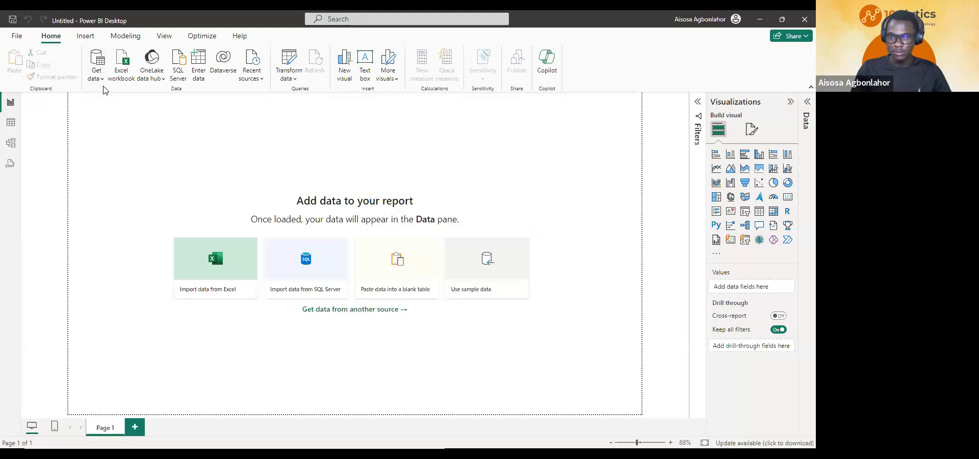
Open the full list of data sources and examine which connectors are available for import.
click(198, 292)
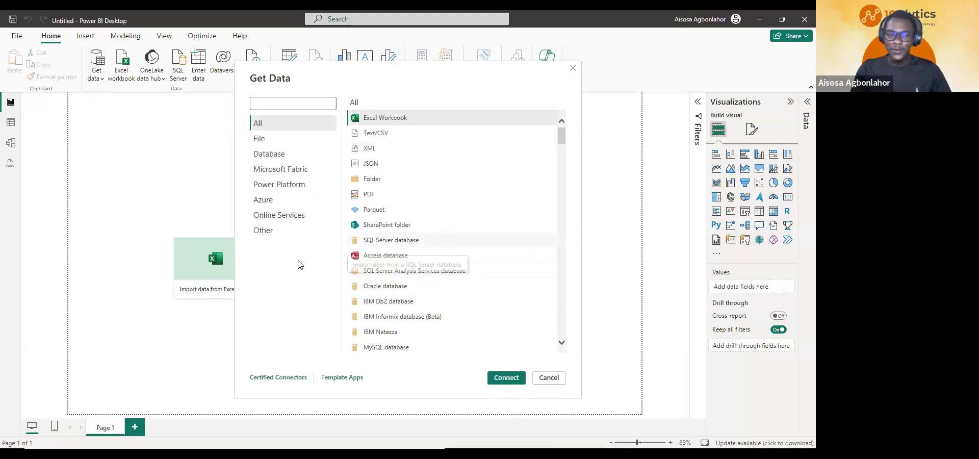
scroll(396, 222, down, 1)
scroll(397, 222, down, 20)
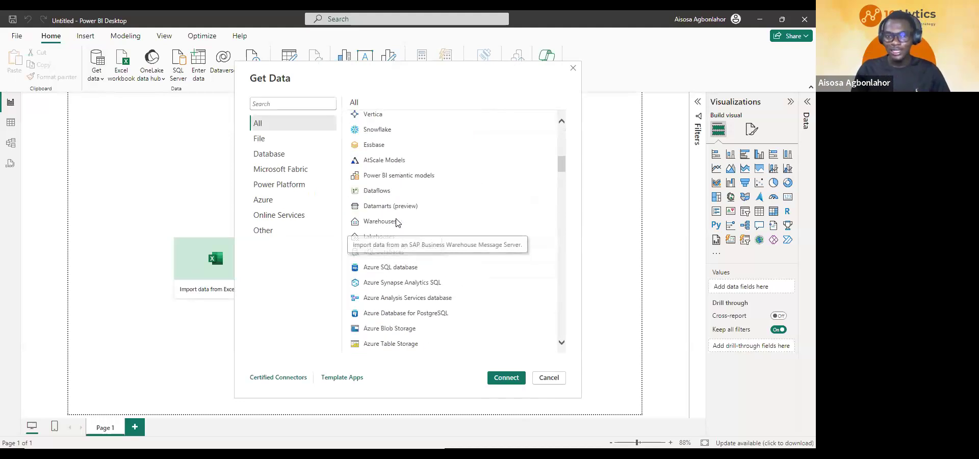
scroll(396, 222, down, 5)
scroll(396, 234, up, 6)
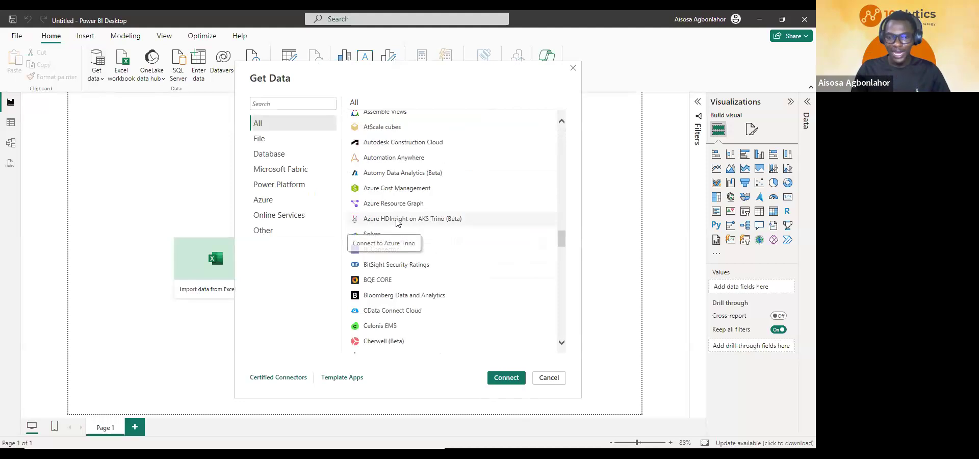
scroll(393, 240, up, 3)
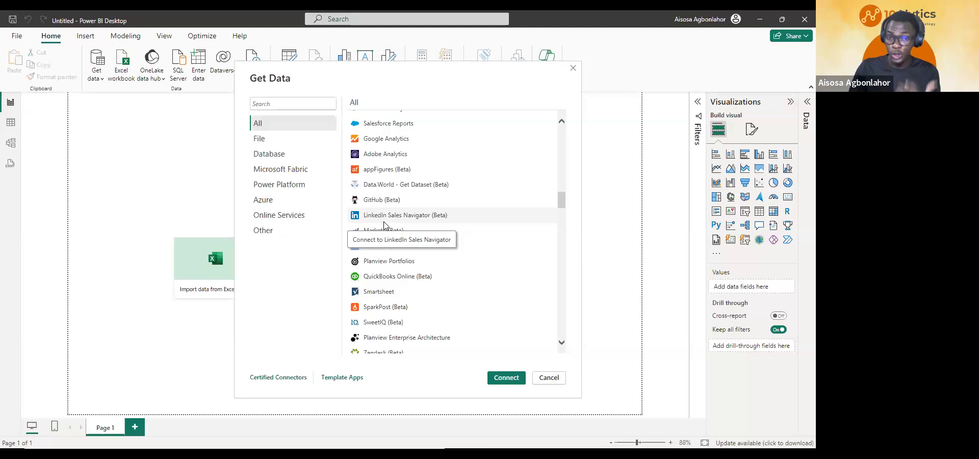
scroll(388, 163, down, 1)
scroll(388, 168, down, 5)
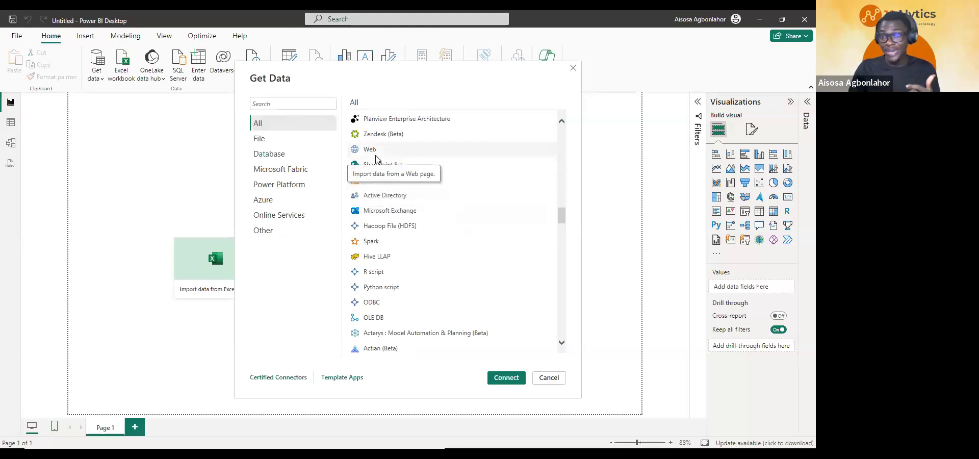
scroll(401, 205, down, 10)
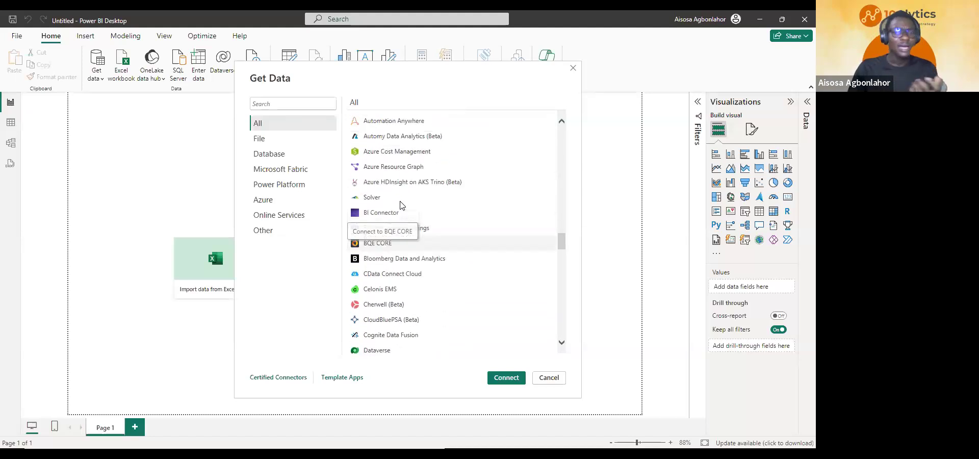
scroll(387, 205, down, 3)
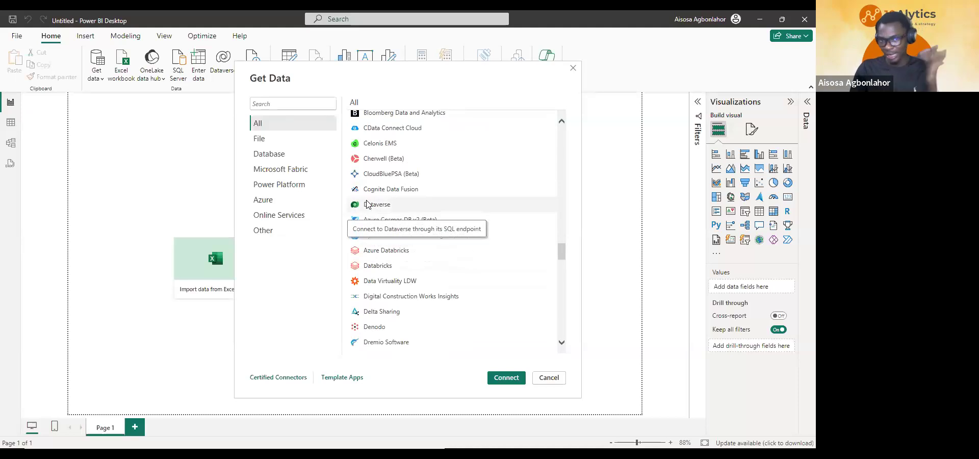
scroll(368, 204, up, 10)
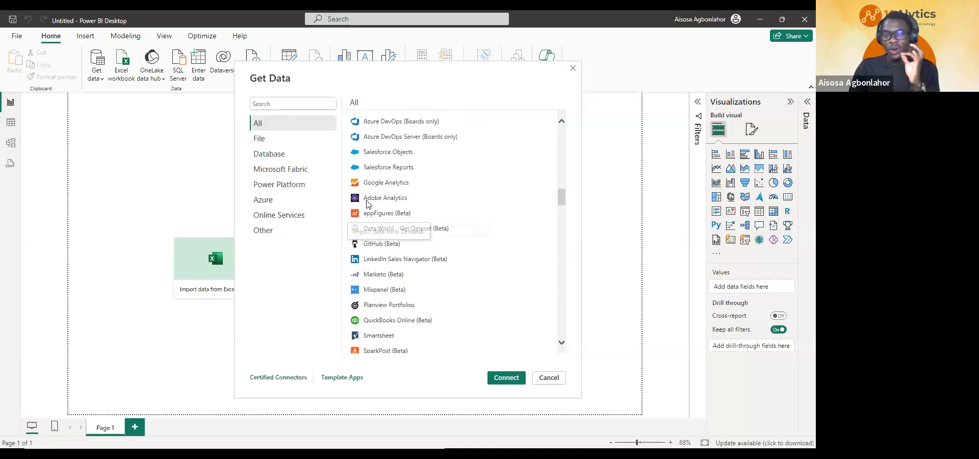
scroll(368, 204, up, 15)
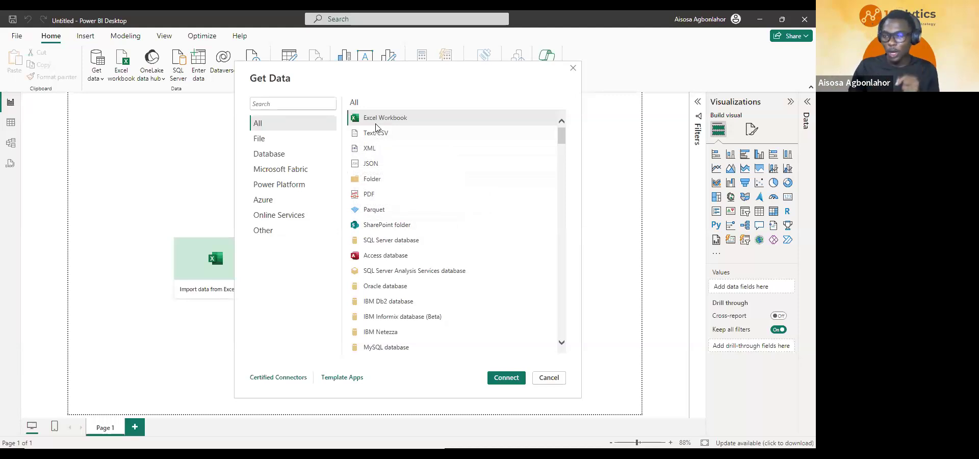
Connect to an Excel workbook and open customer_shopping_data (2).xlsx from the Downloads folder.
click(507, 378)
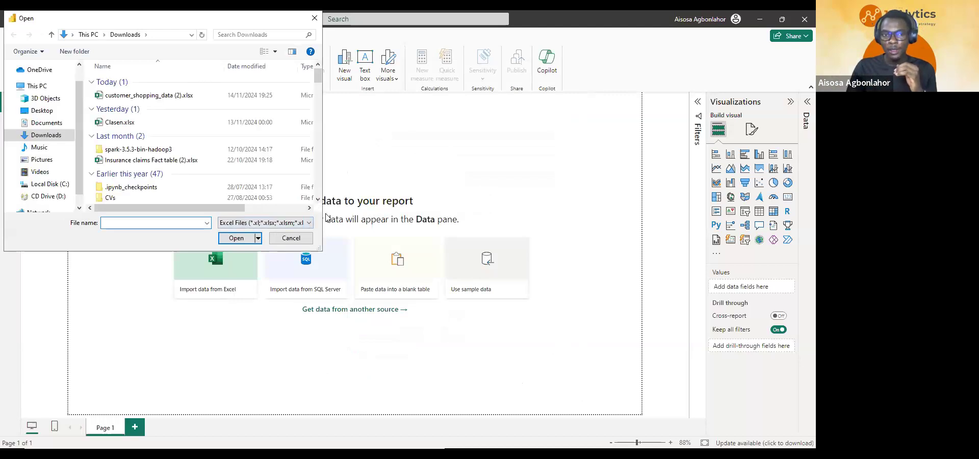
click(90, 207)
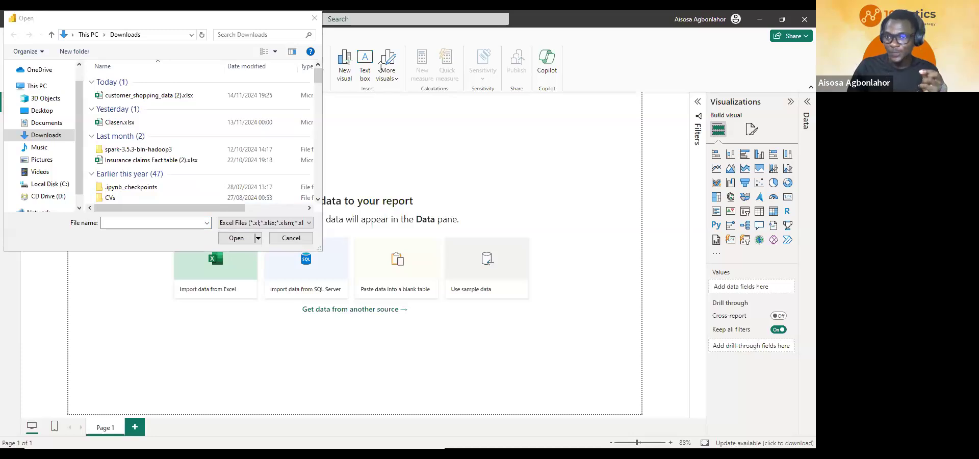
click(156, 97)
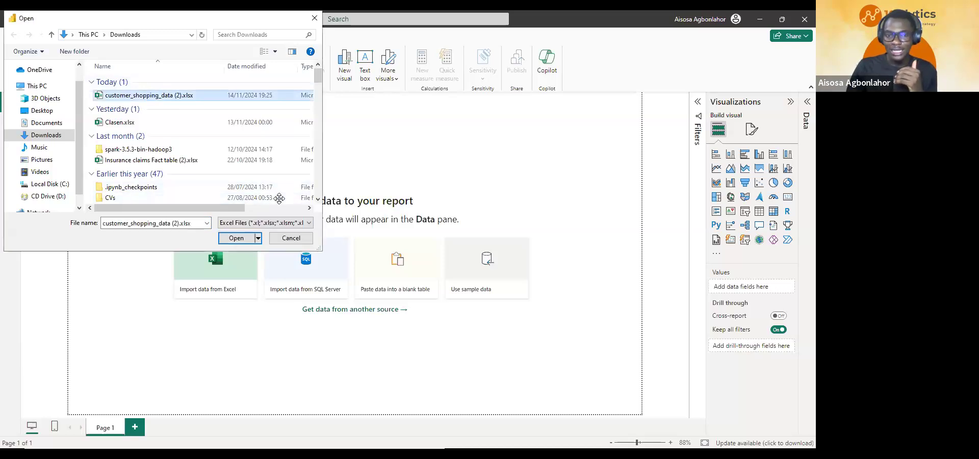
click(231, 237)
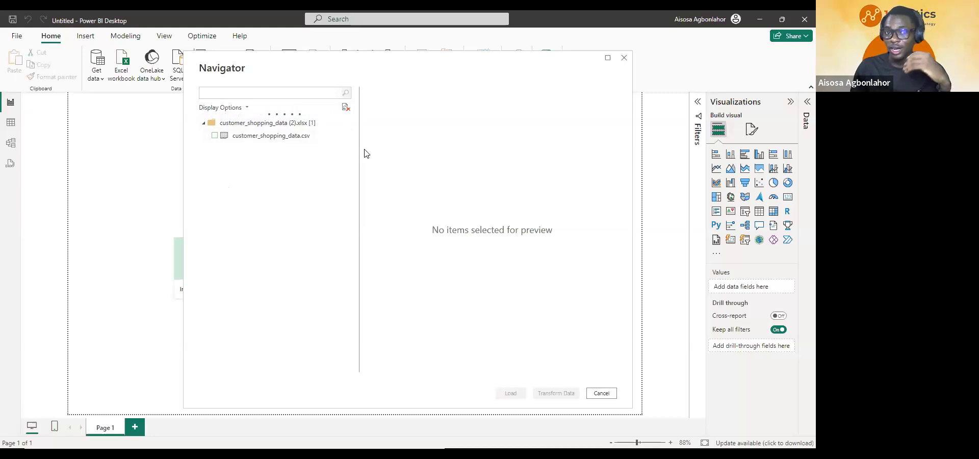
Select the customer_shopping_data.csv sheet, preview its columns, and load it into the report.
click(253, 139)
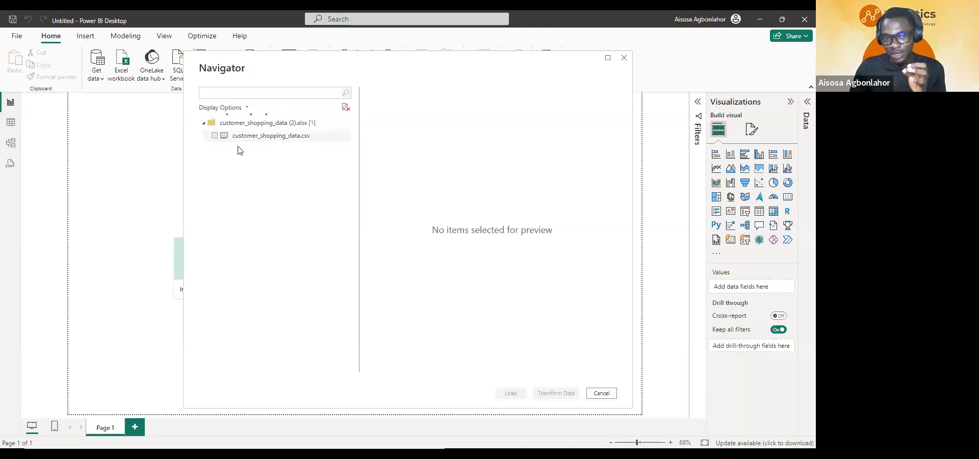
click(214, 136)
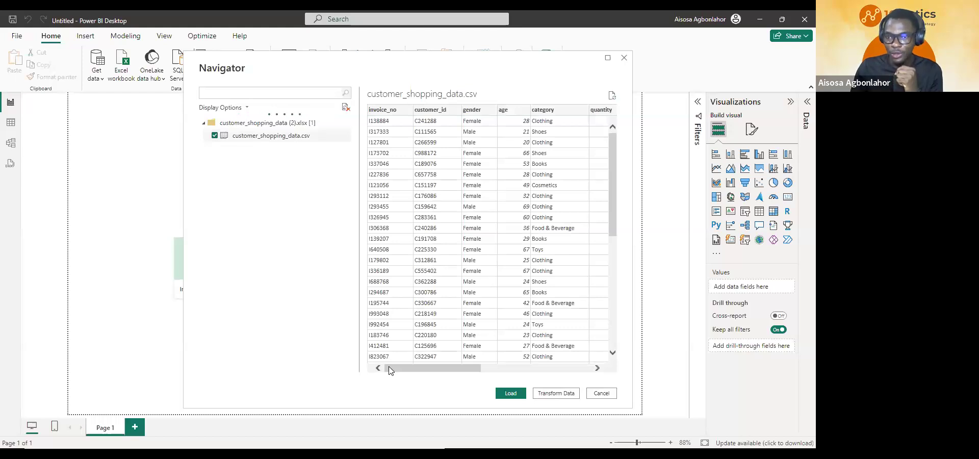
drag(390, 370, 525, 354)
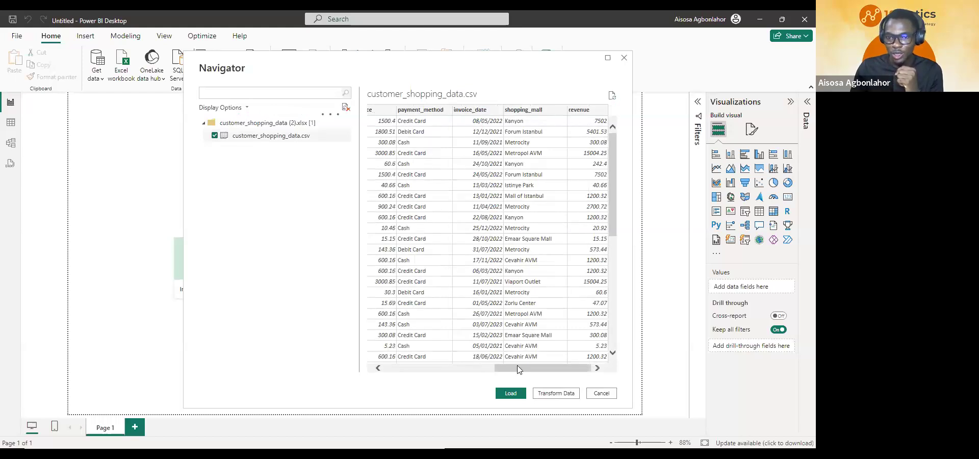
click(377, 368)
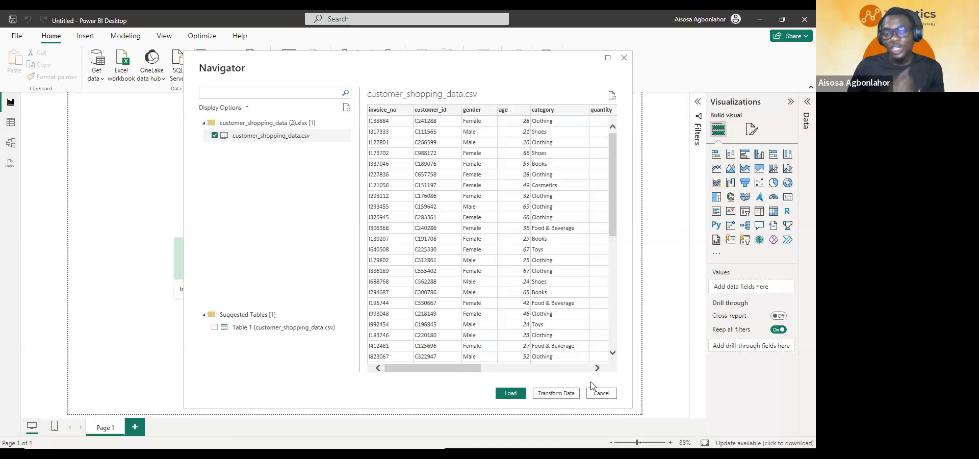
click(508, 396)
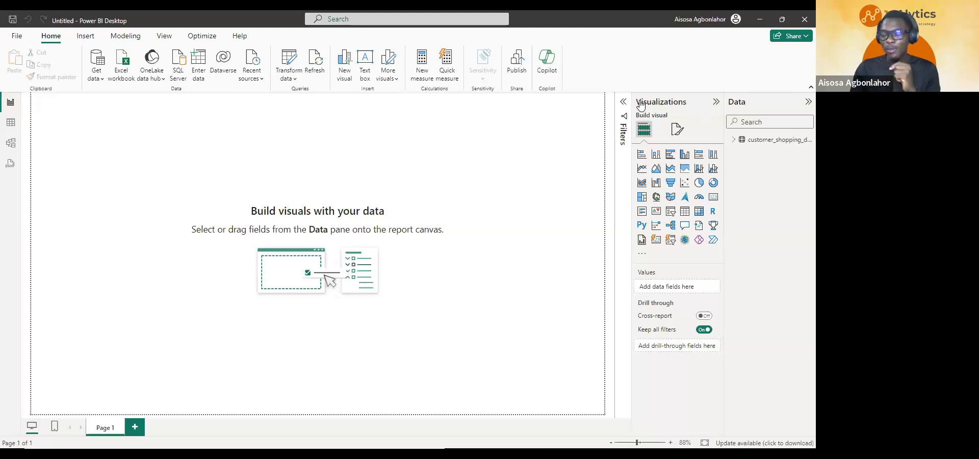
Set the report page's canvas background to a custom light greyish-pink colour with 0% transparency.
click(681, 131)
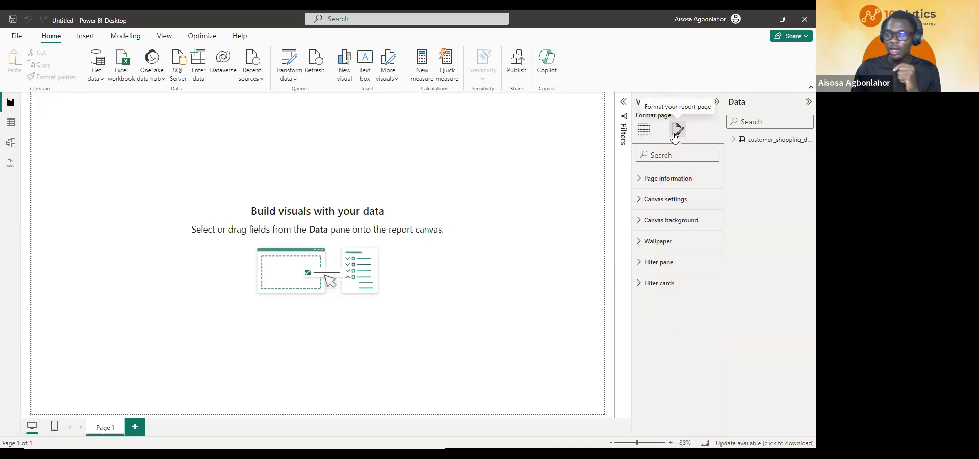
click(646, 224)
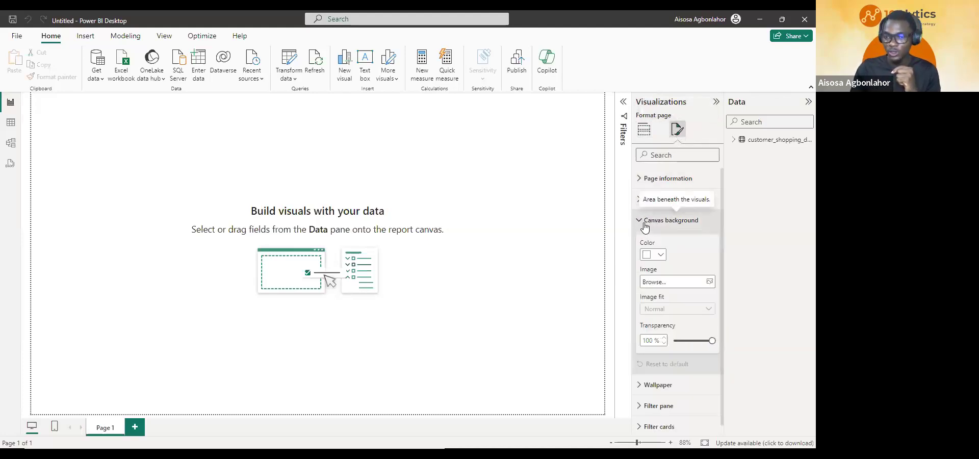
click(649, 257)
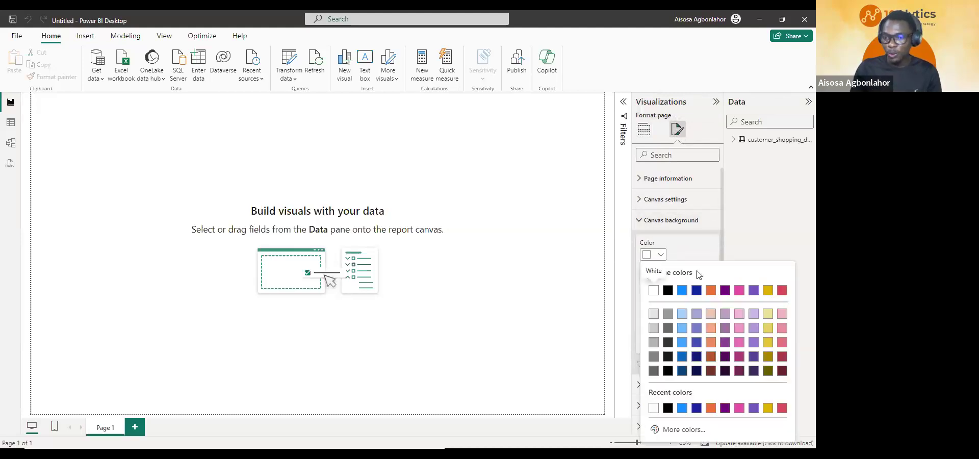
click(681, 245)
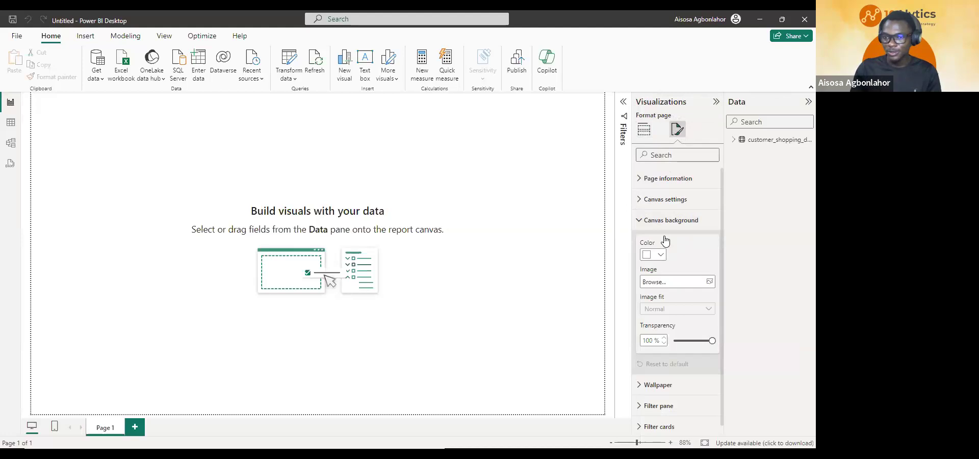
scroll(666, 241, down, 1)
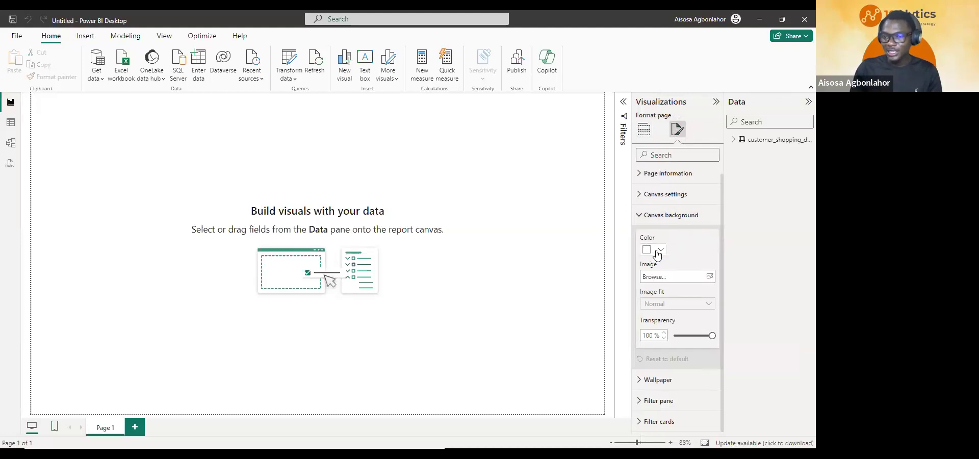
click(657, 255)
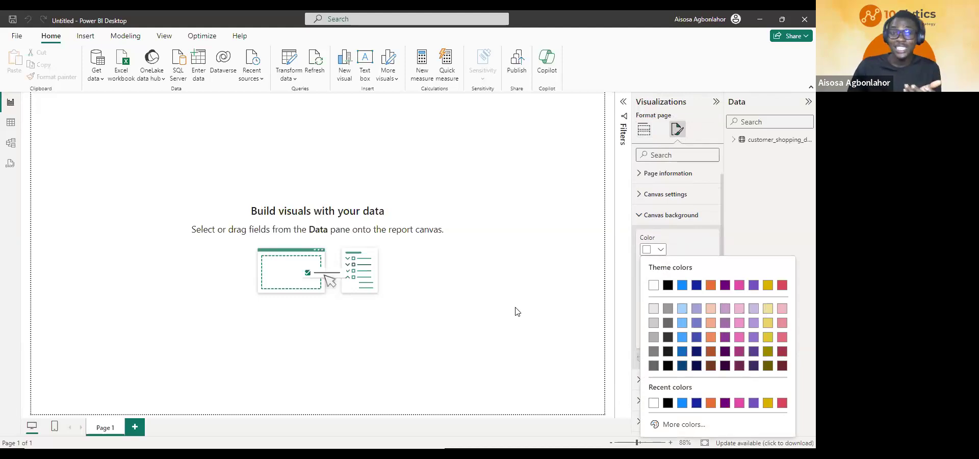
click(568, 209)
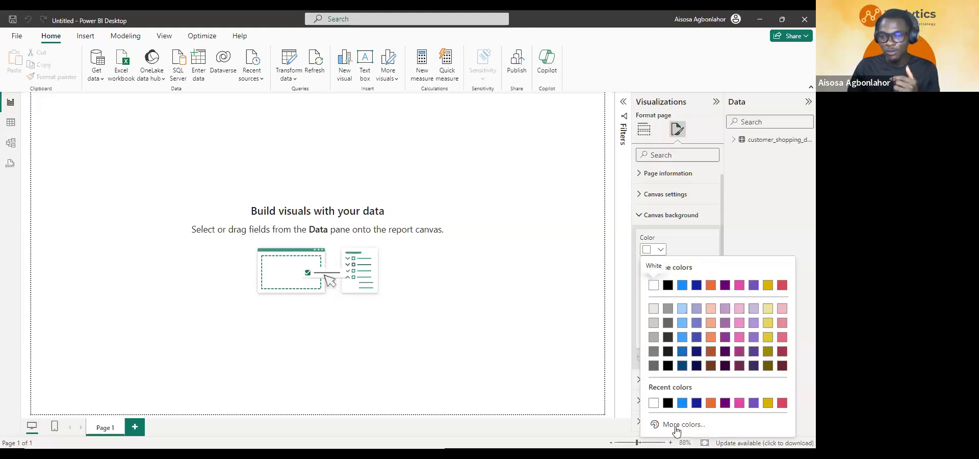
click(676, 432)
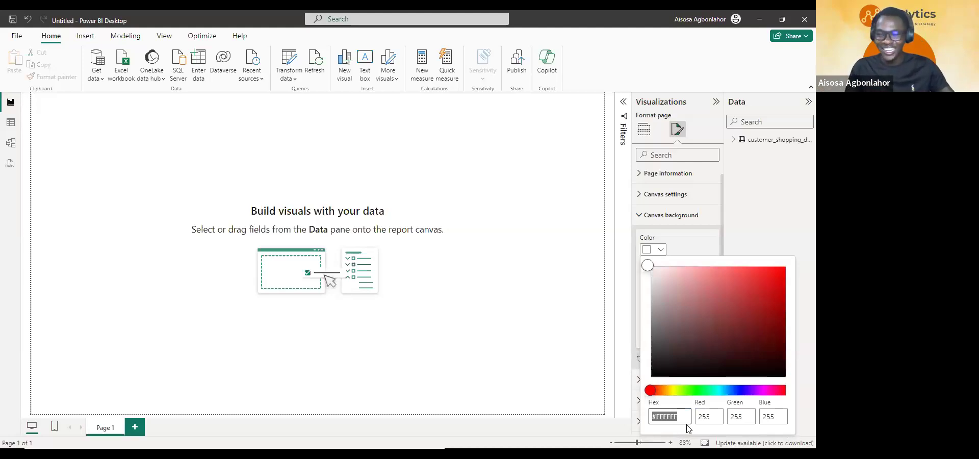
click(657, 278)
click(669, 253)
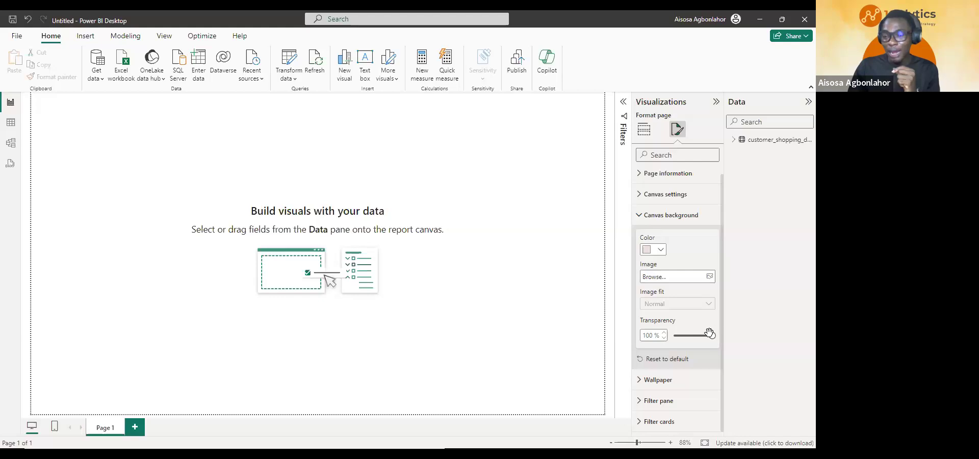
drag(711, 334, 674, 349)
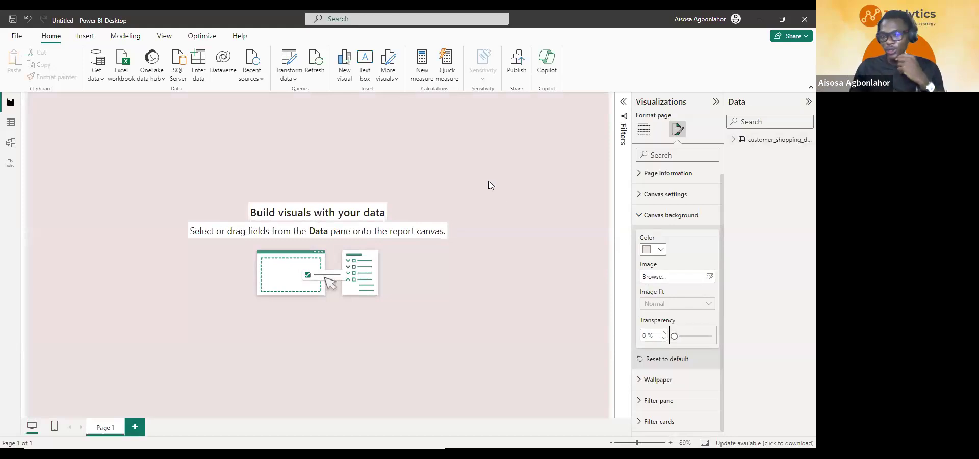
click(329, 202)
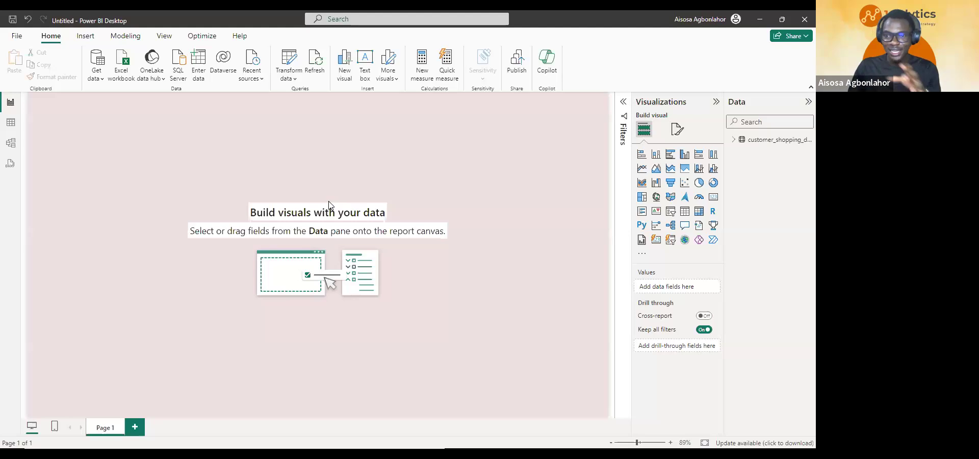
Expand the field list of the customer shopping table and review the finished Sales Dashboard example in the presentation.
click(733, 140)
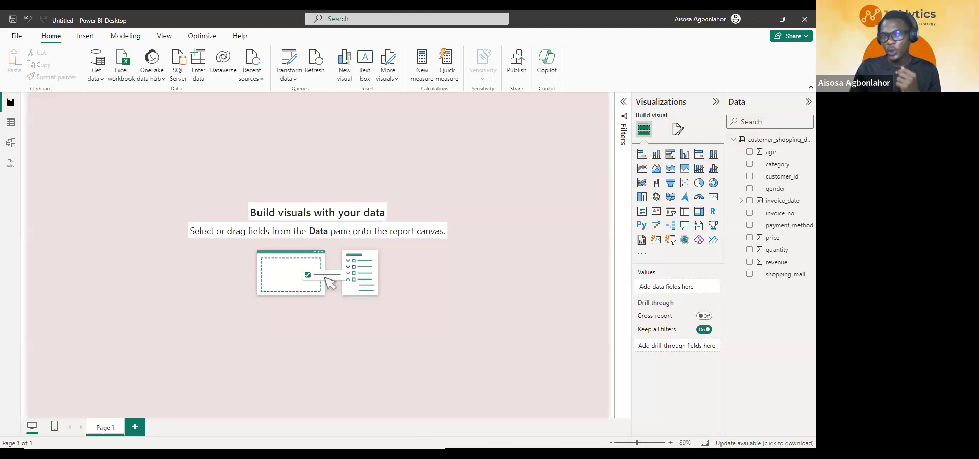
key(alt+Tab)
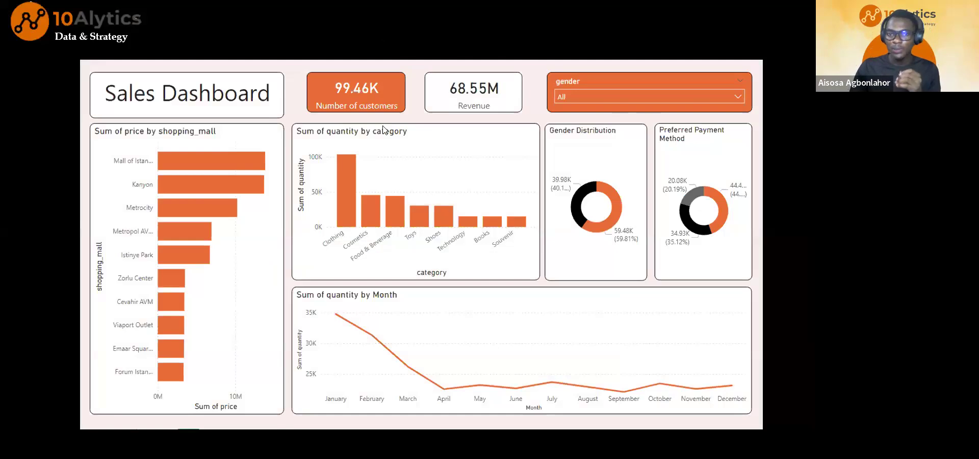
key(alt+Tab)
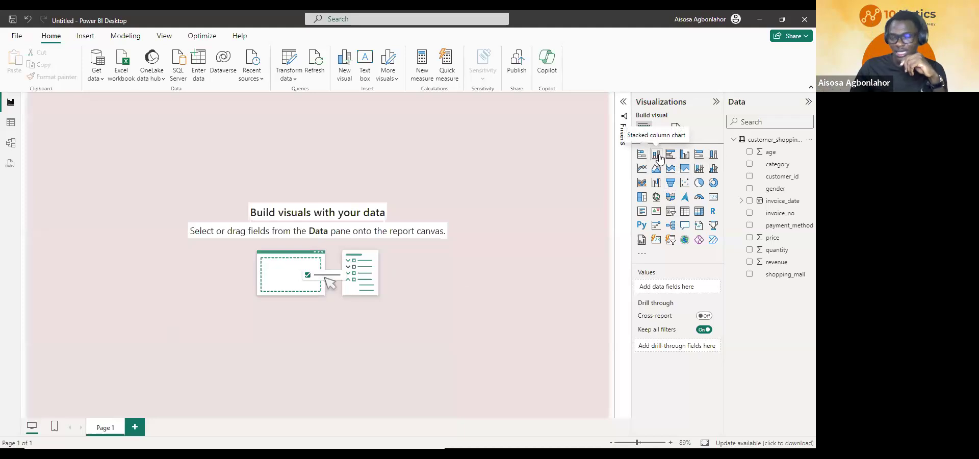
Add an empty stacked column chart to the page and move it inward from the canvas's upper-left corner.
click(657, 155)
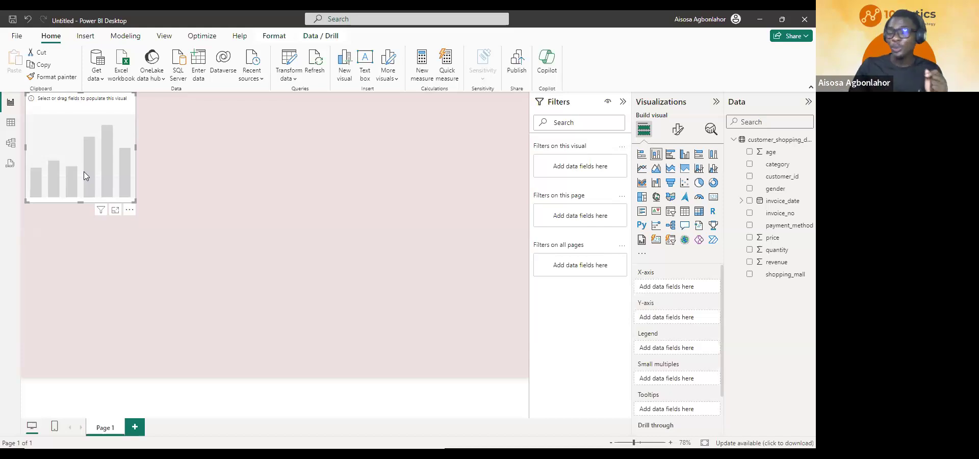
drag(84, 176, 204, 207)
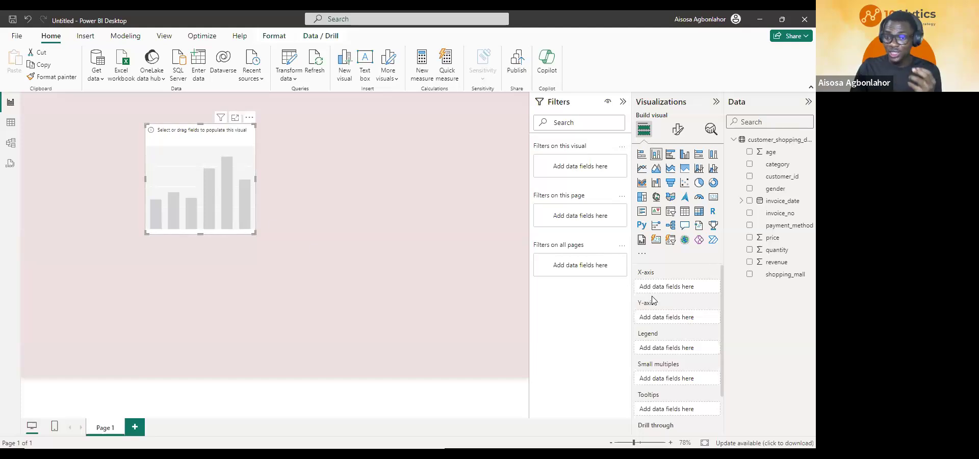
scroll(654, 299, down, 1)
scroll(654, 300, up, 1)
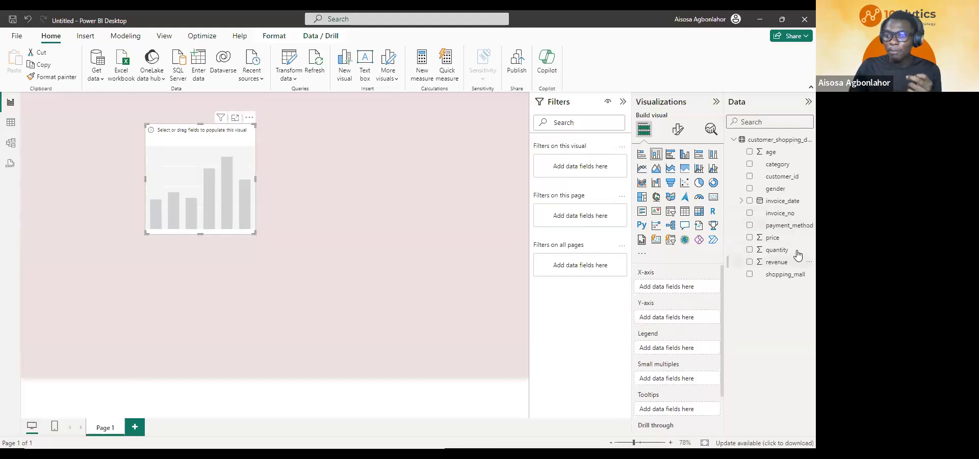
Plot quantity on the Y-axis by category on the X-axis in the column chart, then widen and reposition it on the canvas.
drag(780, 251, 695, 312)
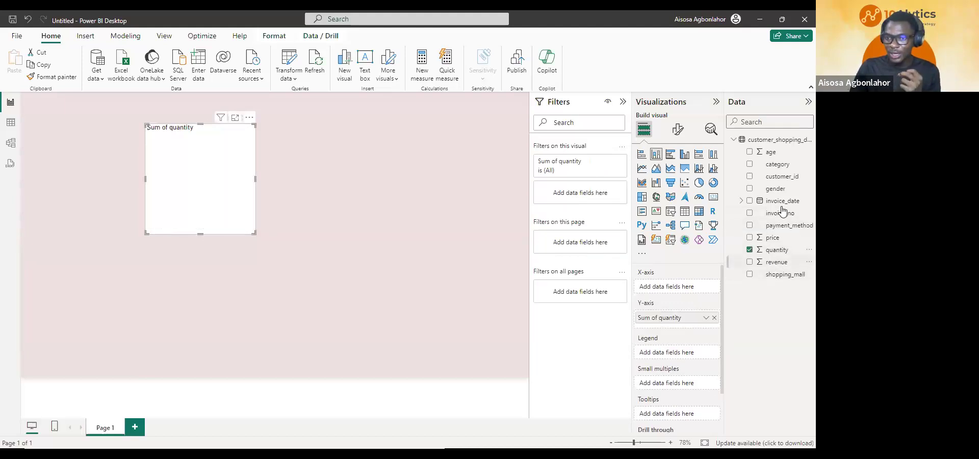
drag(780, 172, 704, 286)
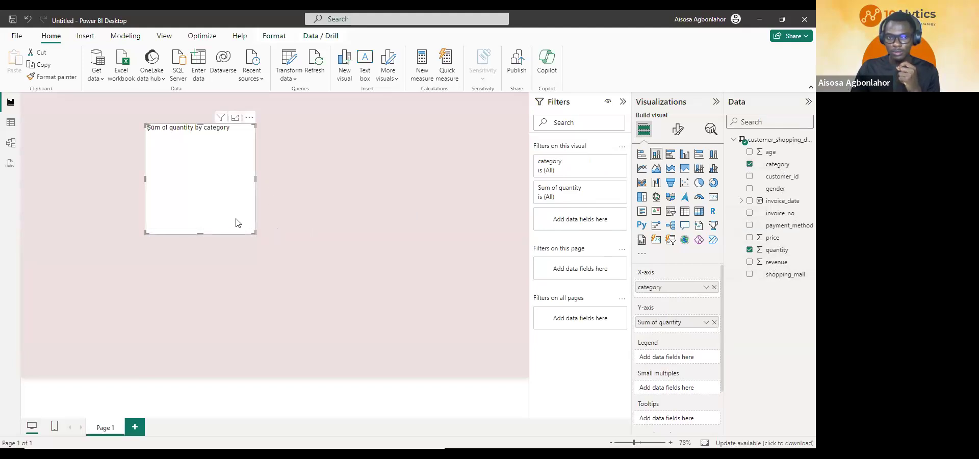
drag(236, 223, 363, 246)
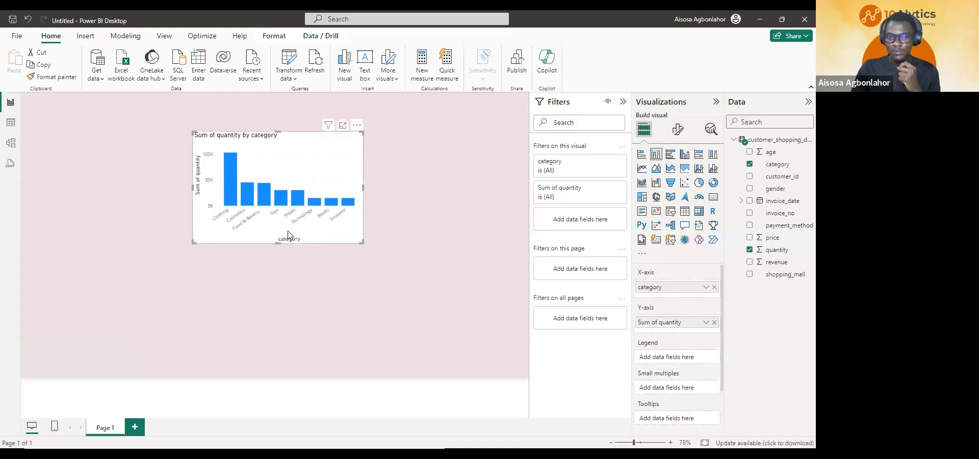
drag(285, 235, 272, 238)
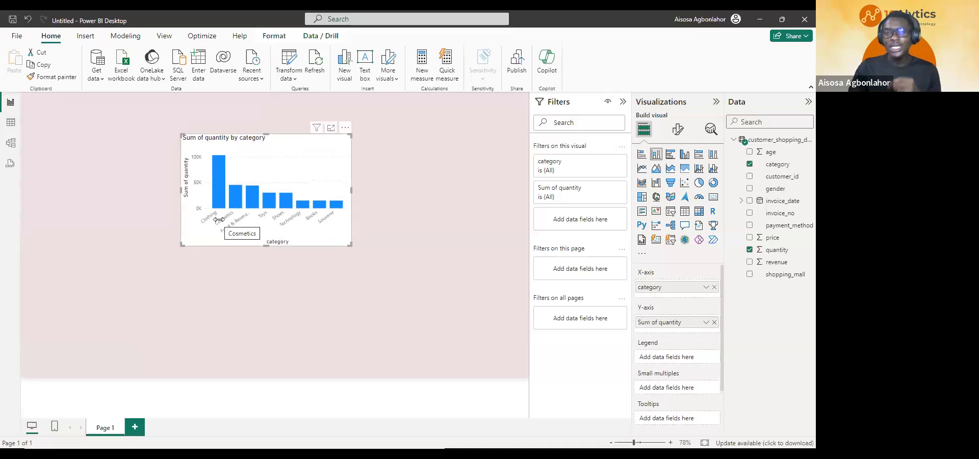
click(208, 261)
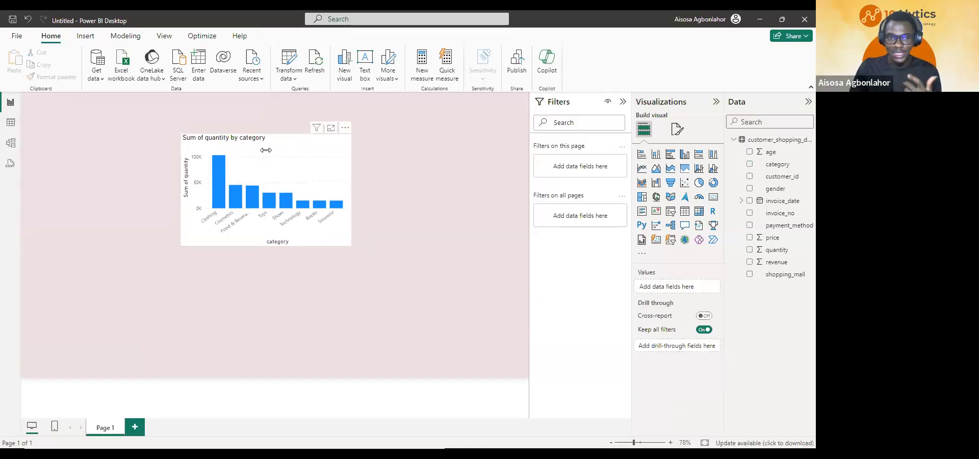
Shift the quantity-by-category chart slightly left and down on the canvas, and review the finished Sales Dashboard example in the presentation.
click(222, 172)
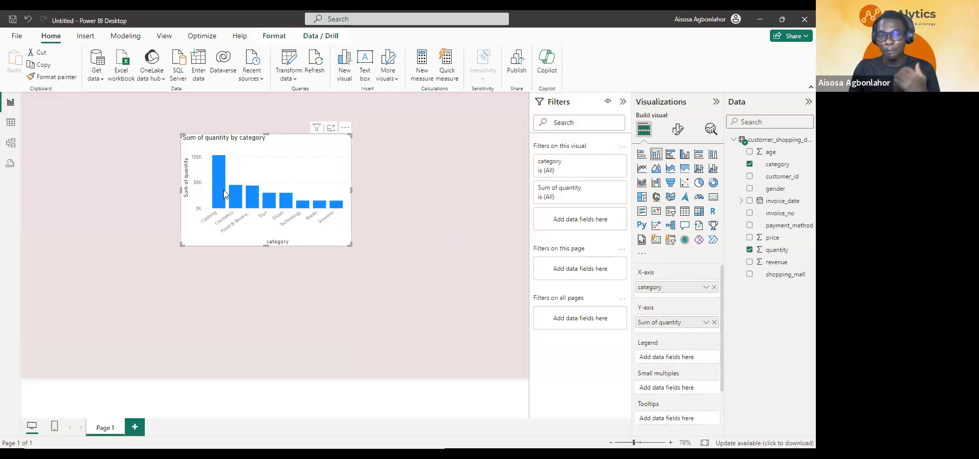
mouse_move(225, 193)
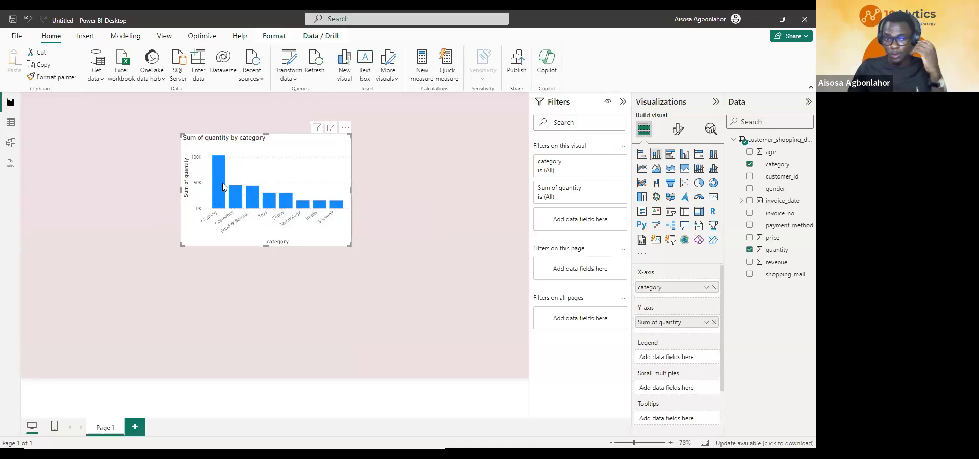
mouse_move(239, 207)
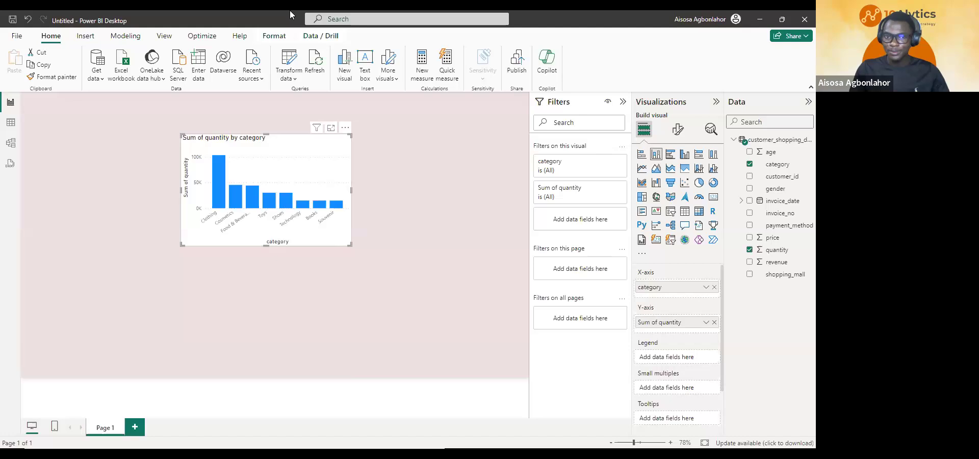
drag(264, 151, 252, 155)
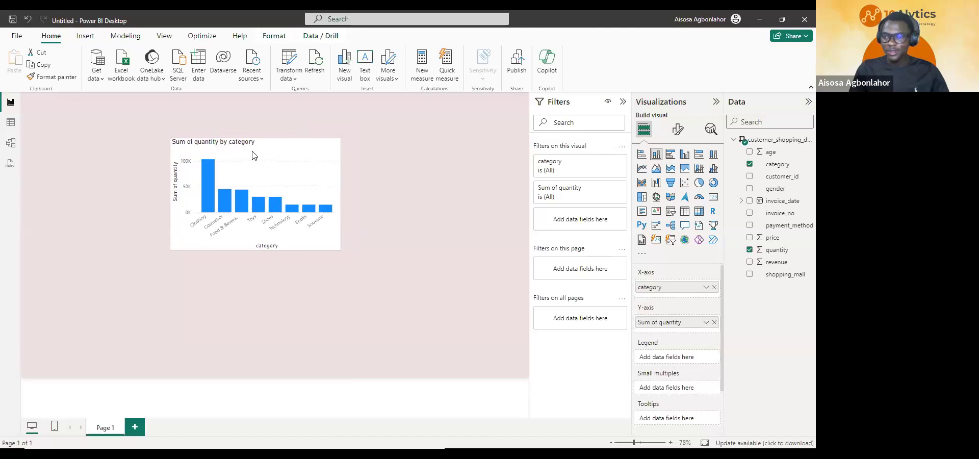
click(387, 175)
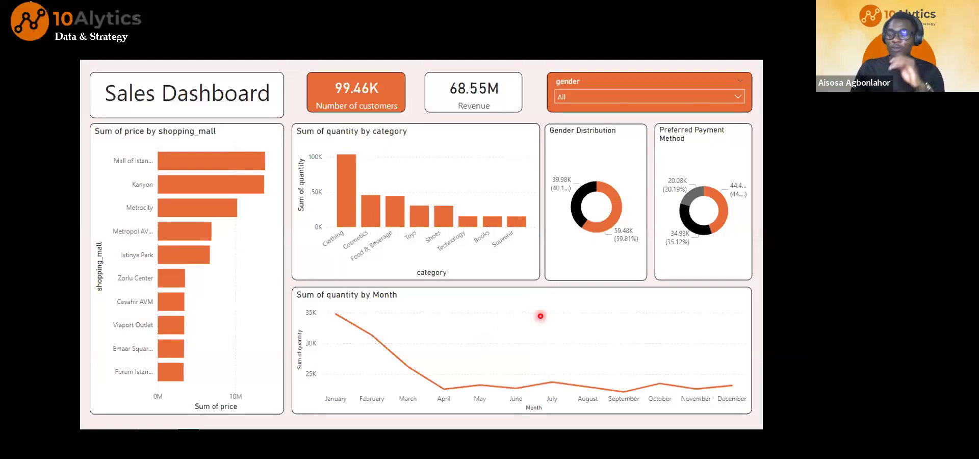
Switch back to Power BI and add an empty donut chart to the right of the column chart.
key(alt+Tab)
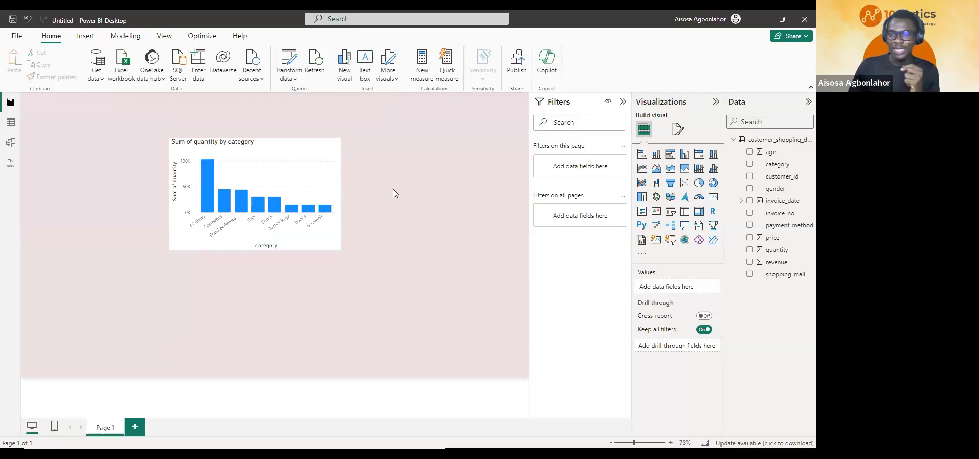
click(709, 178)
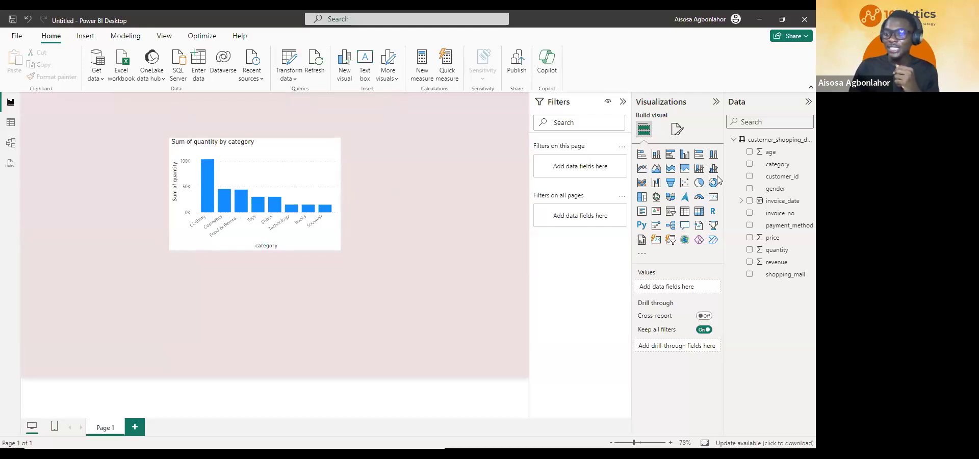
drag(136, 278, 405, 148)
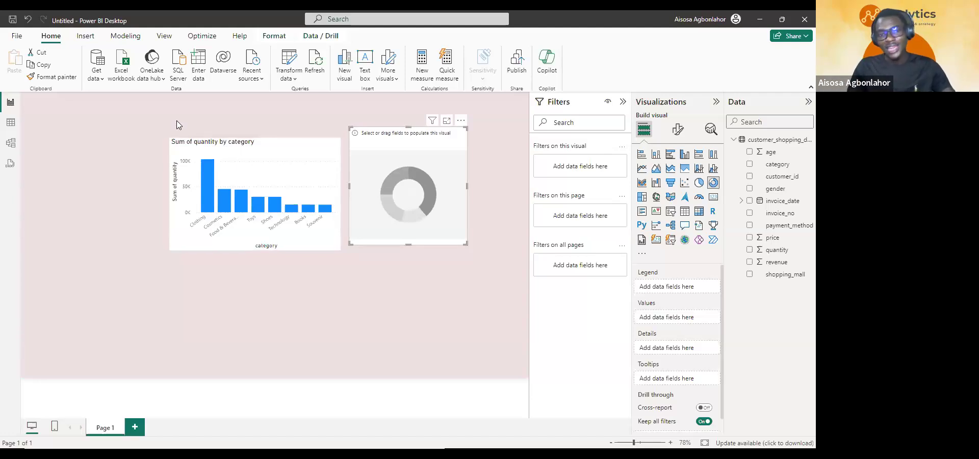
click(233, 119)
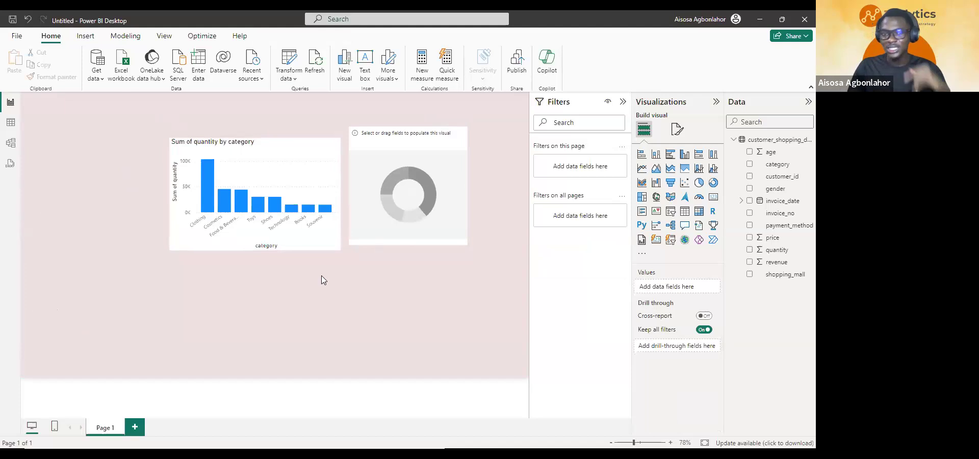
Try converting the quantity-by-category column chart to a donut chart, and restore it to a stacked column chart.
click(241, 153)
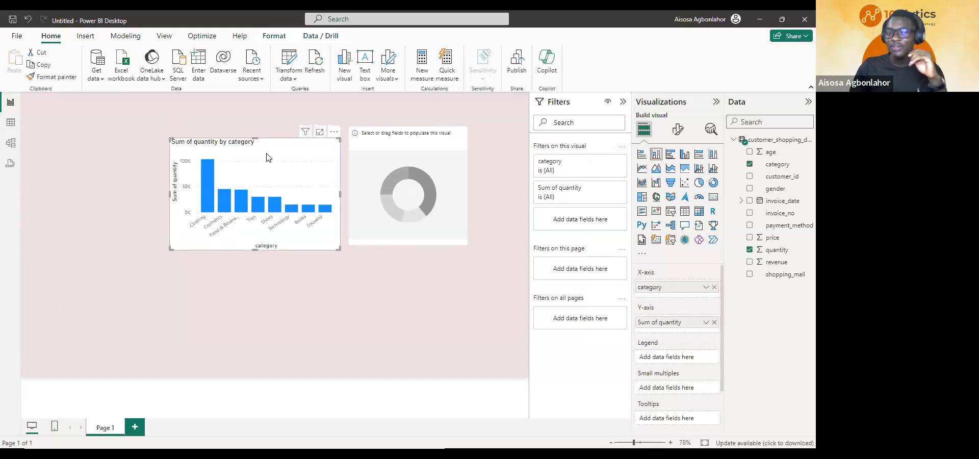
click(714, 183)
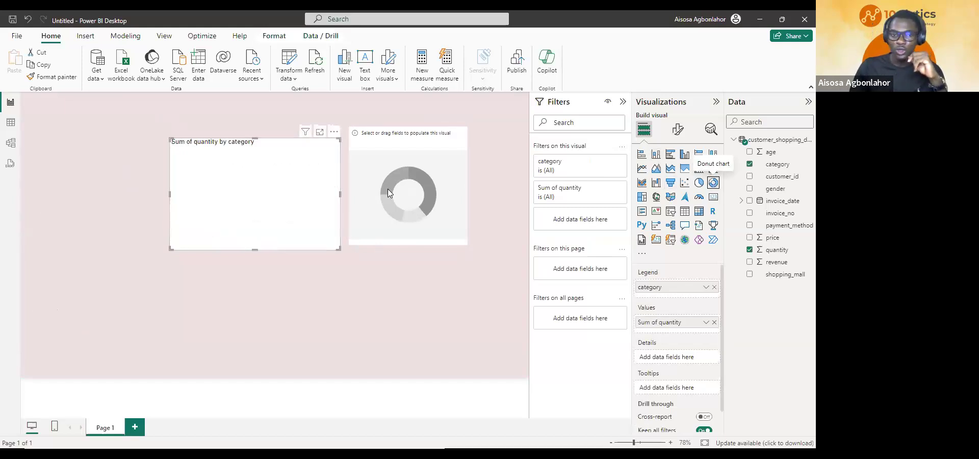
click(656, 154)
click(251, 279)
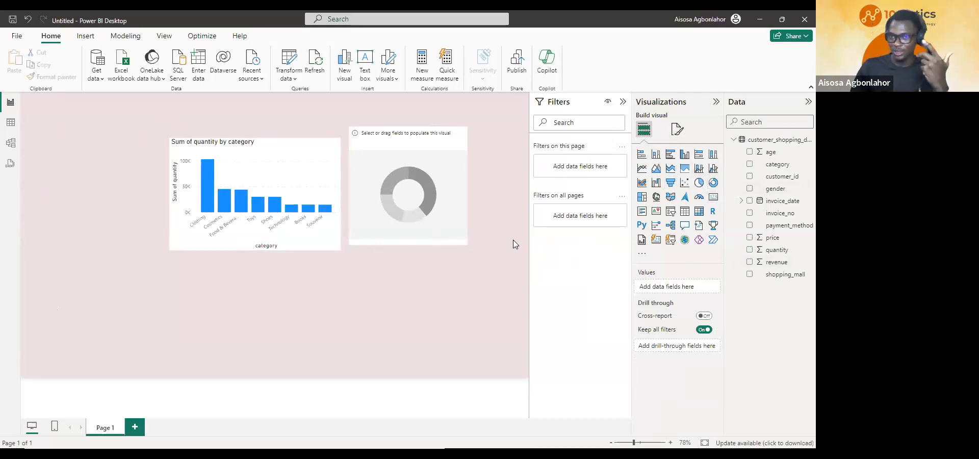
Align the empty donut chart's upper edge with the column chart and assign gender as both its legend and its values.
click(417, 246)
drag(418, 248, 418, 258)
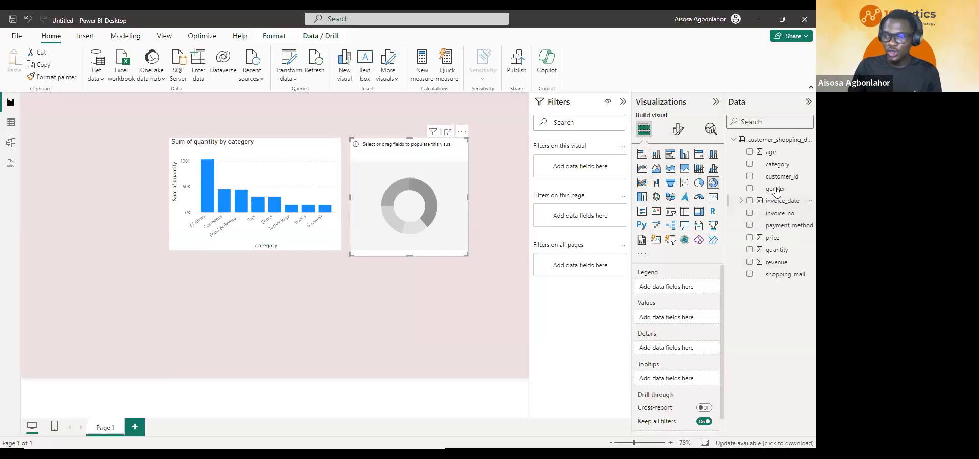
drag(774, 189, 696, 286)
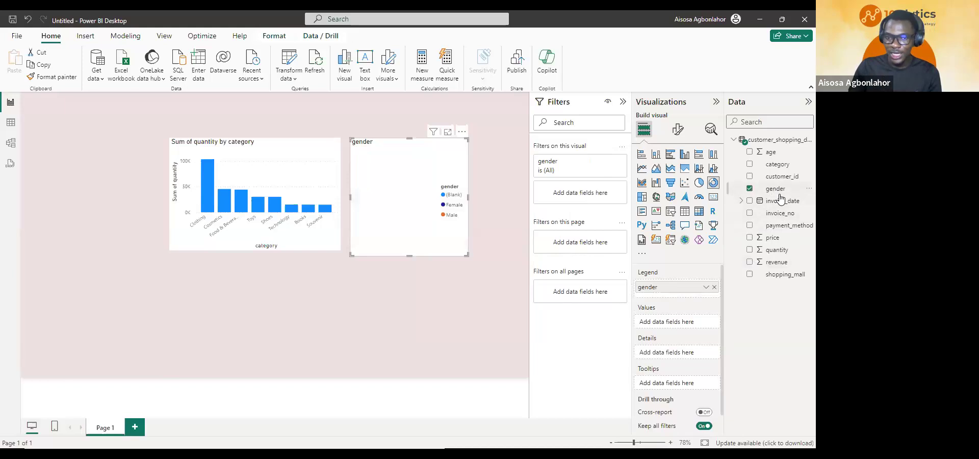
drag(781, 199, 668, 322)
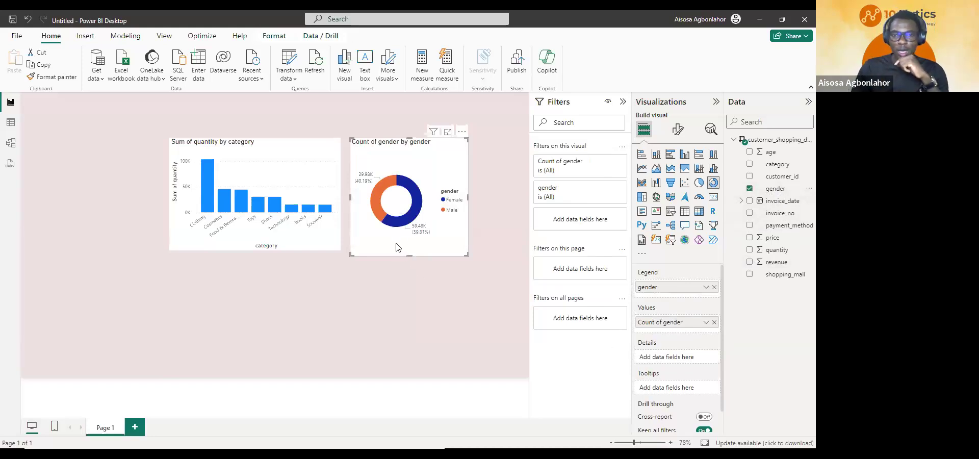
Narrow the gender donut chart and shorten it to match the column chart's height.
mouse_move(396, 226)
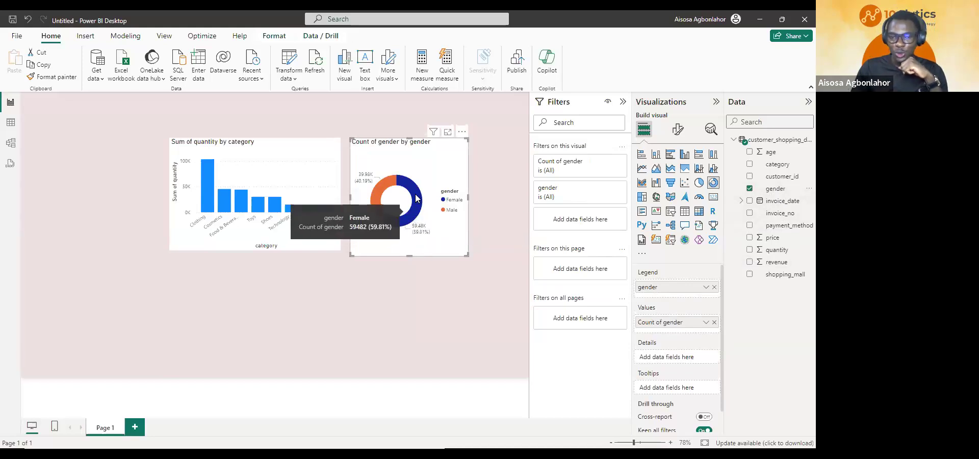
mouse_move(369, 212)
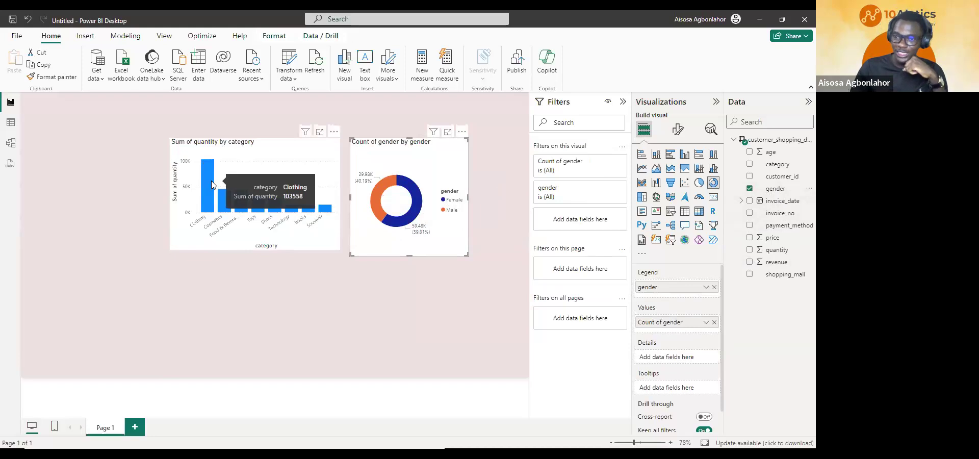
mouse_move(231, 199)
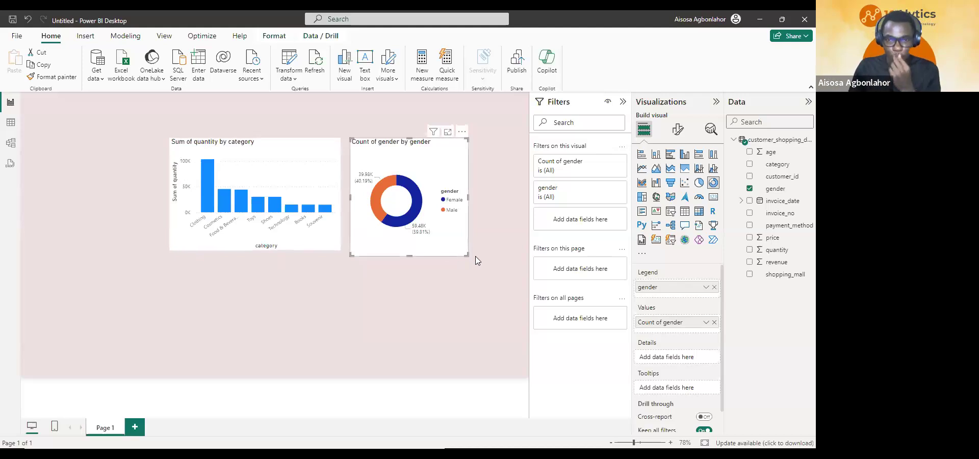
drag(467, 255, 432, 251)
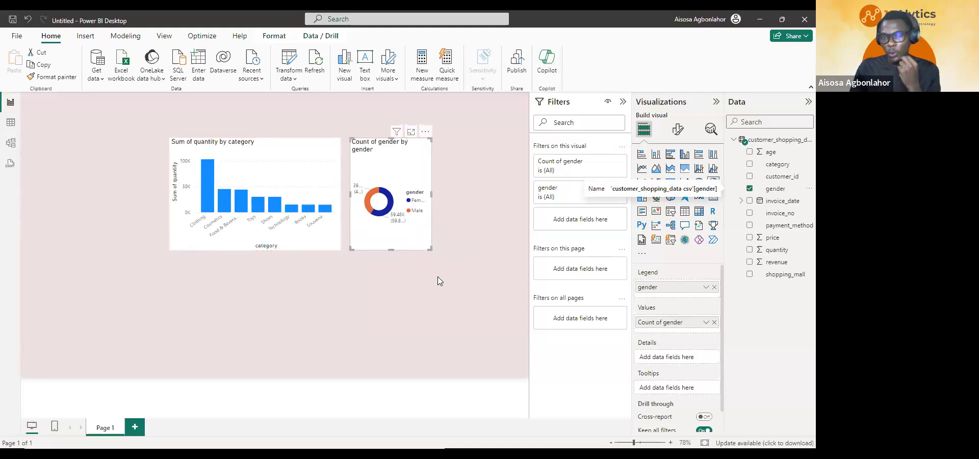
click(437, 280)
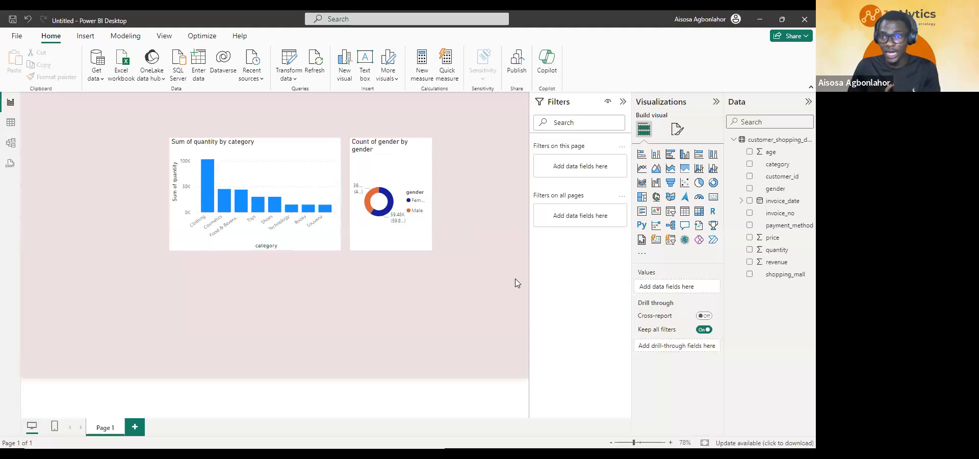
Add a second empty donut chart to the right of the gender donut and narrow it to fit the remaining canvas width.
click(714, 183)
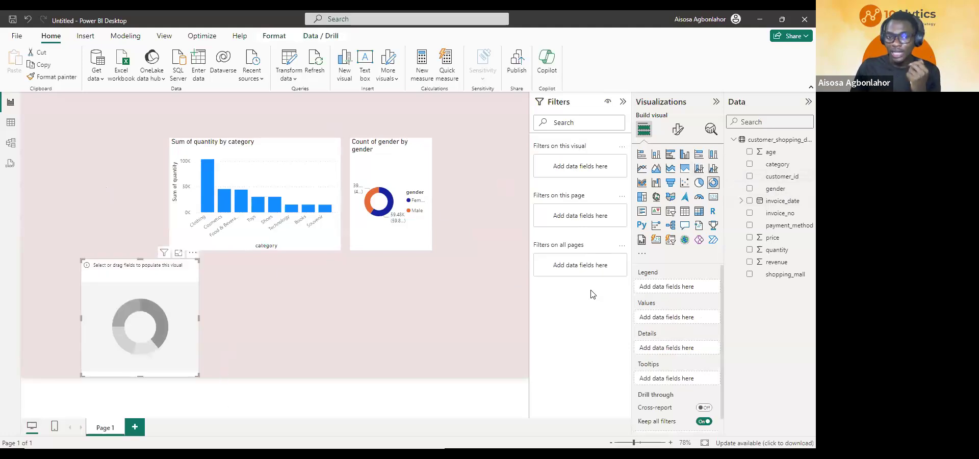
drag(141, 271, 472, 155)
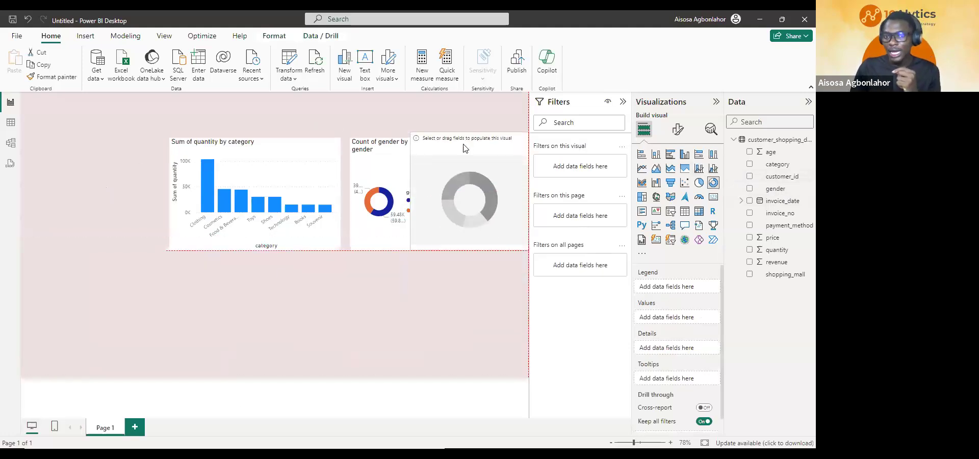
drag(402, 249, 438, 260)
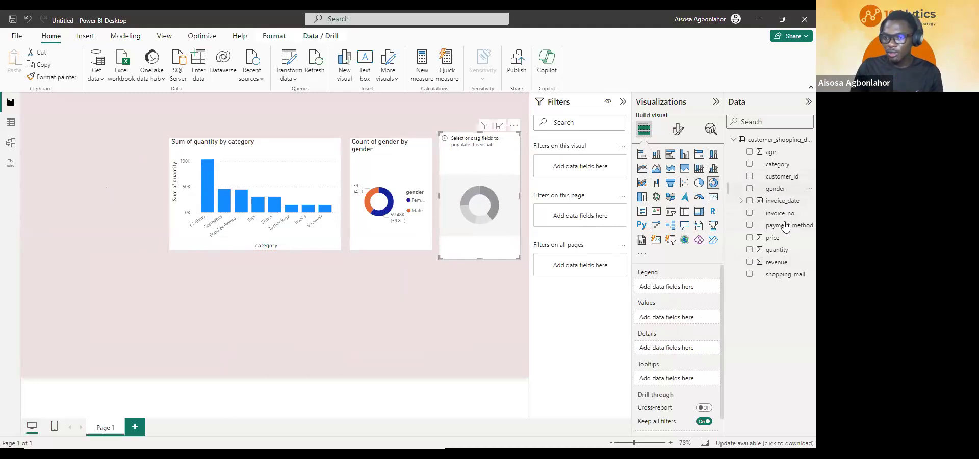
Assign payment_method as the second donut chart's legend and values, and resize it to line up with the gender donut's upper and lower edges.
click(750, 225)
drag(775, 231, 691, 320)
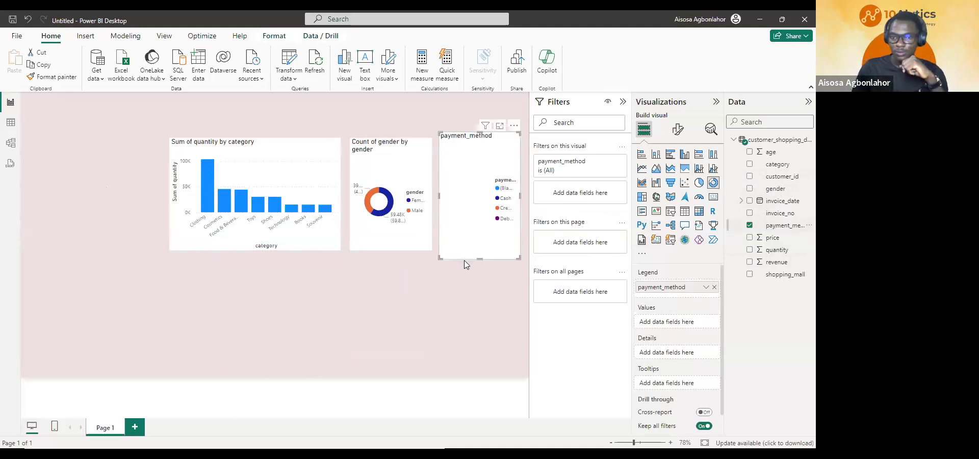
drag(442, 256, 441, 249)
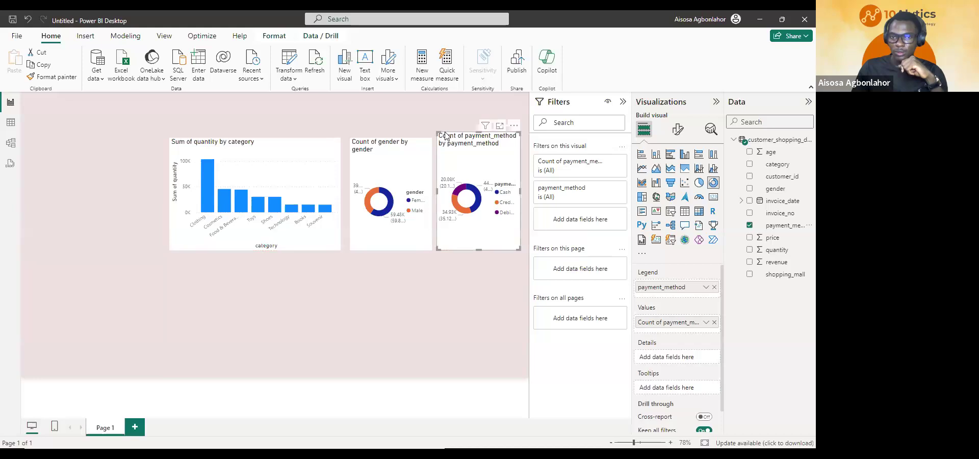
drag(437, 132, 439, 144)
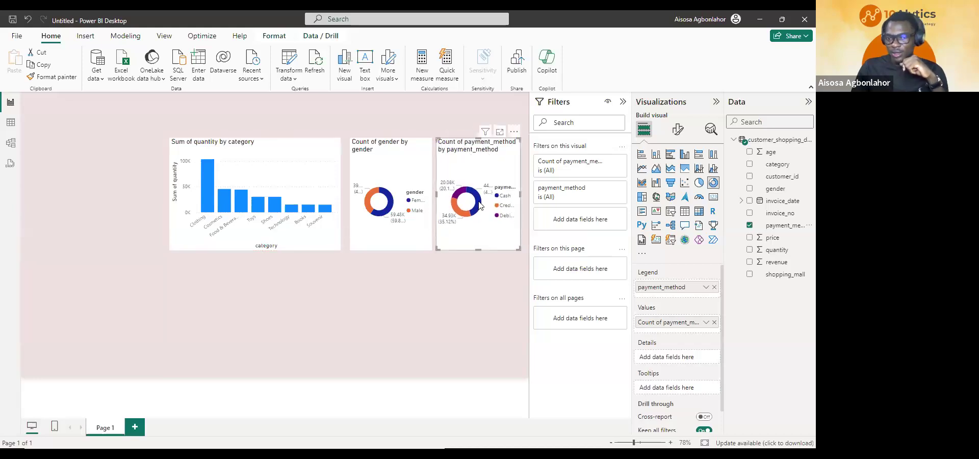
mouse_move(479, 205)
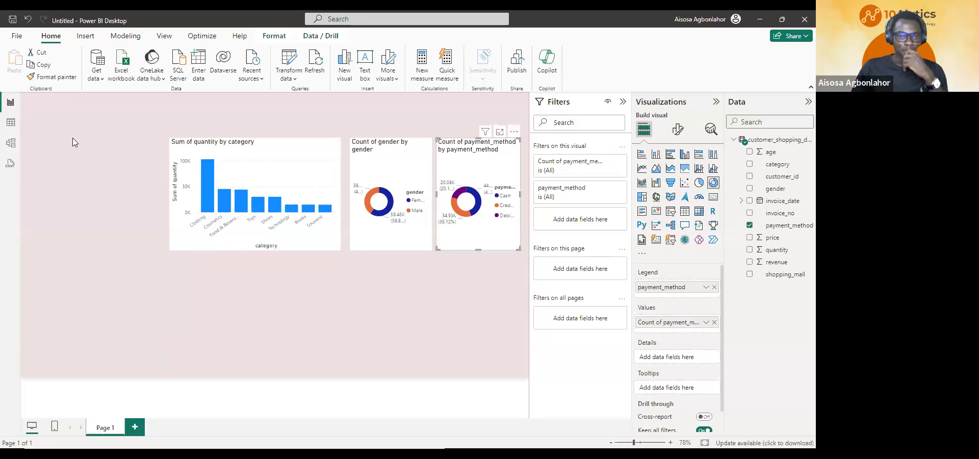
click(373, 294)
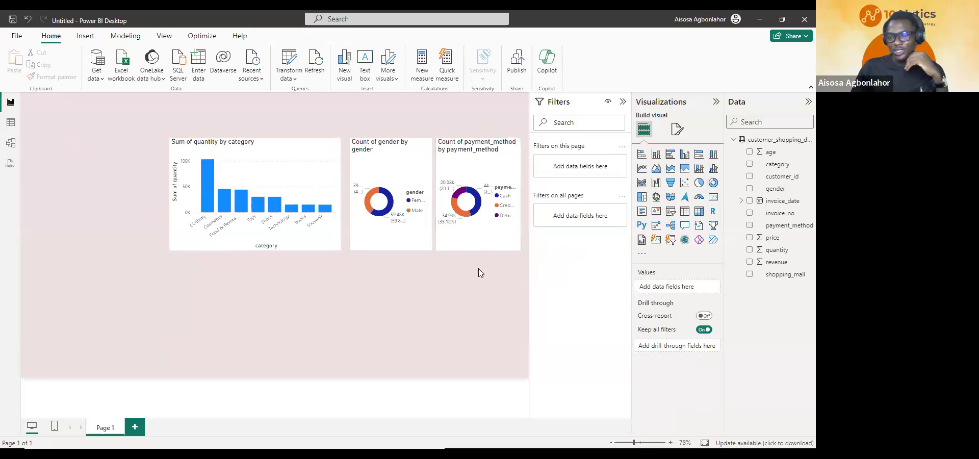
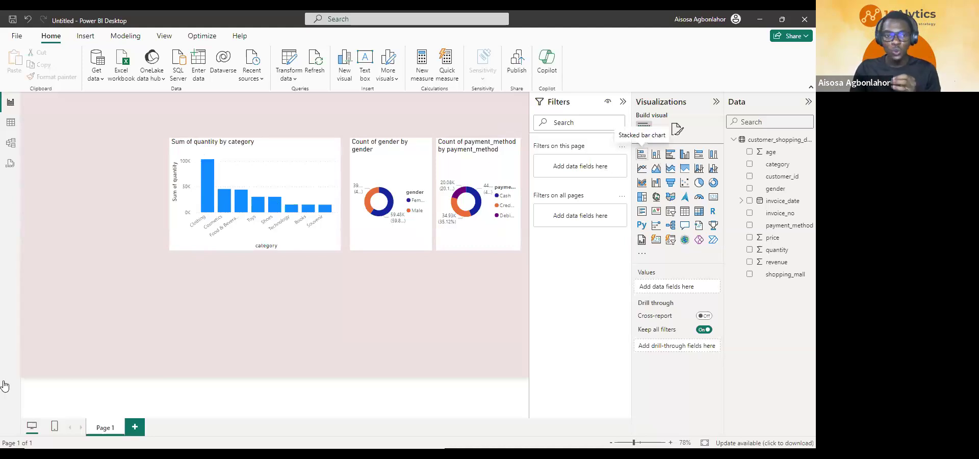
Fit a stacked bar chart into the space beside the column chart, down to the page's lower edge, and plot revenue by shopping_mall.
drag(88, 260, 79, 155)
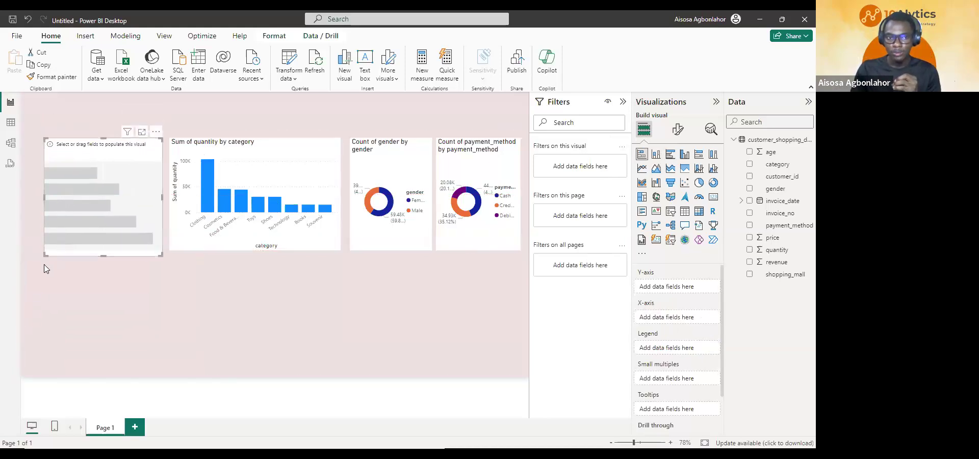
drag(45, 255, 27, 373)
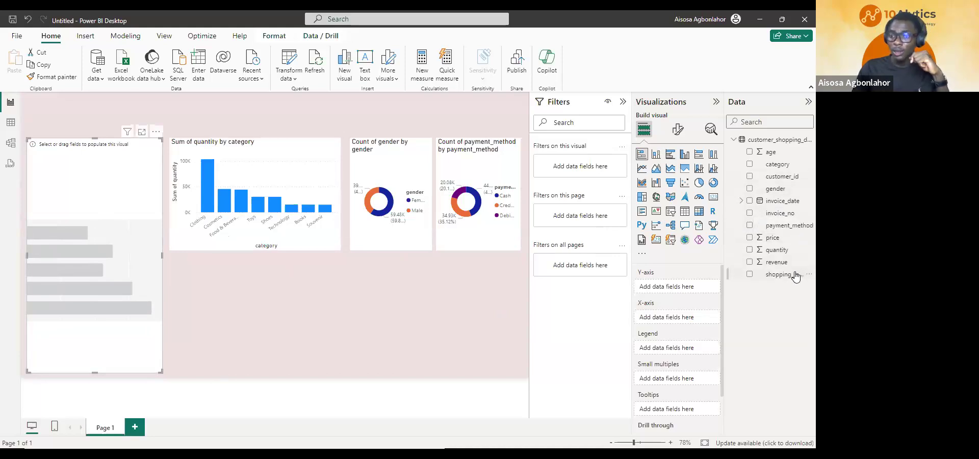
click(750, 274)
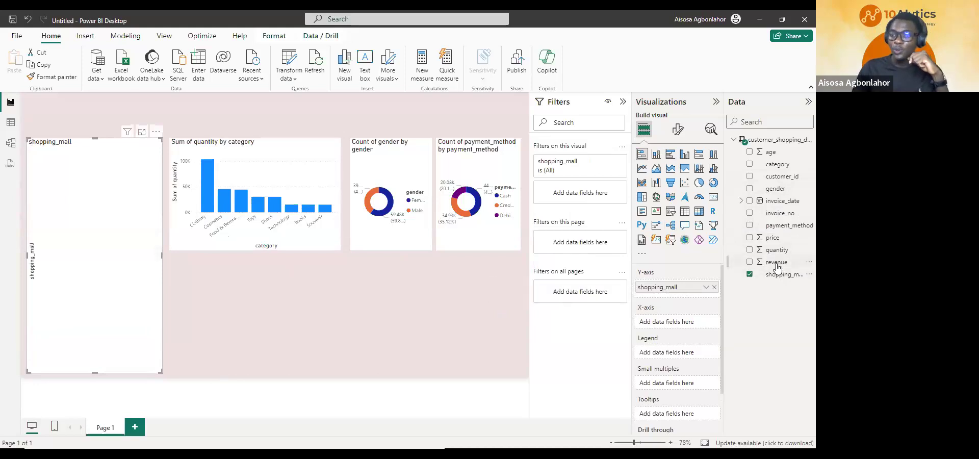
click(775, 266)
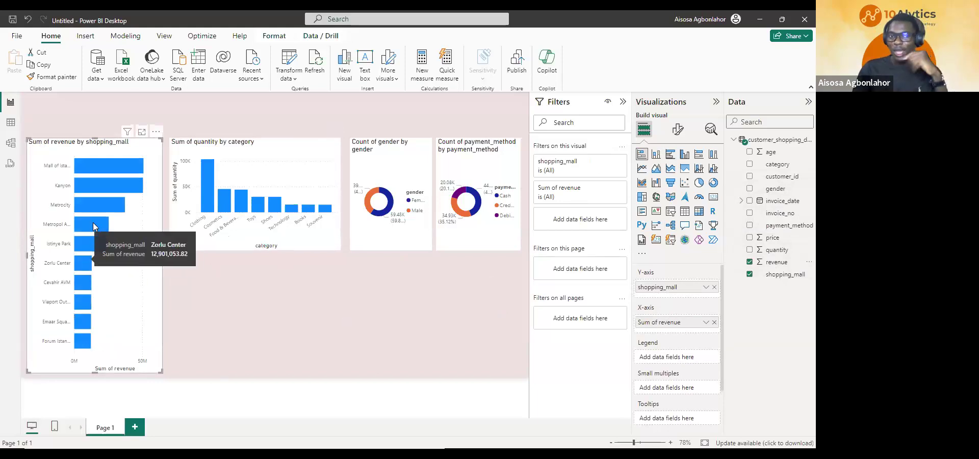
Widen the shopping mall bar chart slightly towards the column chart.
mouse_move(97, 162)
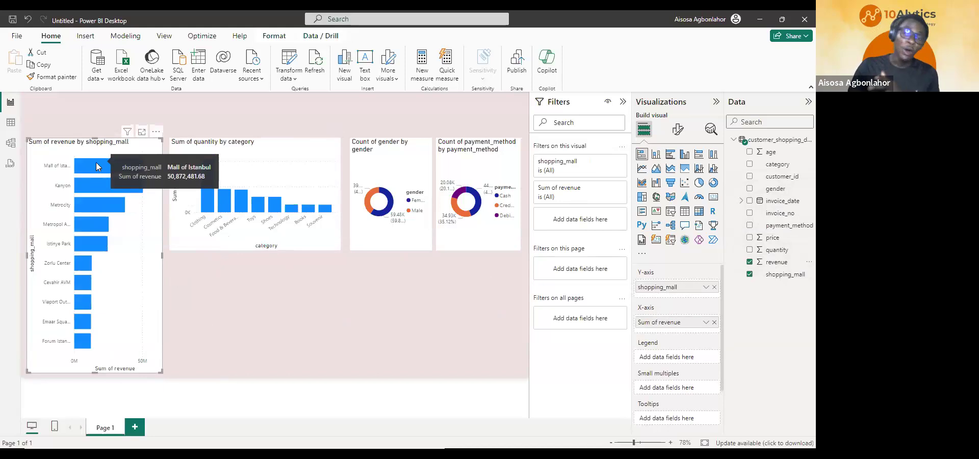
mouse_move(94, 179)
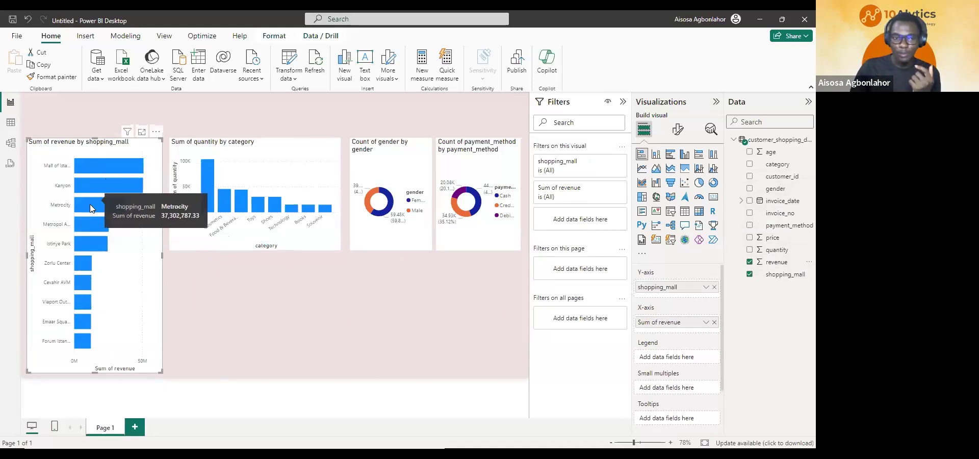
mouse_move(90, 217)
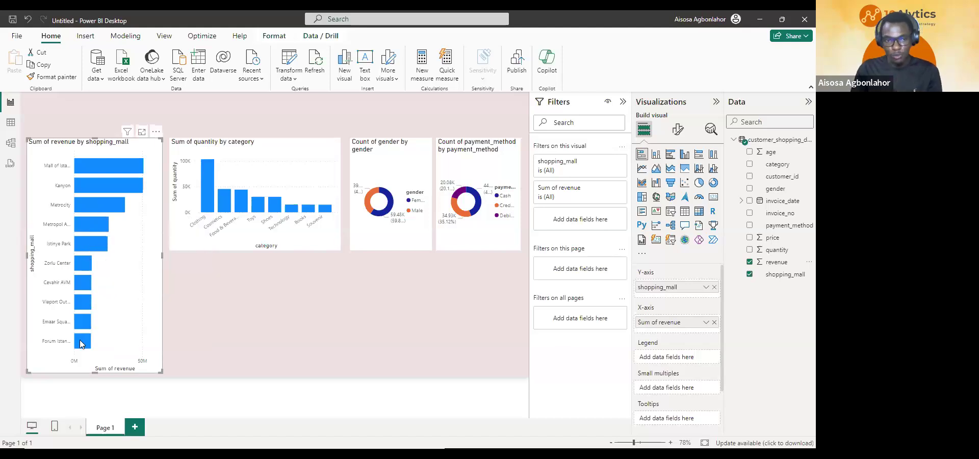
mouse_move(81, 343)
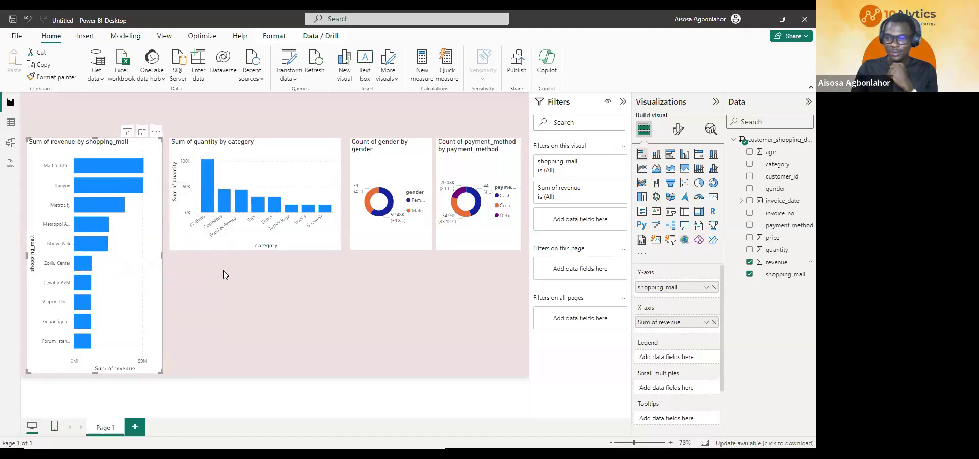
drag(162, 256, 164, 262)
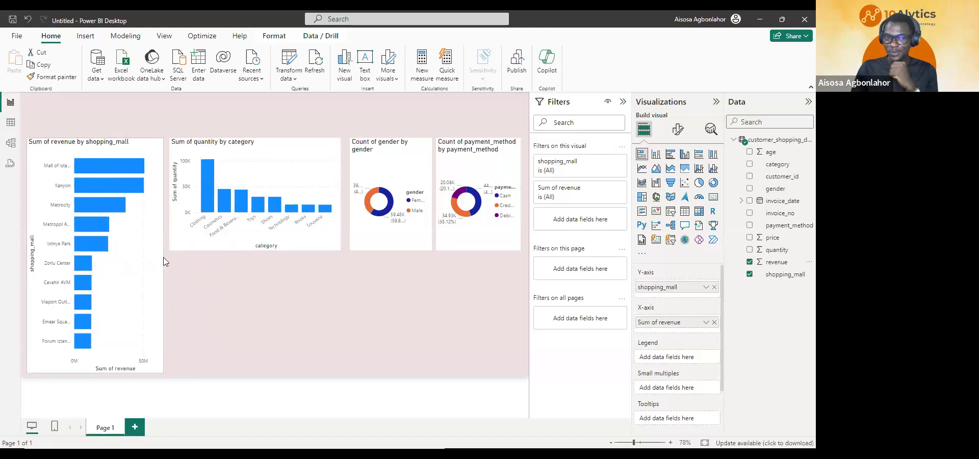
Add an empty line chart beneath the column chart and widen it to span the area below both donut charts.
click(234, 278)
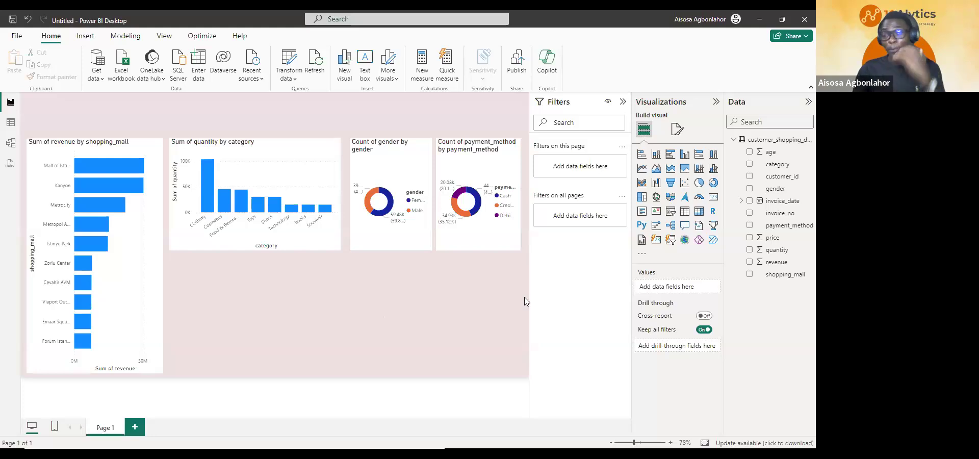
click(641, 170)
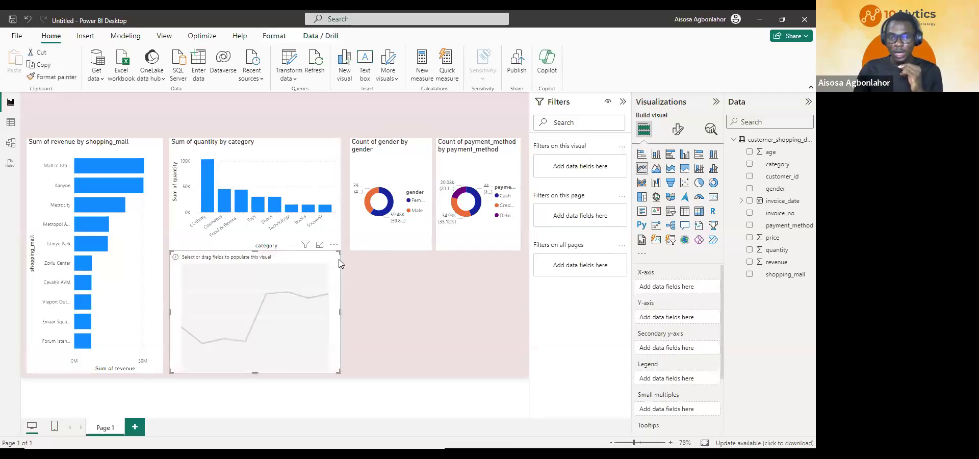
drag(339, 250, 521, 255)
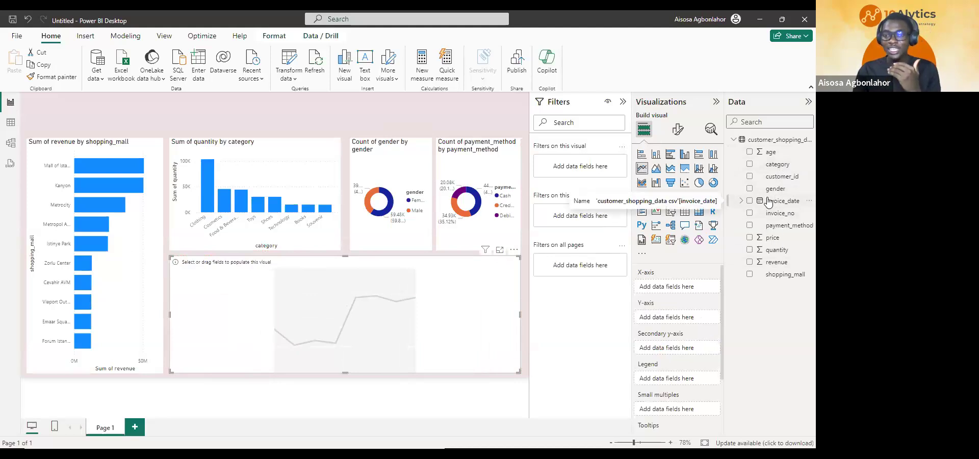
Put invoice_date on the line chart's X-axis with only the Month level kept, and revenue on its Y-axis.
drag(756, 221, 652, 289)
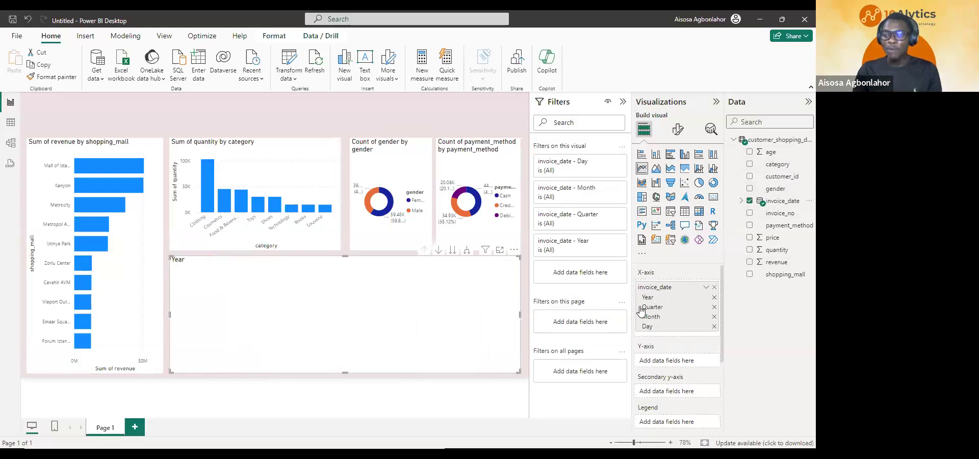
click(714, 297)
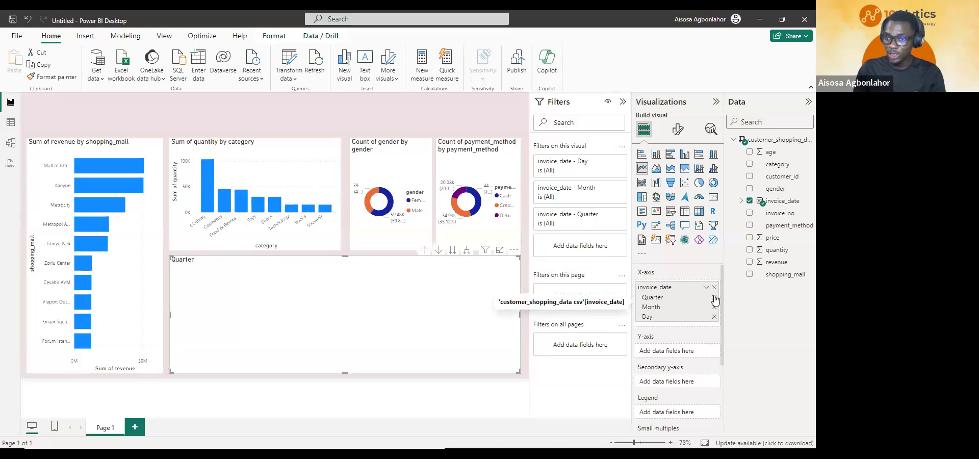
click(714, 297)
click(714, 307)
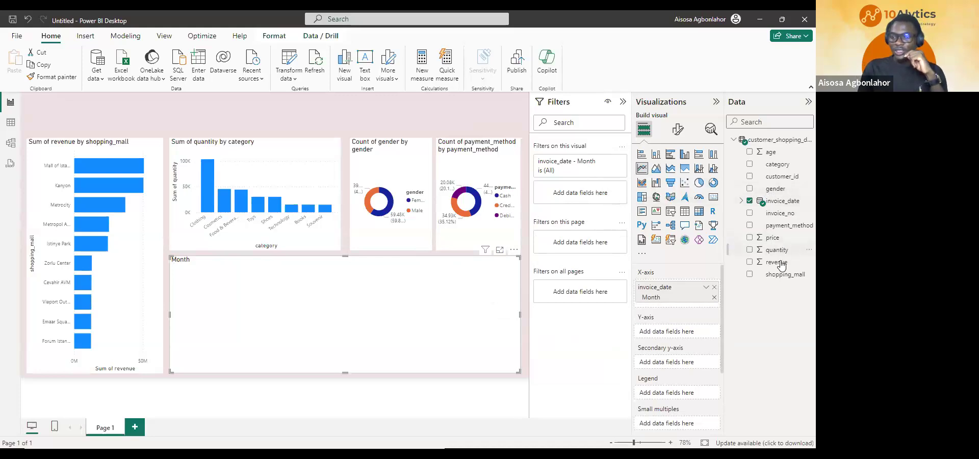
drag(780, 265, 673, 331)
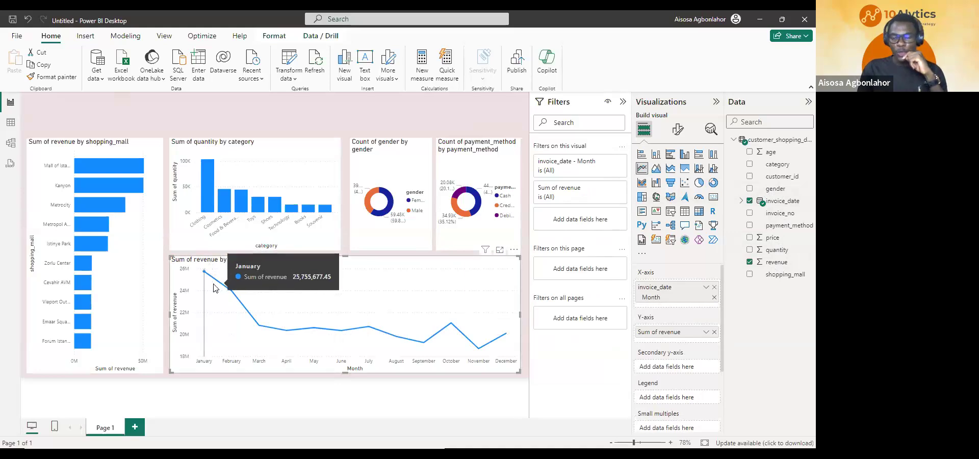
mouse_move(250, 311)
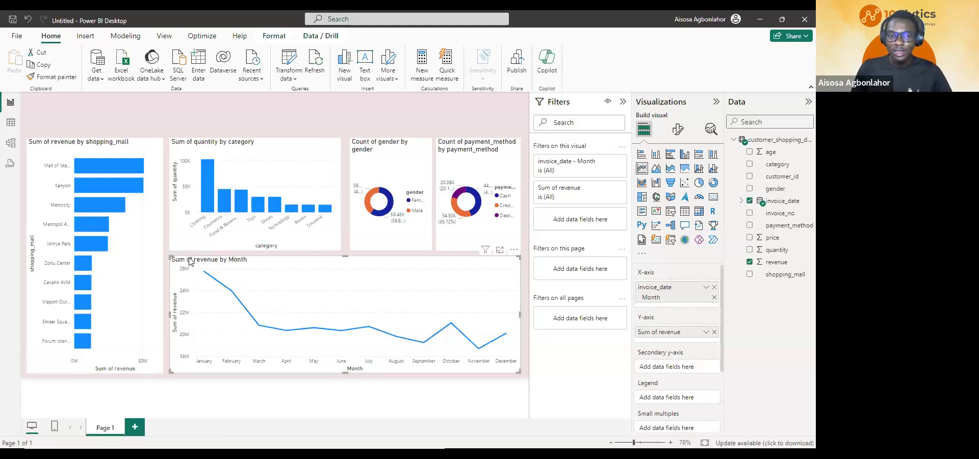
mouse_move(203, 192)
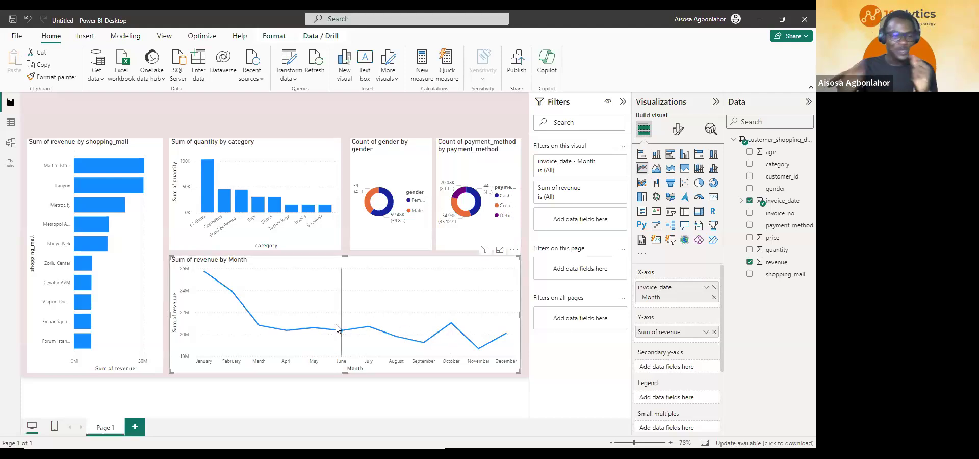
mouse_move(336, 329)
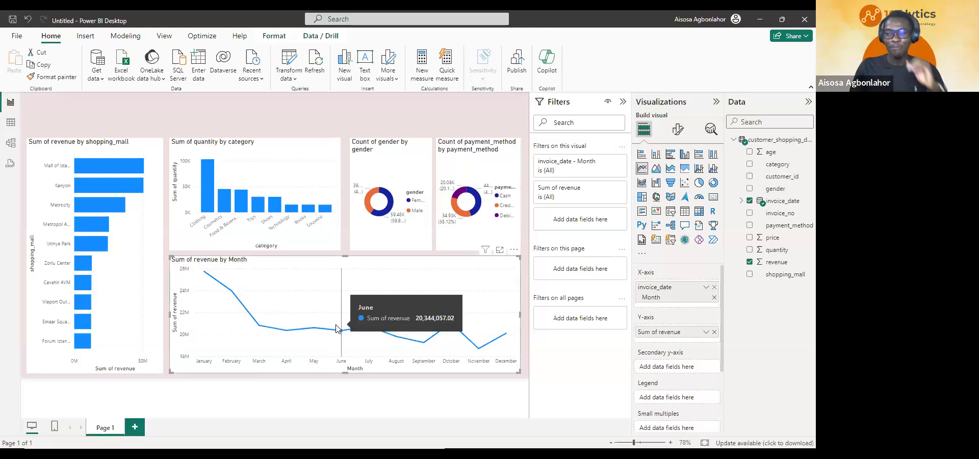
mouse_move(447, 354)
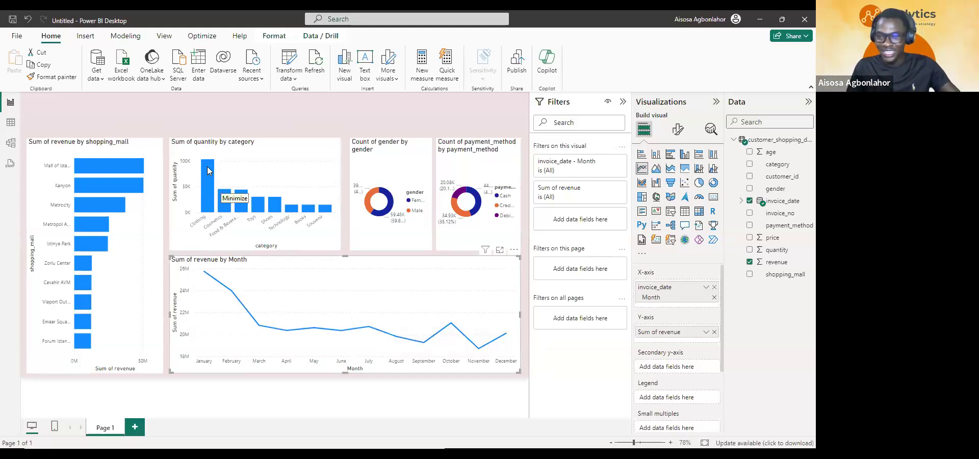
Add a card showing the sum of revenue, shrunk to a small box at the page's upper edge above the charts.
click(242, 136)
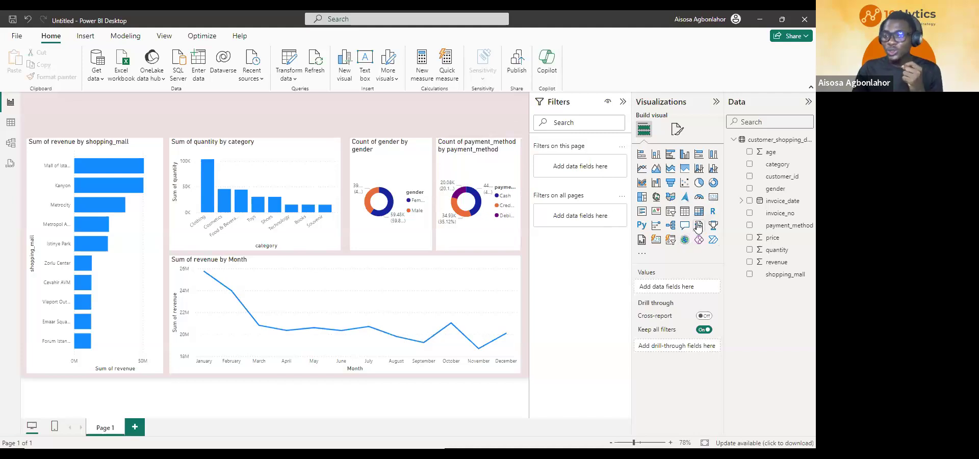
click(713, 199)
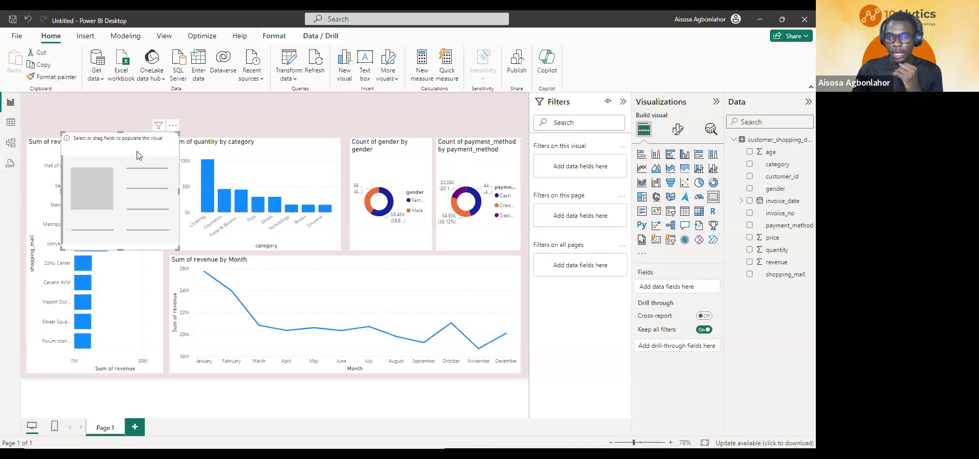
drag(137, 155, 268, 136)
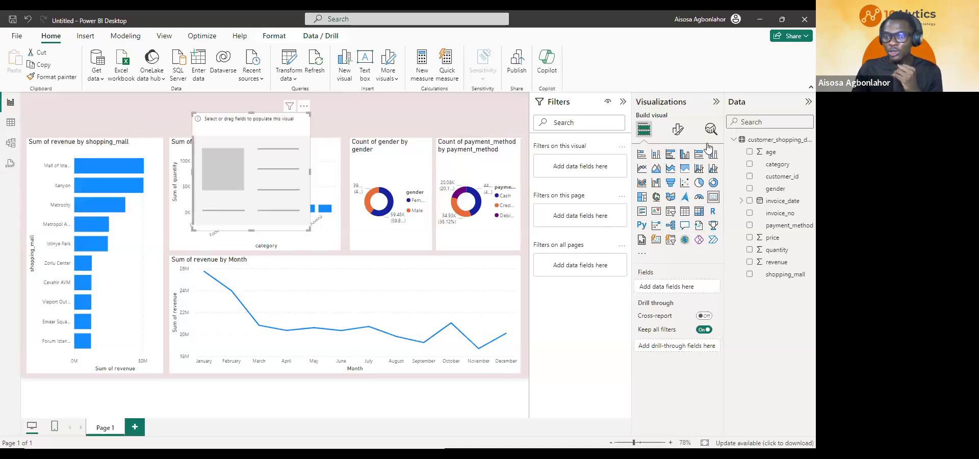
click(791, 265)
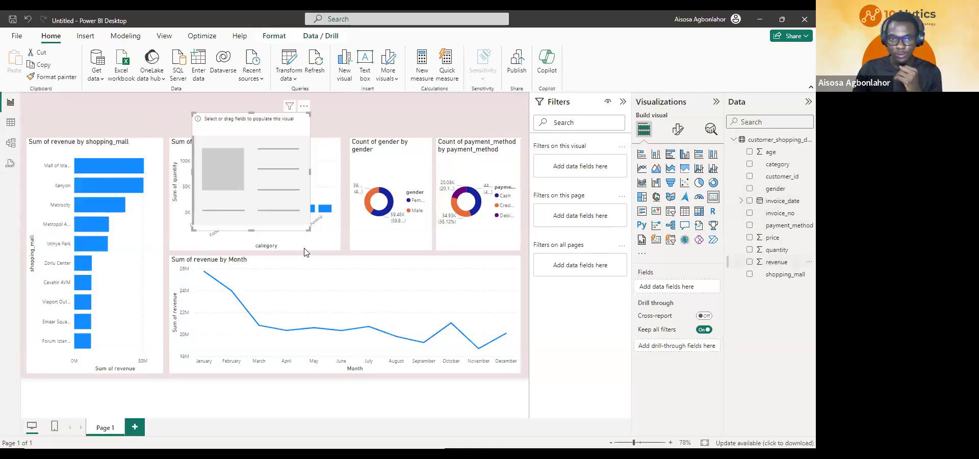
drag(297, 181, 291, 161)
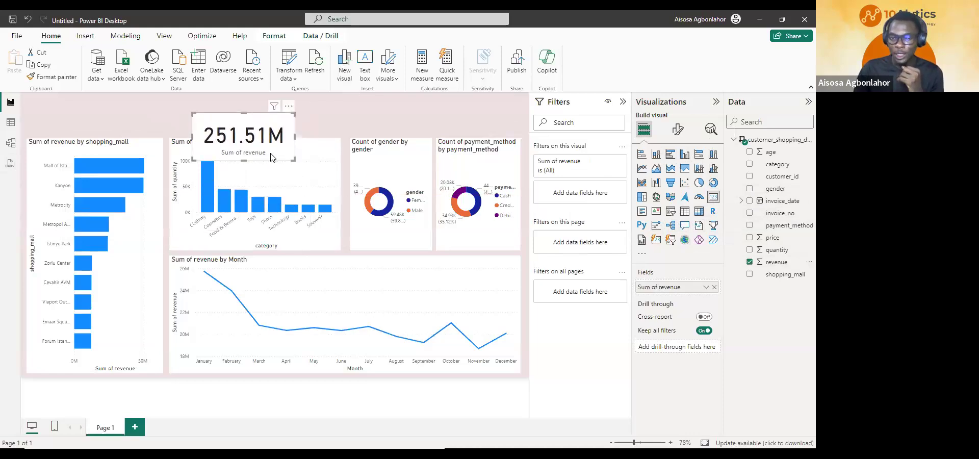
drag(243, 133, 326, 114)
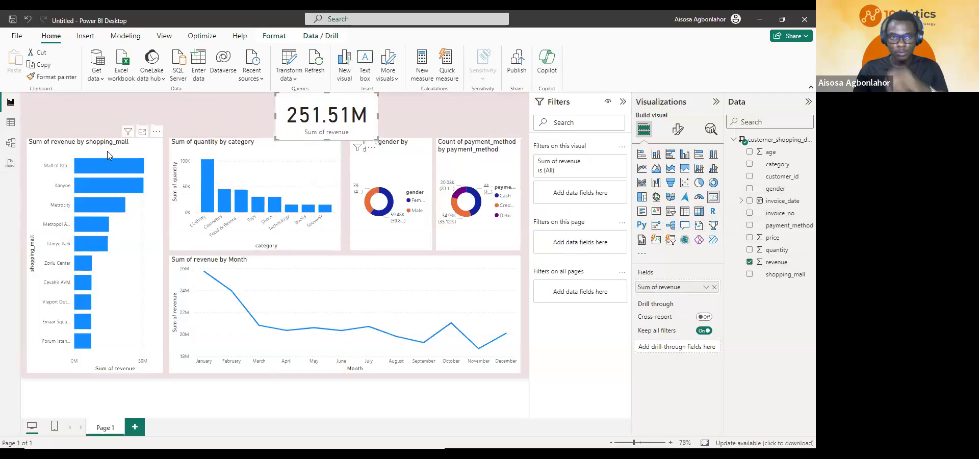
Shorten the shopping mall bar chart by lowering its upper edge to leave more room for the card.
click(107, 151)
drag(98, 160, 102, 156)
click(196, 142)
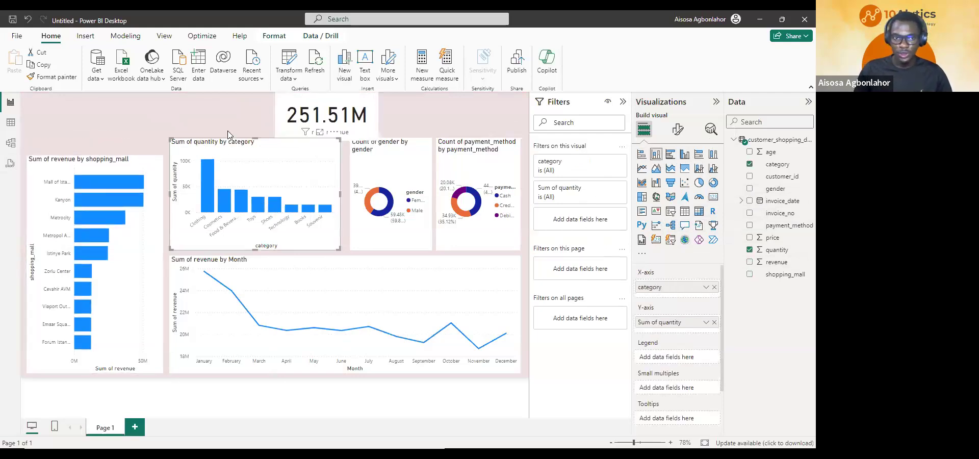
click(258, 135)
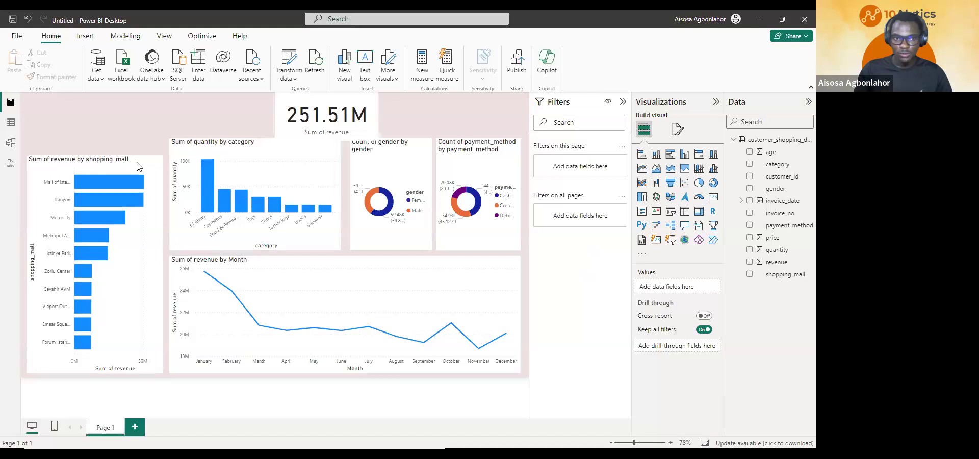
click(88, 159)
drag(93, 154, 94, 147)
Lower the upper edges of the quantity column chart and both donut charts to line up with the shopping mall bar chart.
click(250, 142)
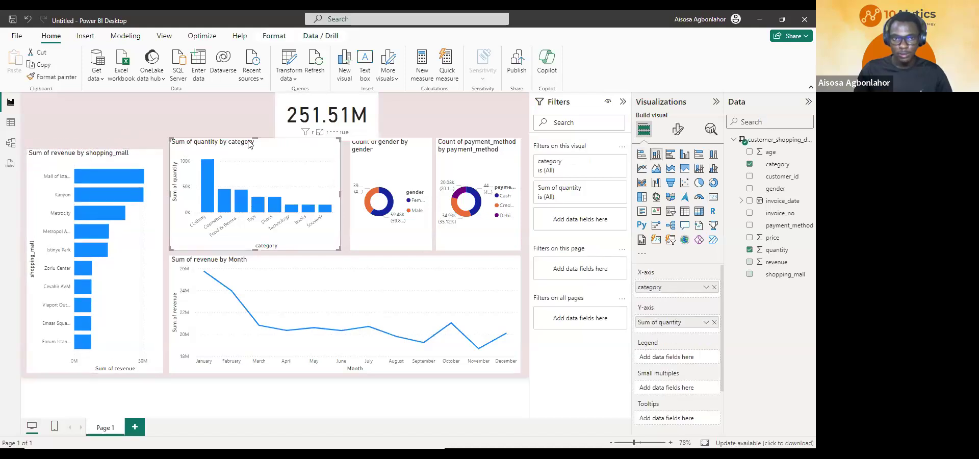
drag(253, 138, 252, 152)
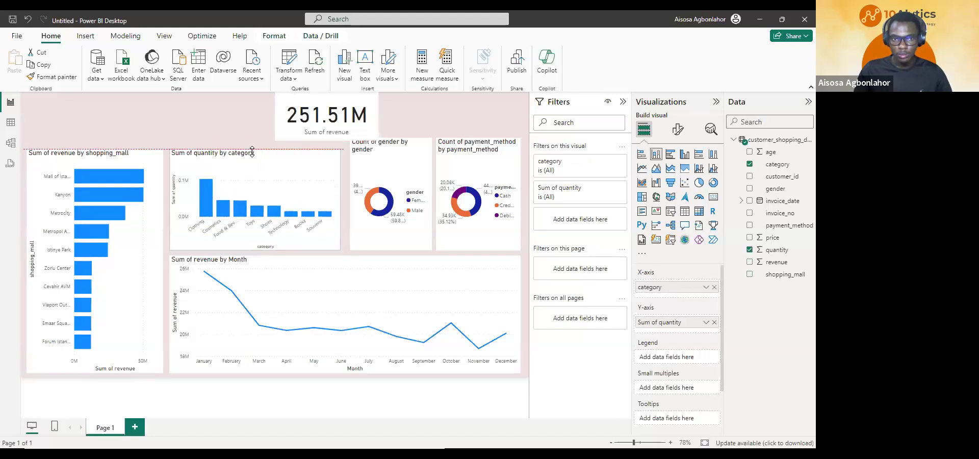
click(392, 141)
drag(393, 139, 393, 158)
click(479, 138)
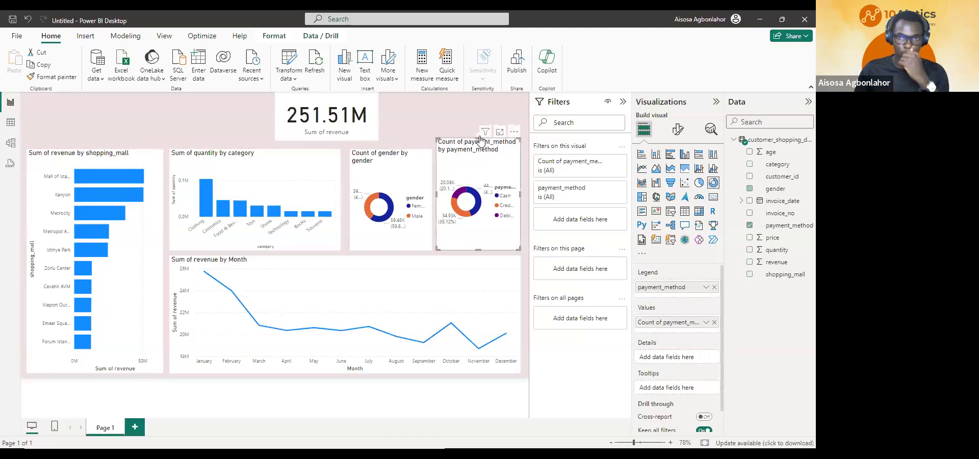
drag(480, 138, 467, 155)
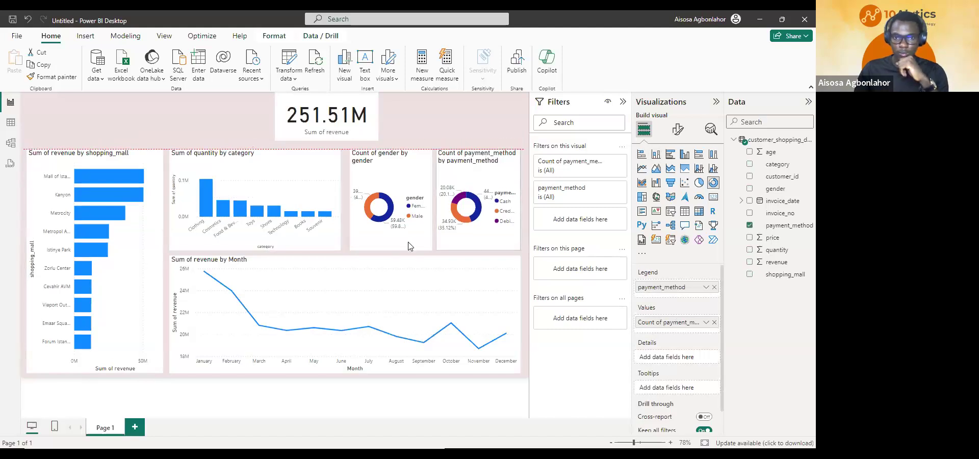
Shorten the monthly revenue line chart by lowering its upper edge, leaving a gap beneath the charts above it.
click(346, 261)
drag(348, 286, 343, 270)
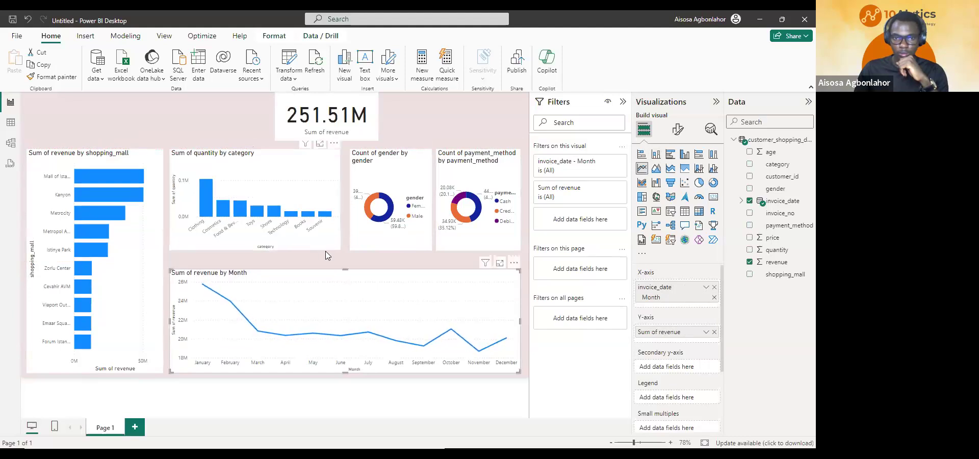
Extend the lower edges of the quantity column chart and both donut charts evenly down towards the monthly revenue line chart.
click(309, 247)
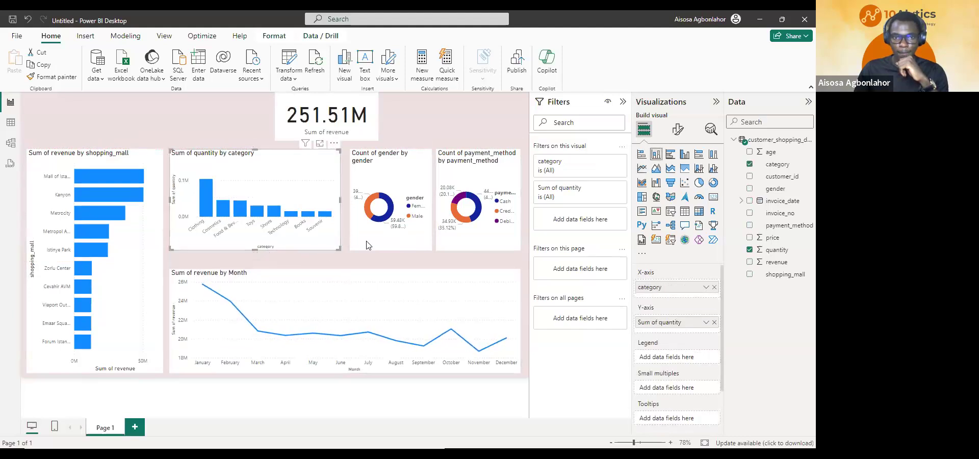
click(409, 244)
ctrl+click(455, 240)
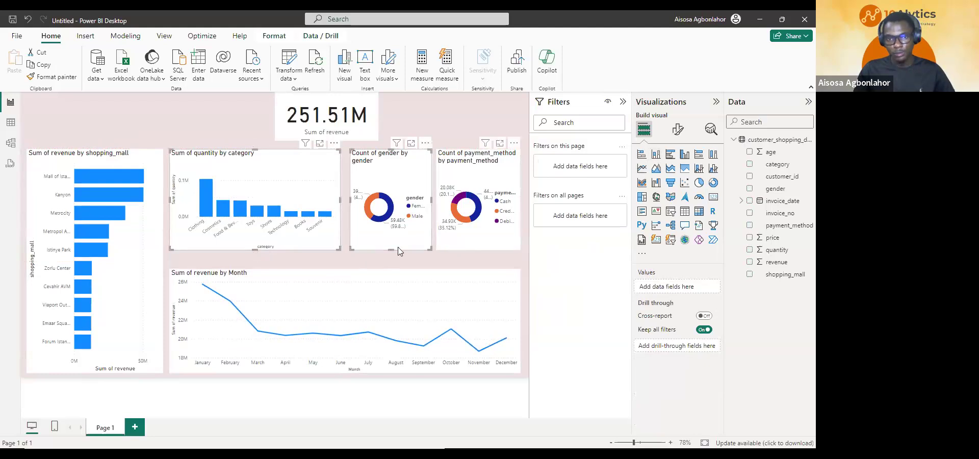
drag(391, 250, 393, 260)
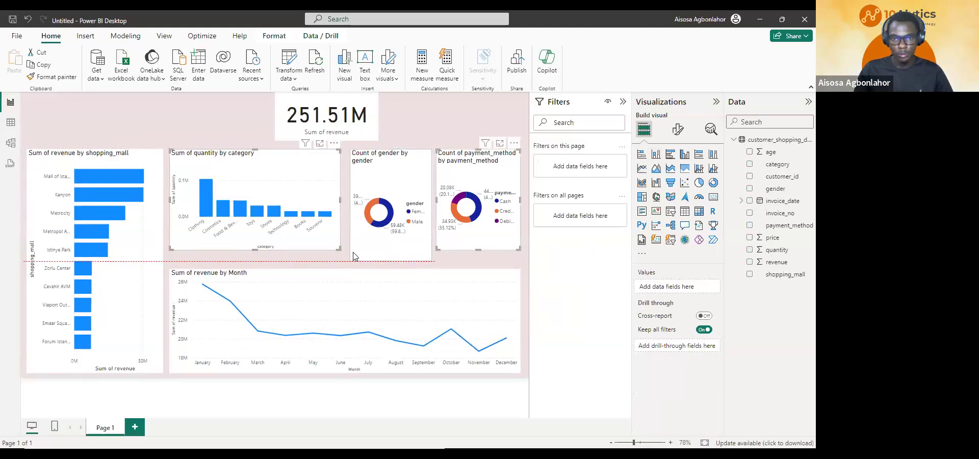
click(269, 251)
drag(260, 251, 260, 261)
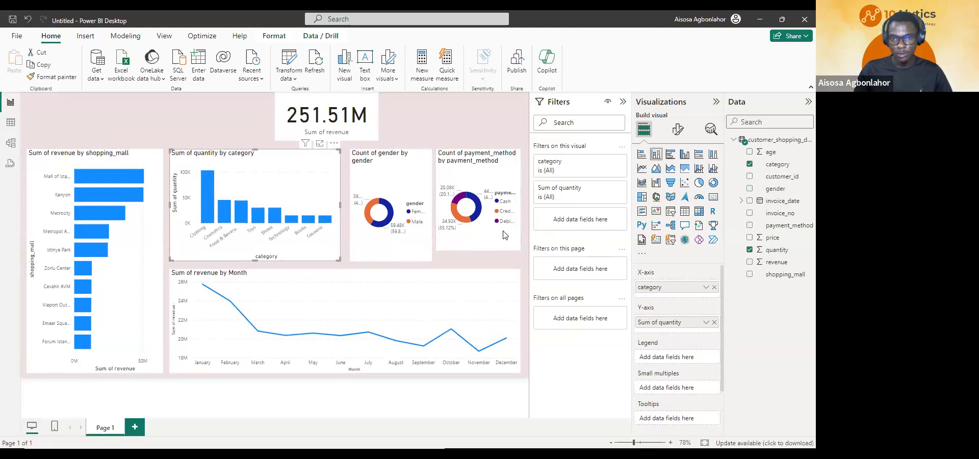
click(483, 249)
mouse_move(479, 250)
mouse_down()
mouse_move(480, 268)
mouse_move(477, 260)
mouse_up()
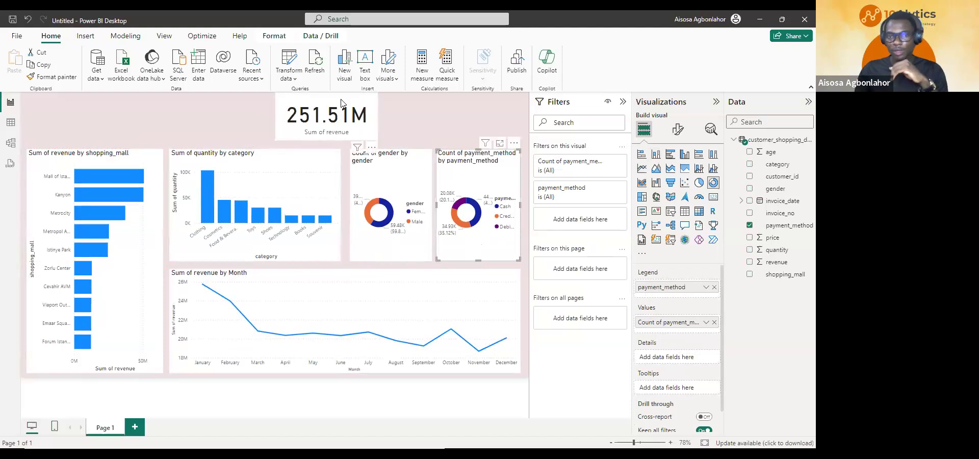
Shrink the revenue card slightly from its upper-left corner so it sits just inside the page's upper edge.
click(274, 99)
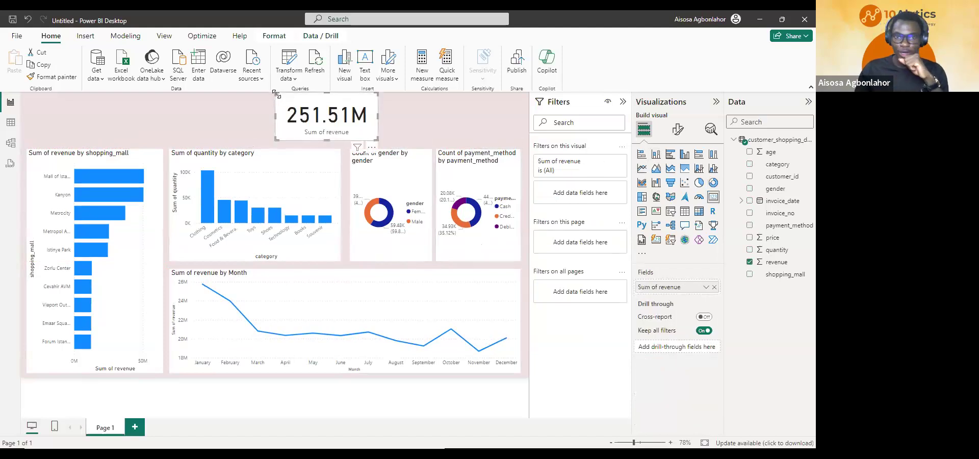
drag(274, 98, 294, 100)
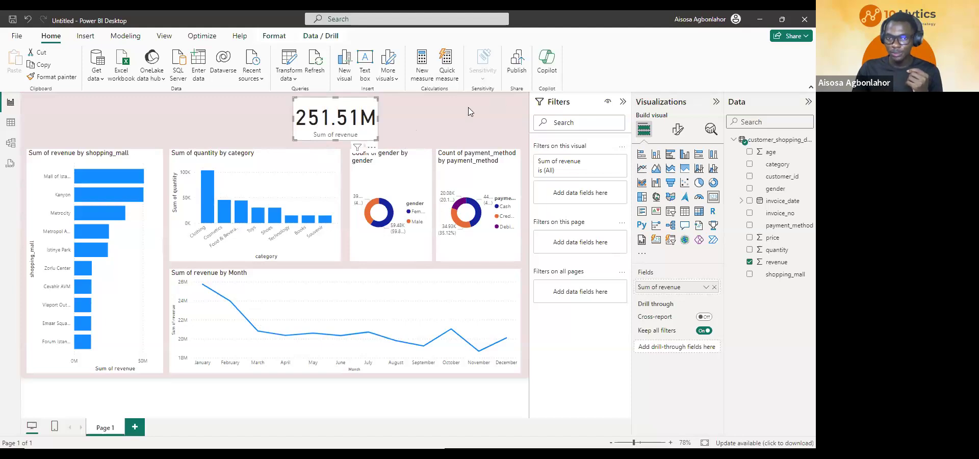
click(492, 111)
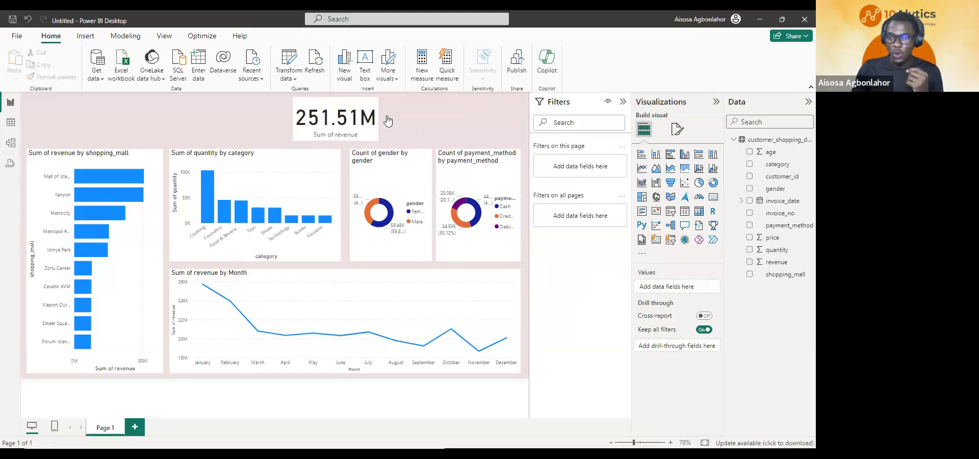
Add a small card showing the sum of quantity beside the revenue card, and resize the revenue card to match it.
click(642, 197)
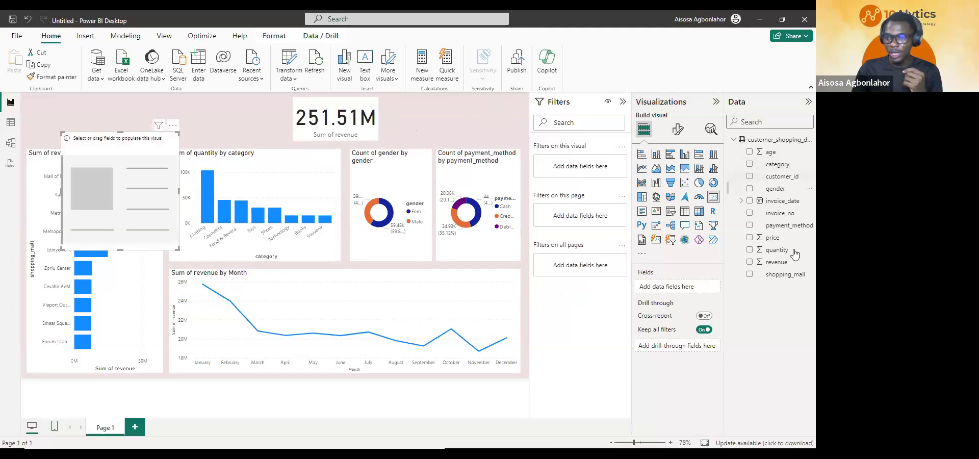
drag(792, 253, 175, 204)
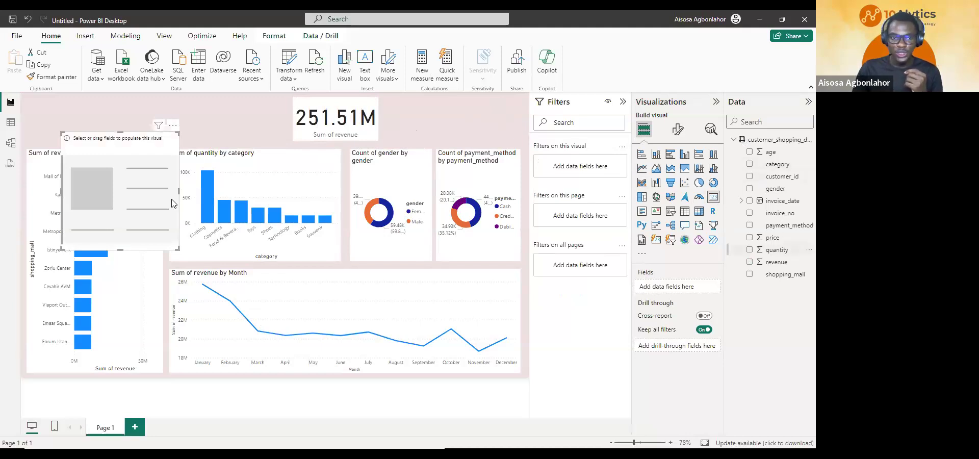
drag(177, 248, 257, 138)
drag(304, 109, 299, 108)
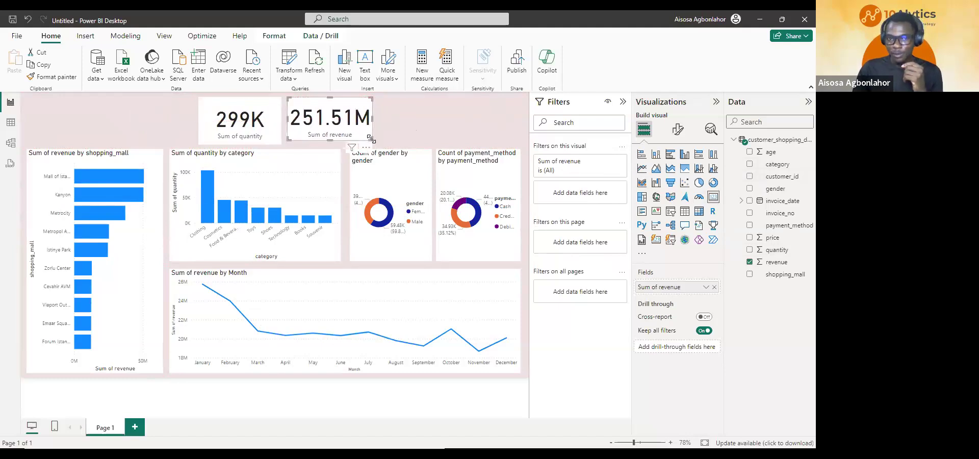
drag(370, 141, 369, 145)
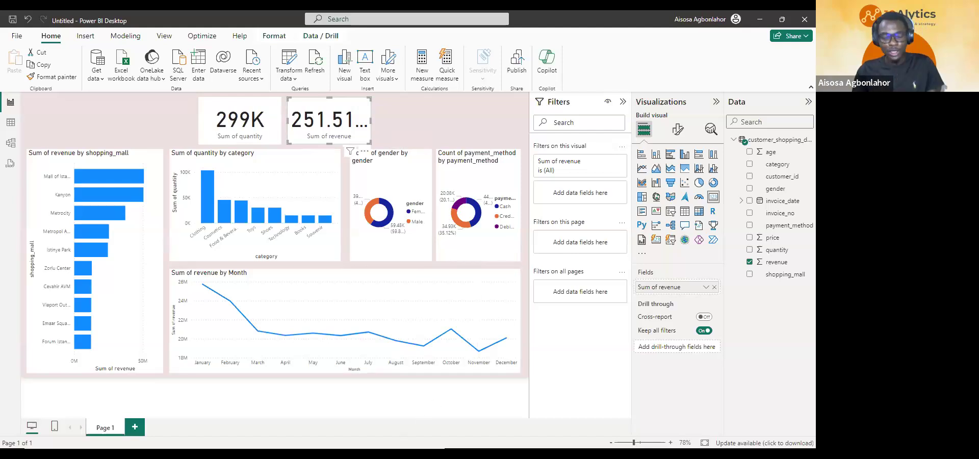
Switch to the presentation to review the sample Sales Dashboard layout, and return to the Power BI report.
click(403, 425)
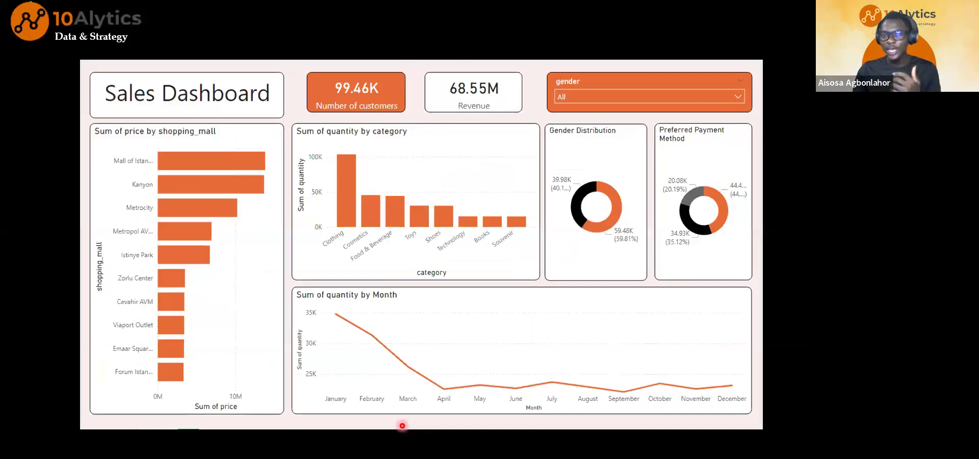
key(alt+Tab)
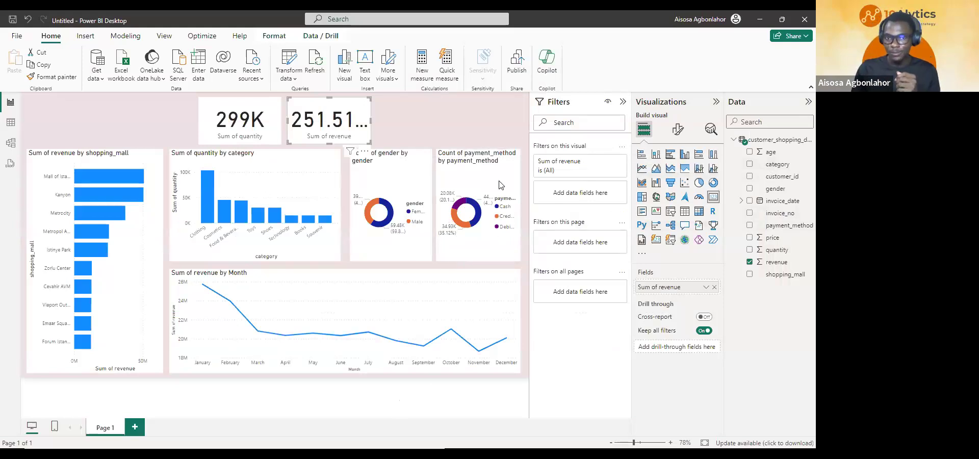
Add a gender slicer beside the revenue card, shrunk to the height of the cards above the donut charts.
click(525, 189)
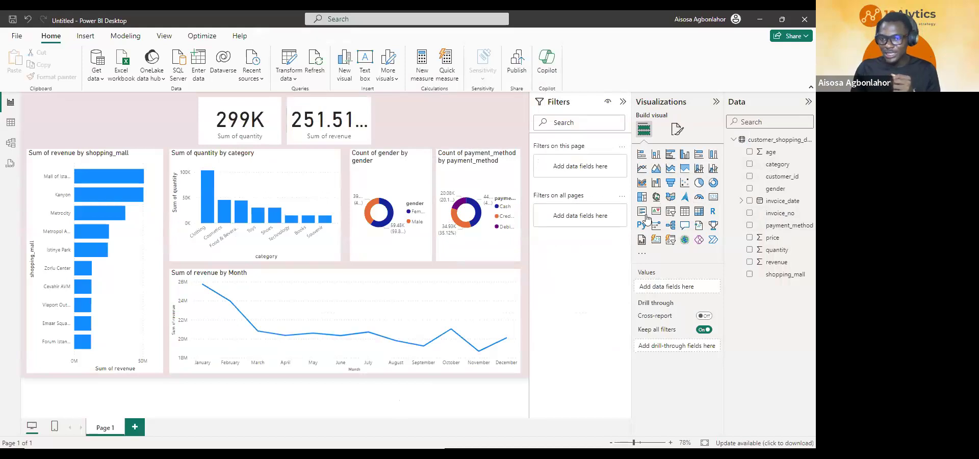
click(670, 212)
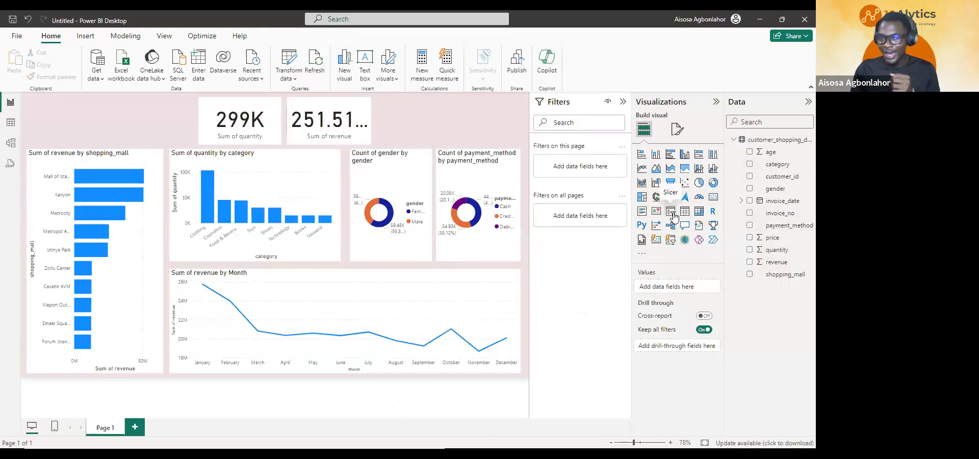
drag(79, 143, 415, 108)
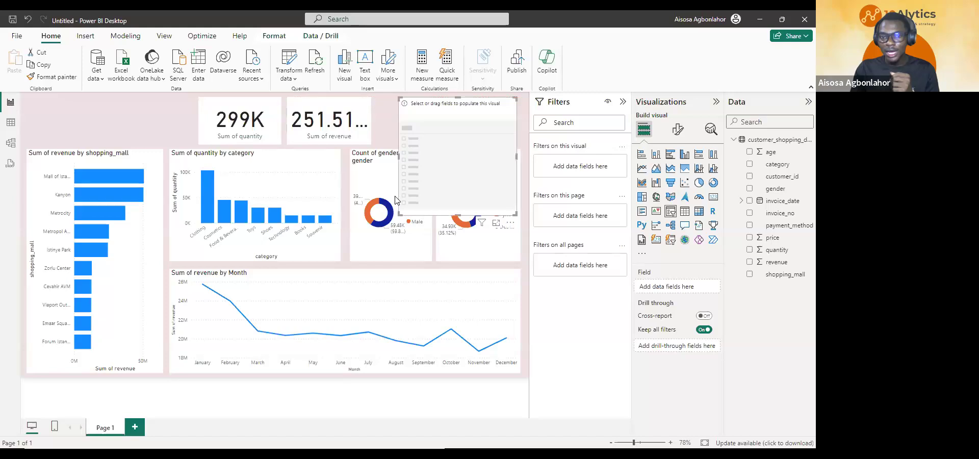
drag(399, 213, 376, 144)
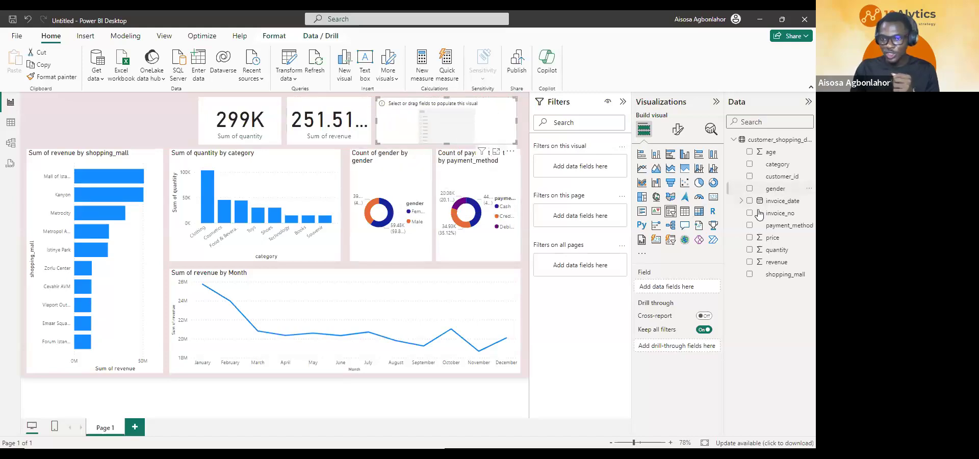
click(750, 188)
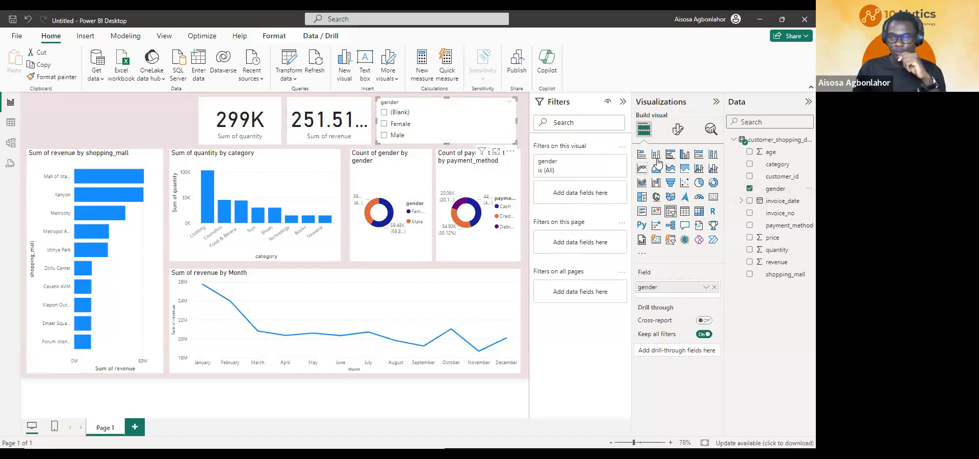
Set the gender slicer's style to Dropdown.
click(678, 130)
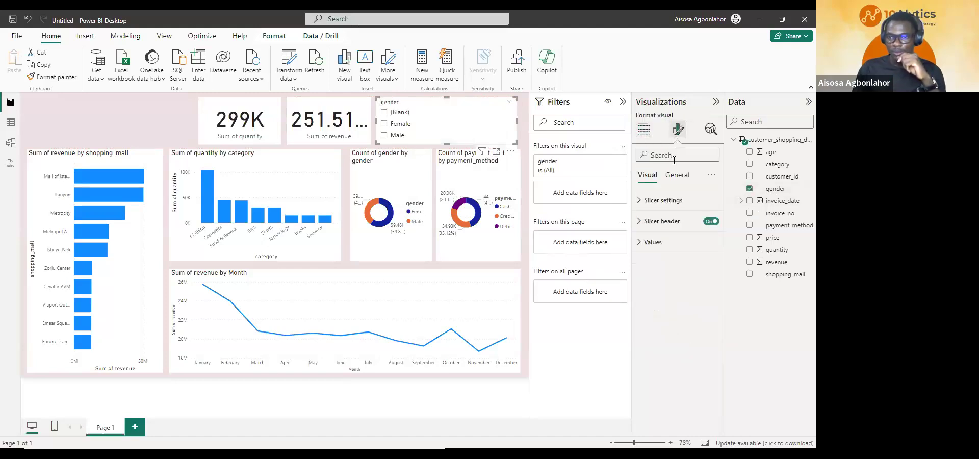
click(652, 202)
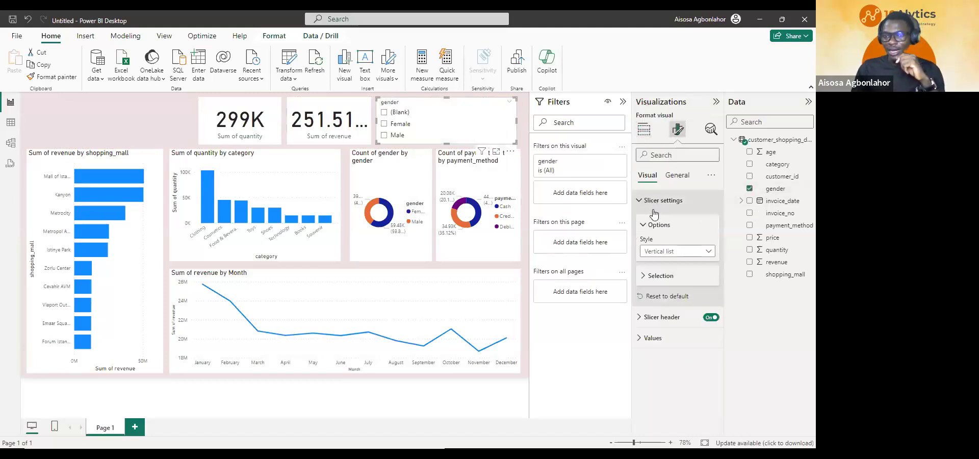
click(672, 255)
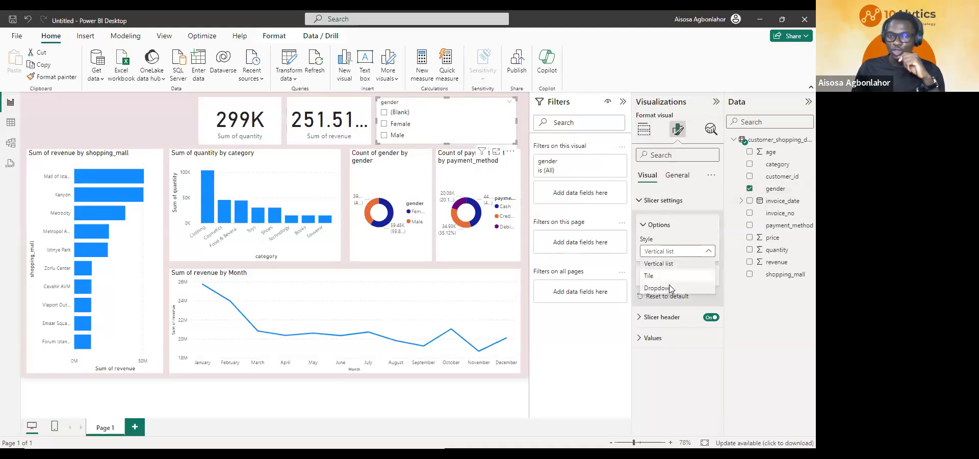
click(669, 288)
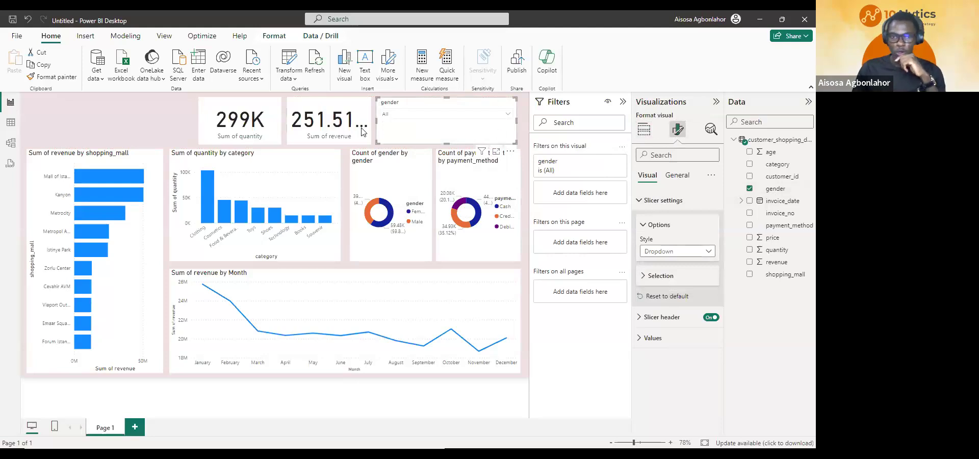
Test the gender slicer by filtering the dashboard alternately by Female and Male, and clear the selection.
click(419, 118)
click(387, 137)
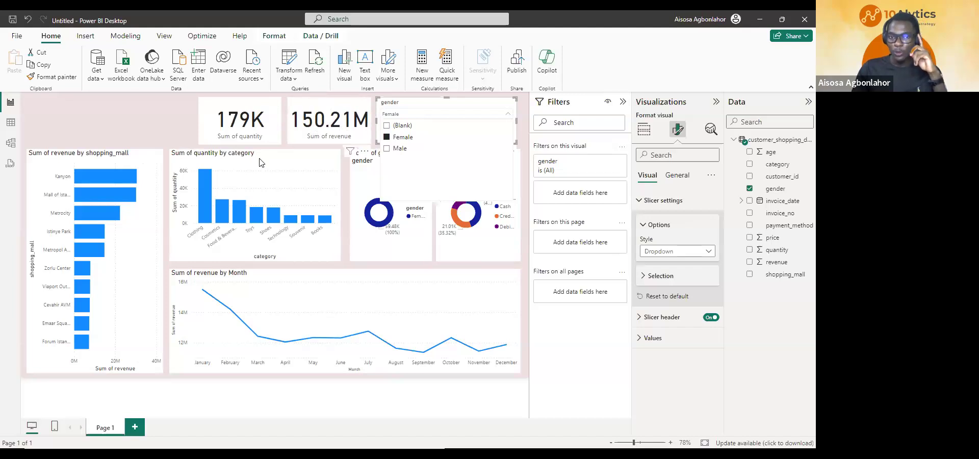
click(389, 151)
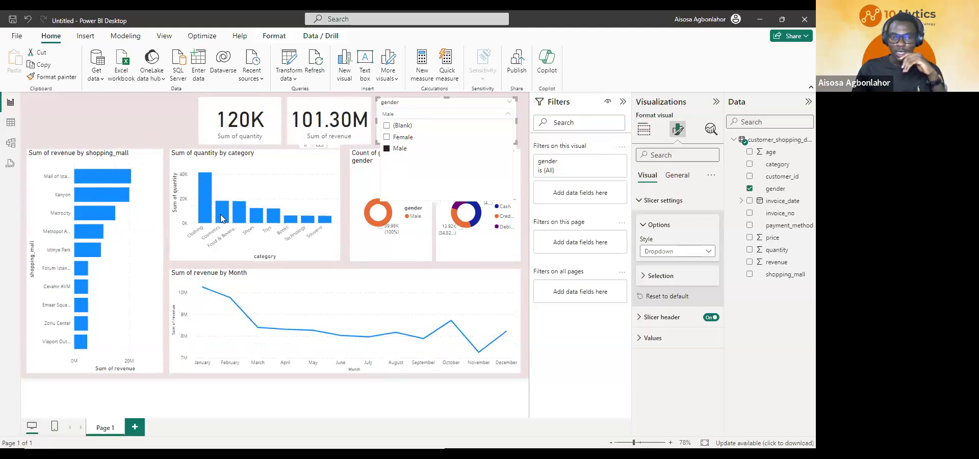
click(388, 137)
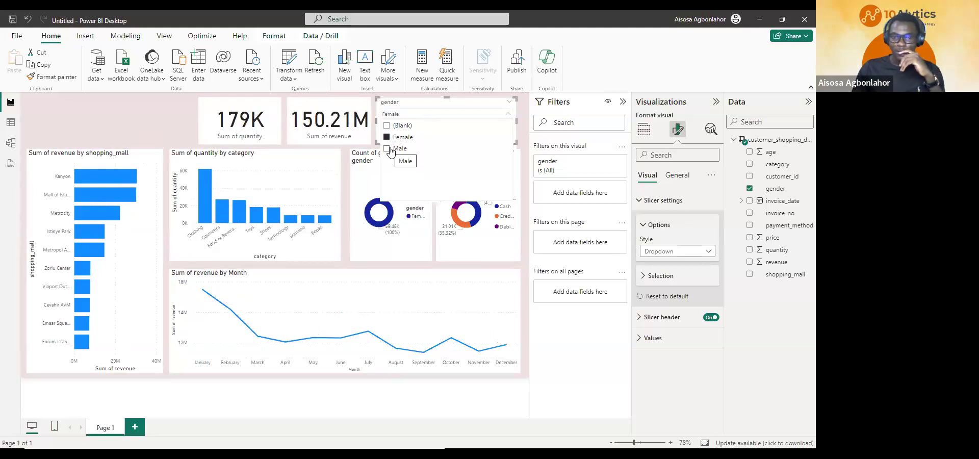
click(389, 149)
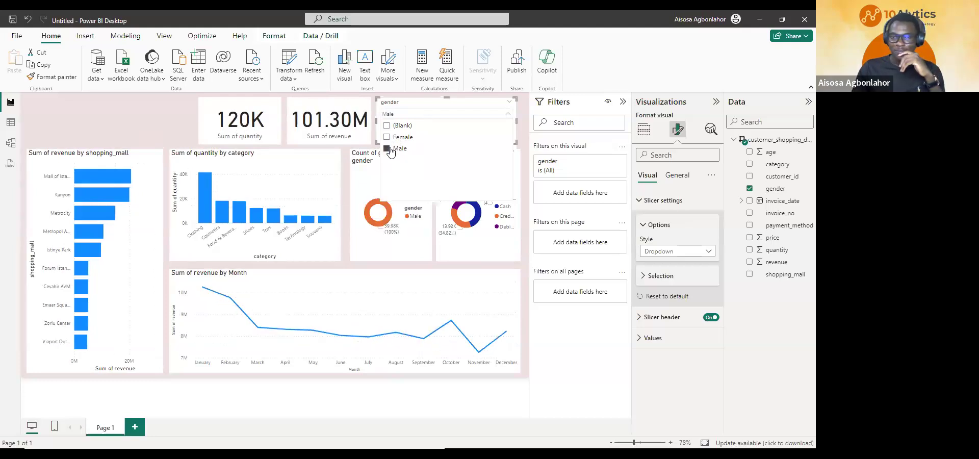
click(388, 149)
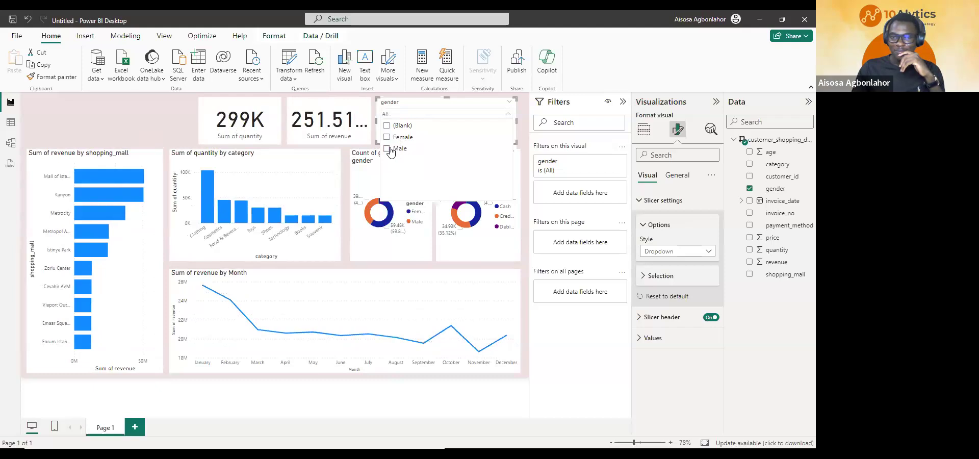
Add a text box with the centred title "Sales Dashboard", widened to fit one line and shortened to the text's height.
click(87, 106)
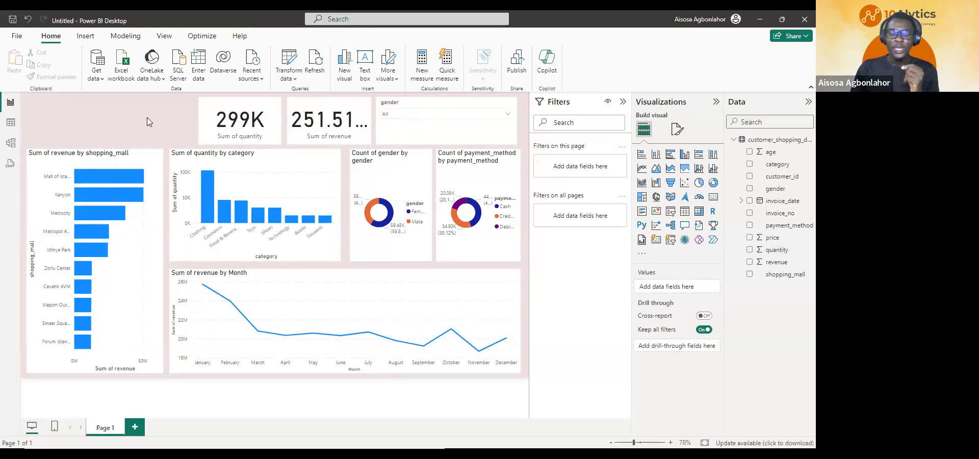
click(361, 70)
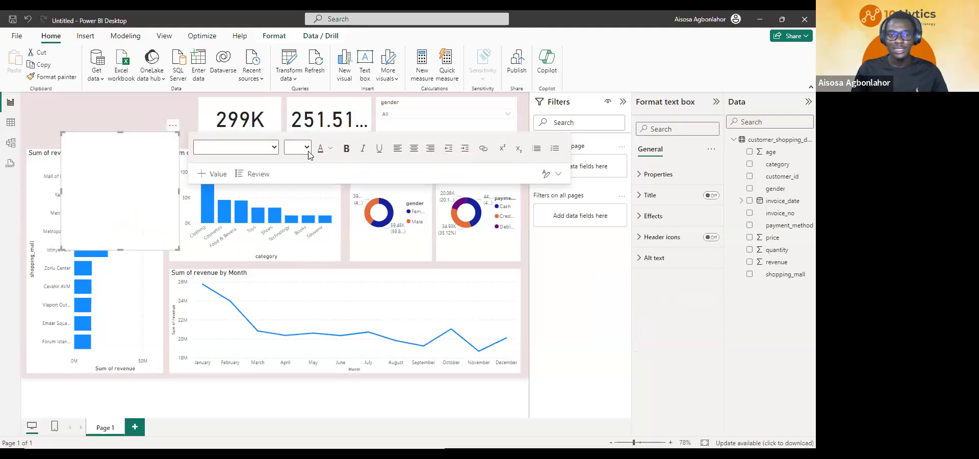
text(S)
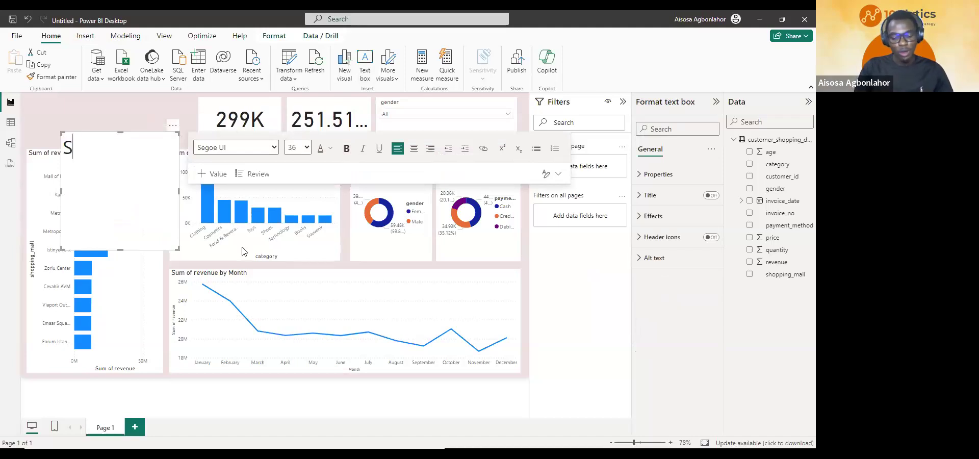
text(ales Das)
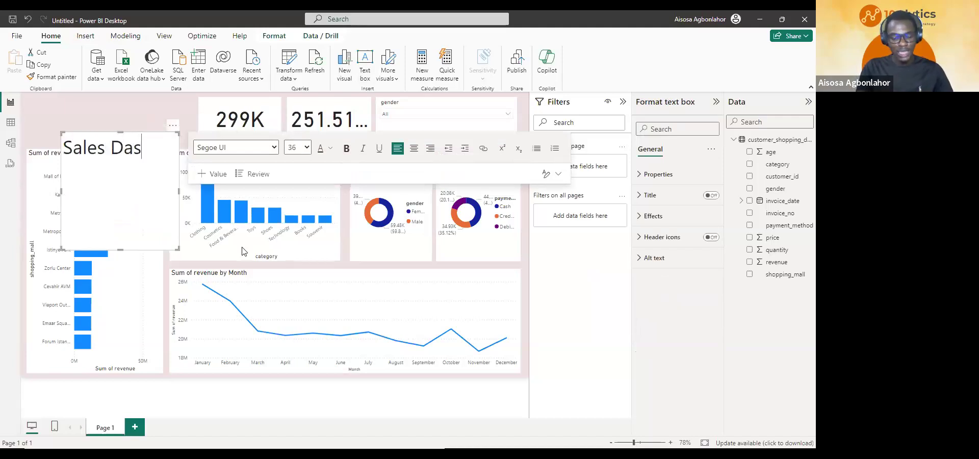
text(hboard)
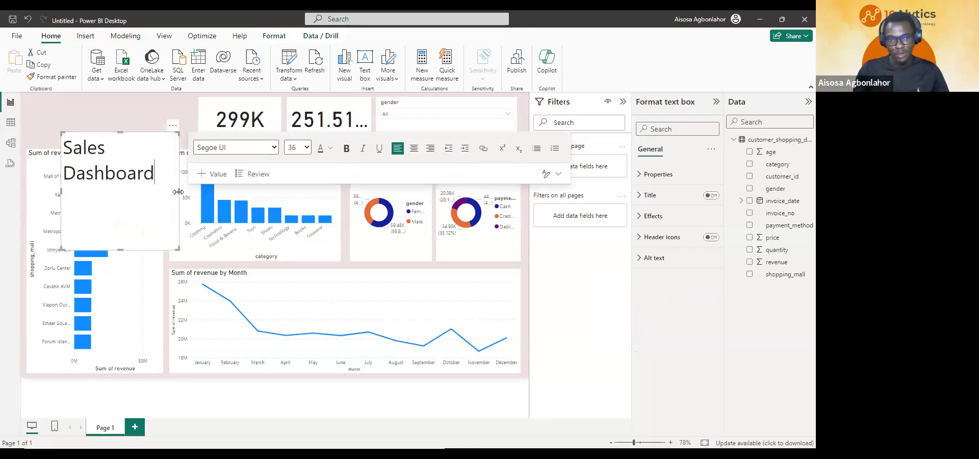
drag(178, 194, 221, 194)
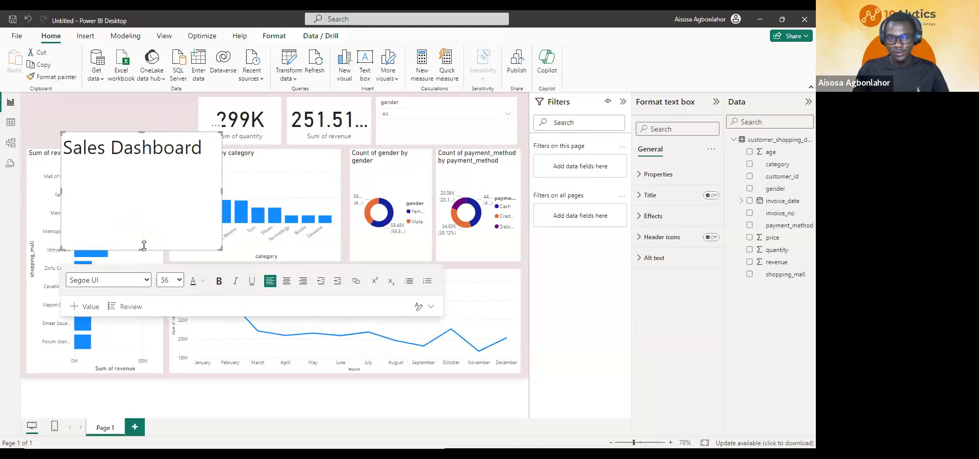
drag(142, 249, 141, 166)
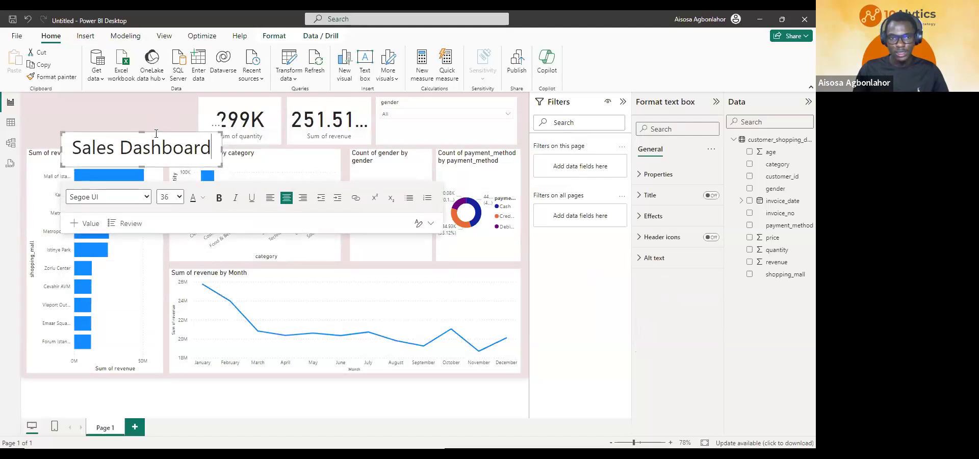
Move the "Sales Dashboard" title box above the shopping mall chart and extend its height to match the cards.
drag(148, 135, 120, 104)
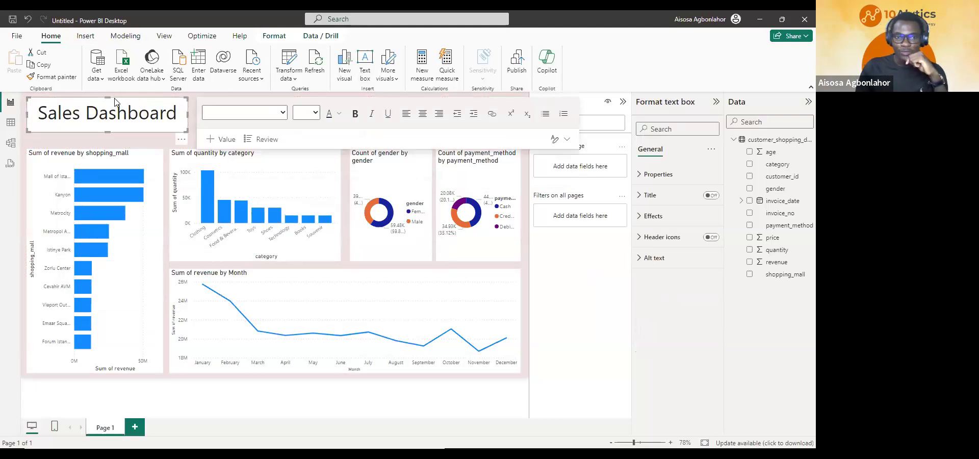
drag(106, 132, 108, 145)
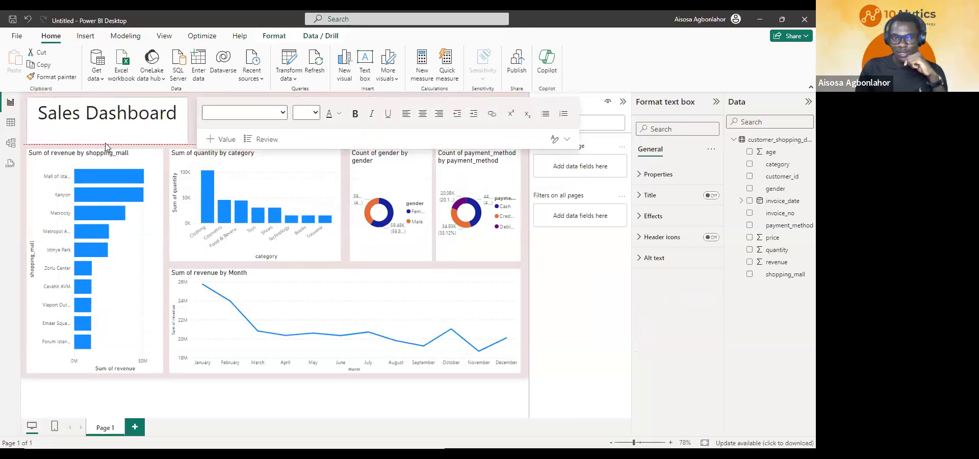
click(185, 154)
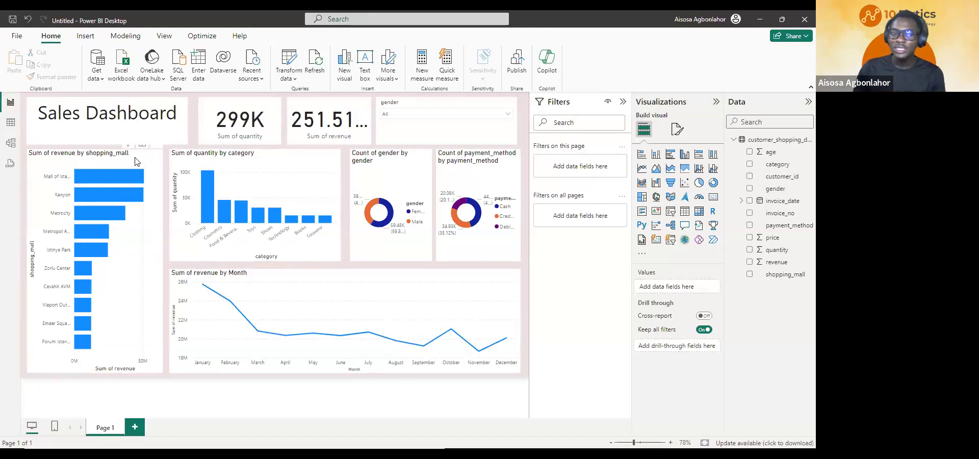
Change the bar colour of the revenue by shopping mall chart to orange.
click(114, 155)
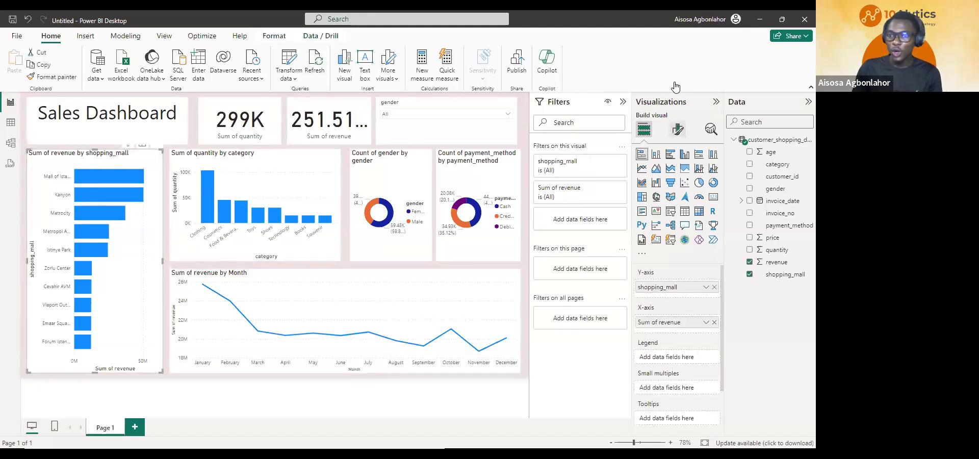
click(679, 131)
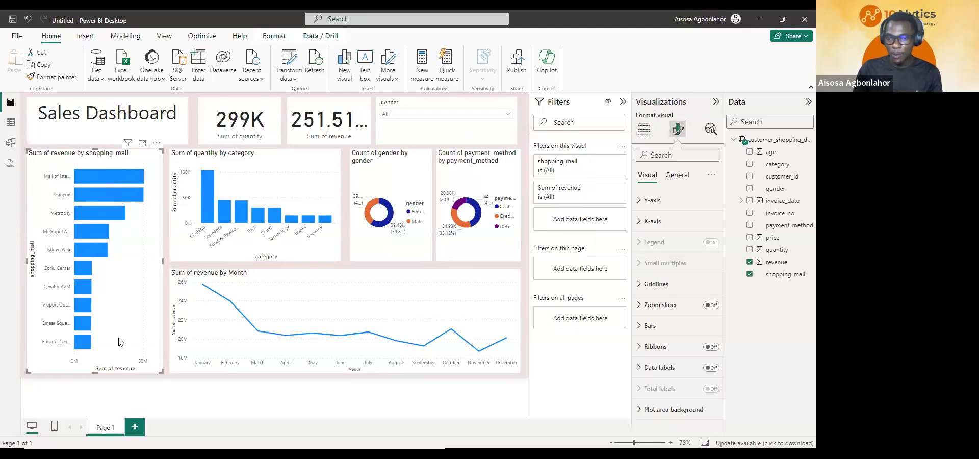
click(641, 328)
scroll(658, 352, down, 3)
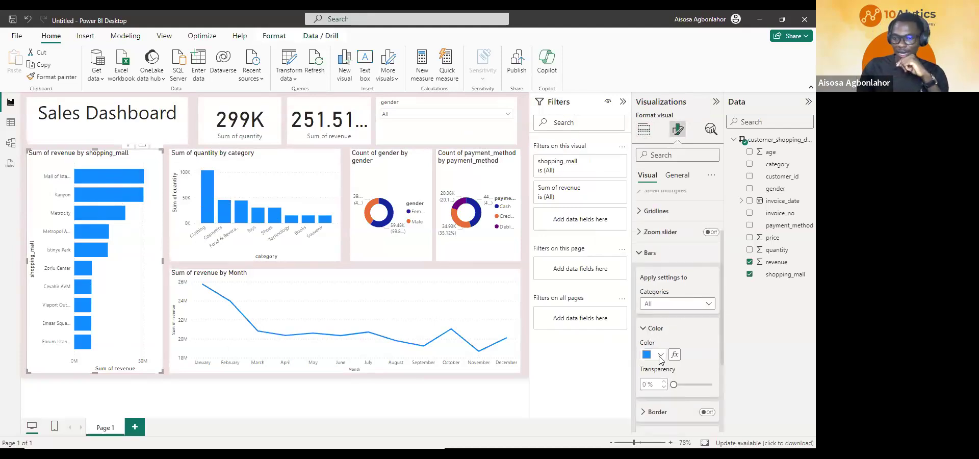
click(659, 355)
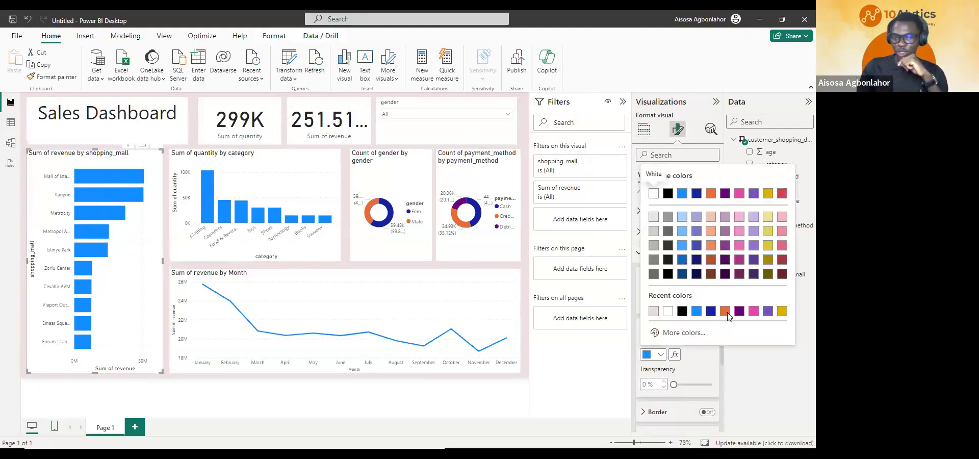
click(725, 311)
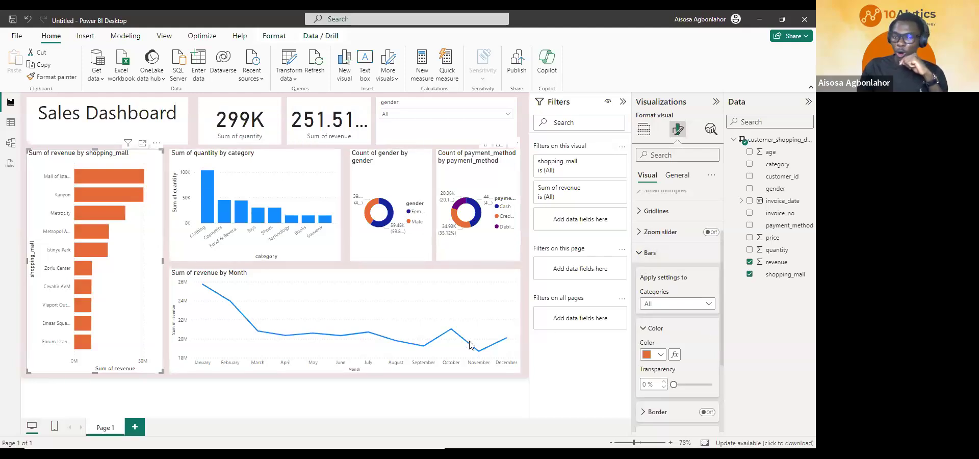
Change the column colour of the quantity by category chart to the same orange.
click(274, 241)
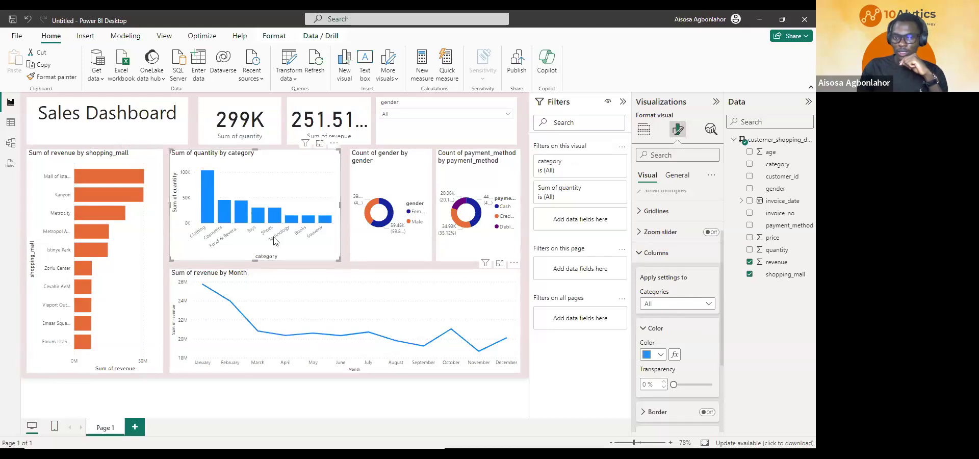
click(654, 356)
click(653, 311)
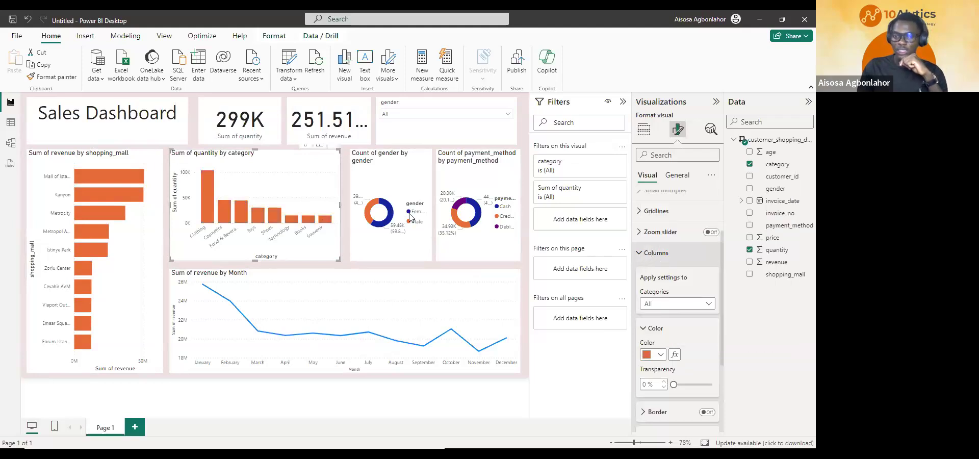
Set the Female slice of the gender donut chart to black.
click(410, 240)
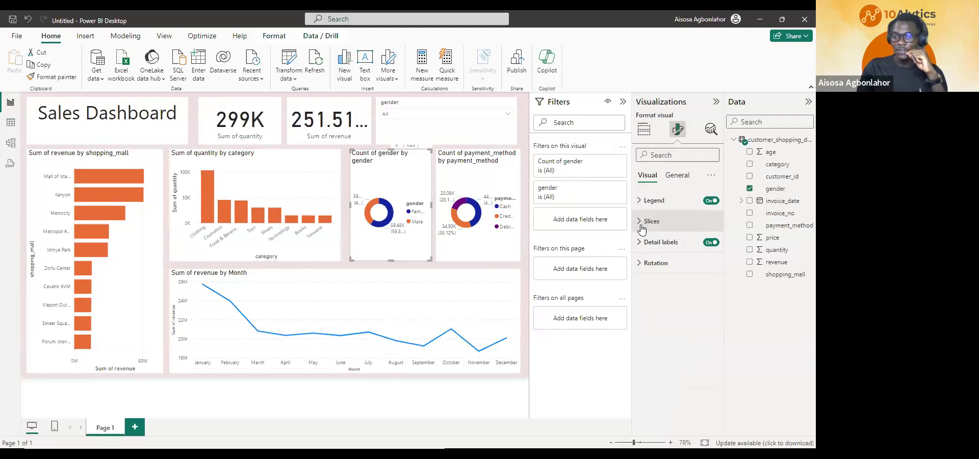
click(644, 222)
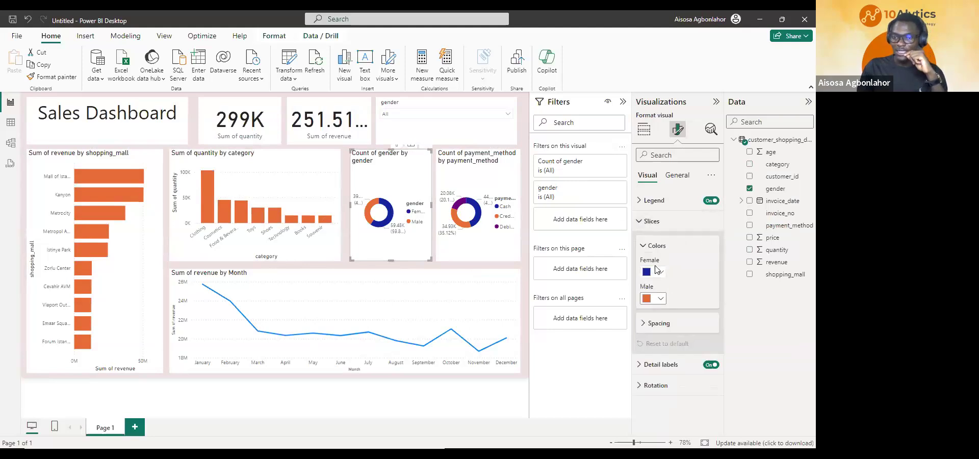
click(657, 270)
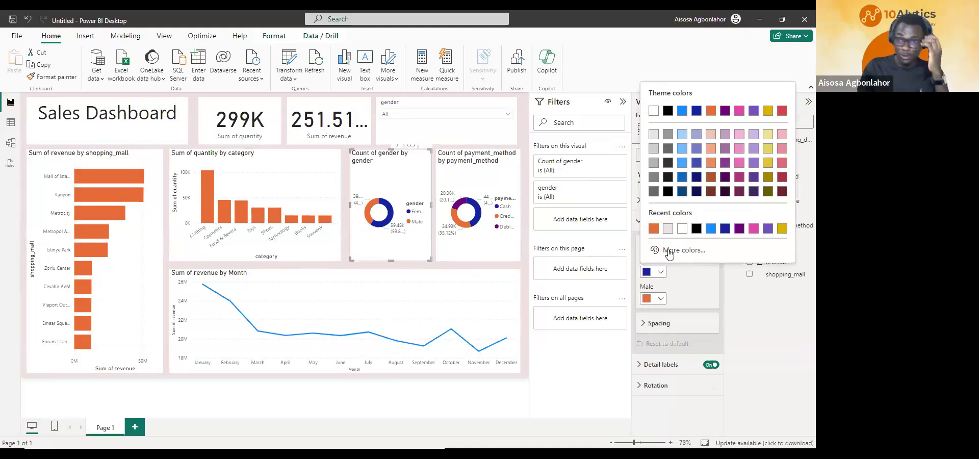
click(696, 228)
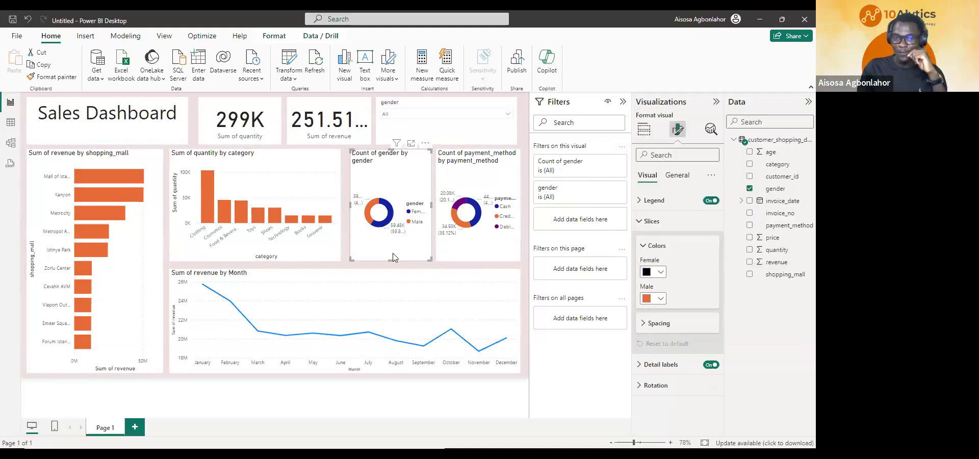
Colour the payment method donut slices: Cash orange, Credit Card black and Debit Card dark orange.
click(454, 153)
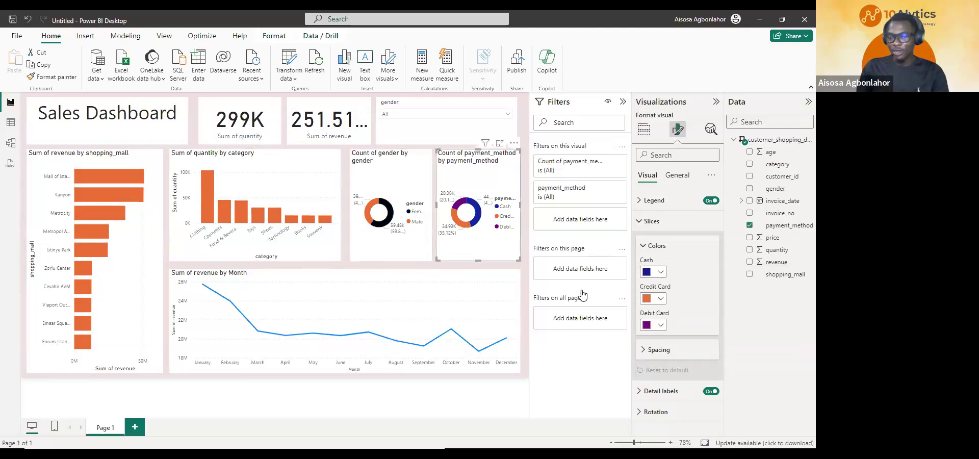
click(662, 273)
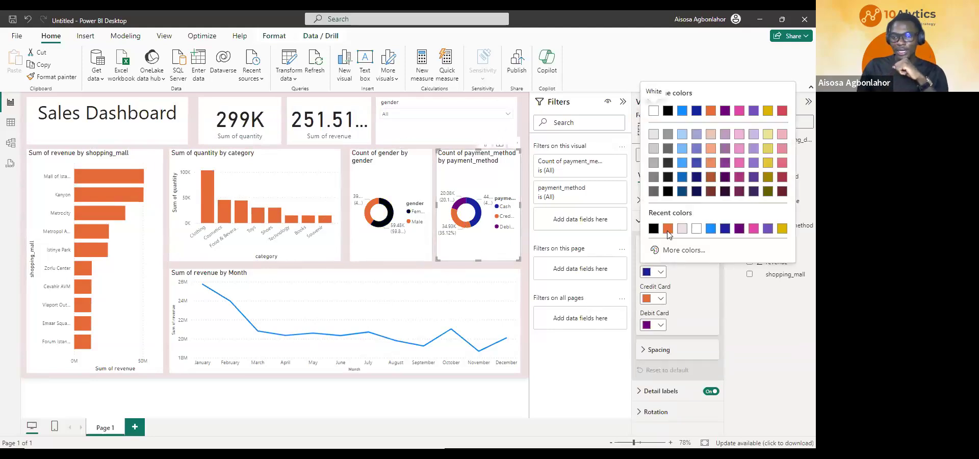
click(654, 215)
click(661, 300)
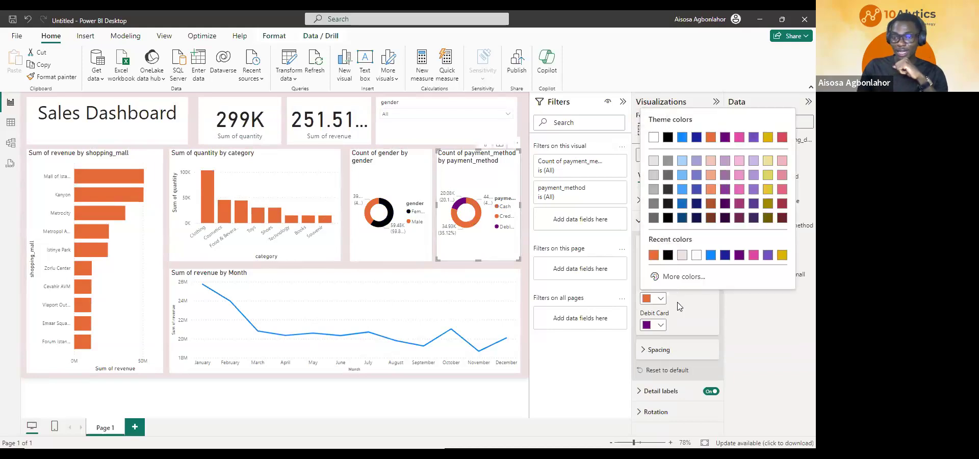
click(669, 255)
click(653, 326)
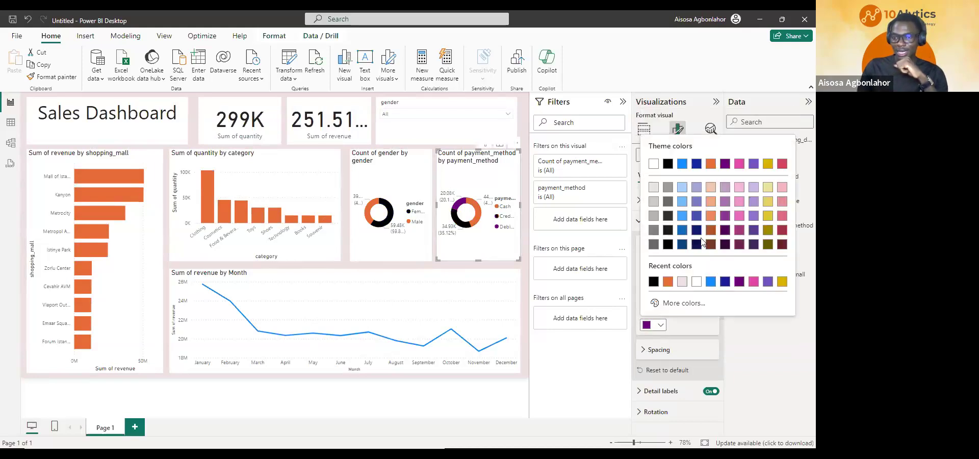
click(711, 230)
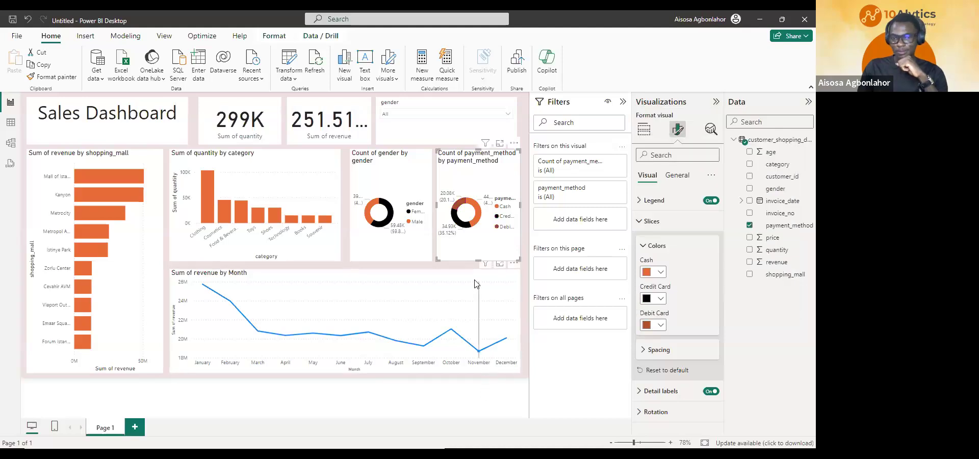
Change the line colour of the revenue by month chart to orange.
click(507, 319)
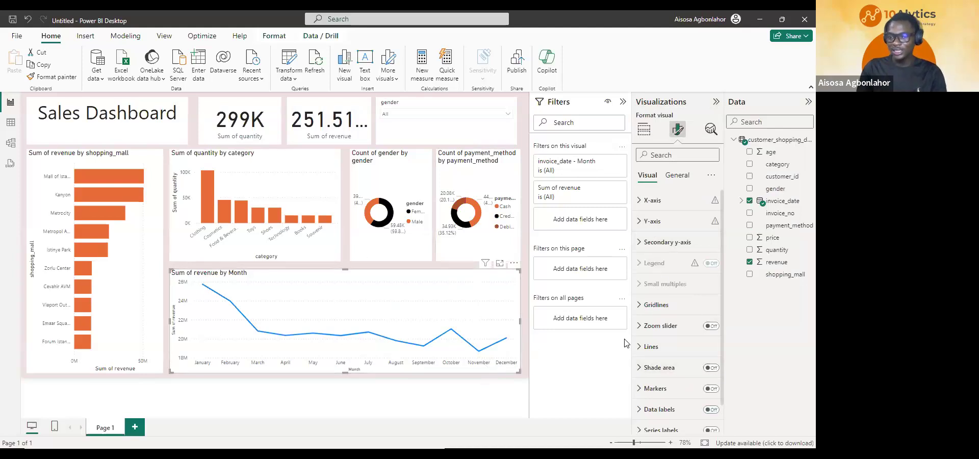
click(650, 349)
scroll(651, 332, down, 5)
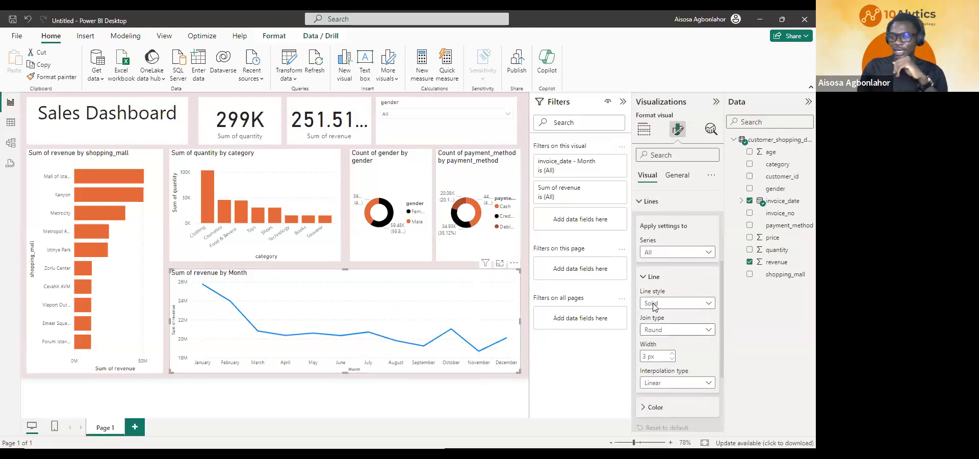
click(648, 301)
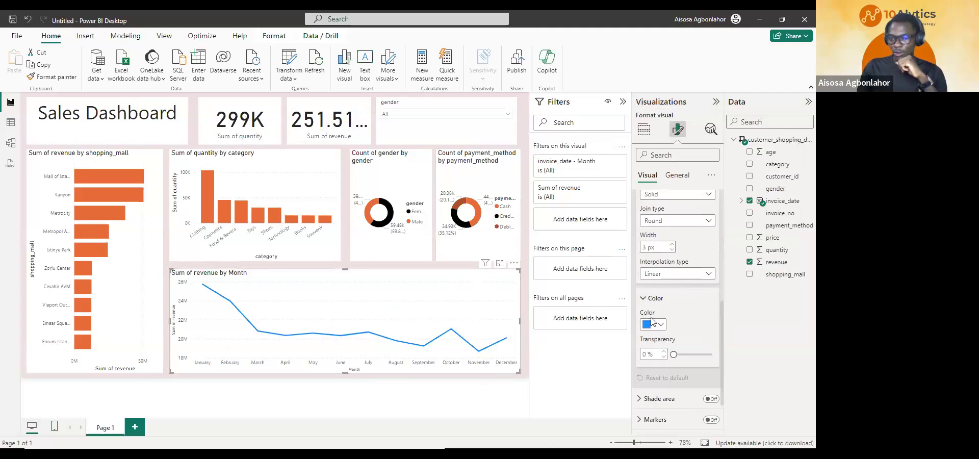
click(657, 327)
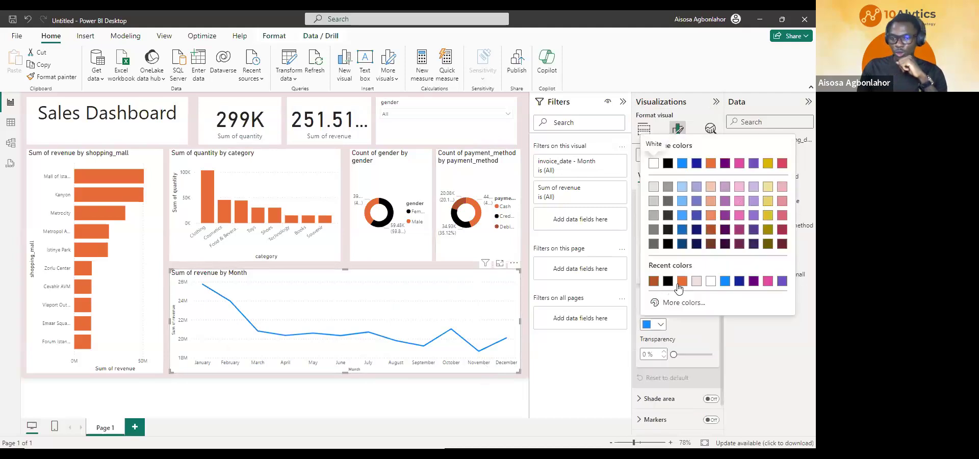
click(681, 282)
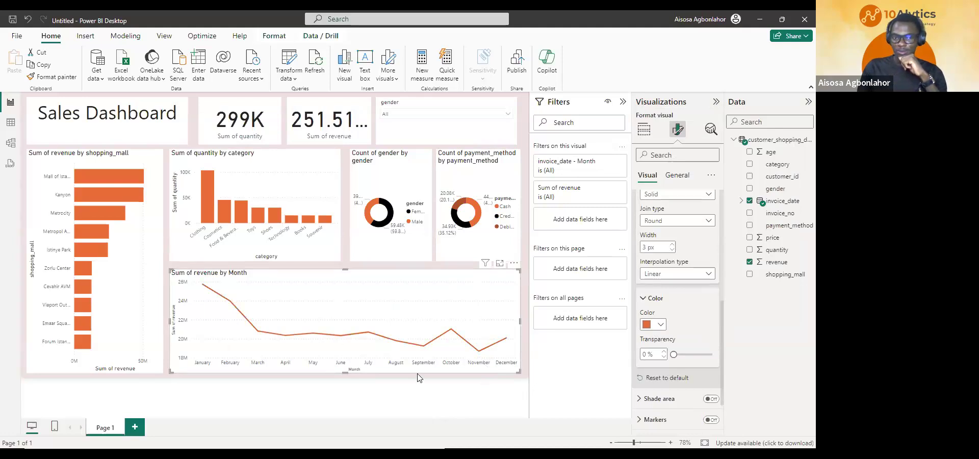
Turn off the gridlines in the shopping mall bar chart, the category column chart and the monthly revenue line chart.
click(162, 259)
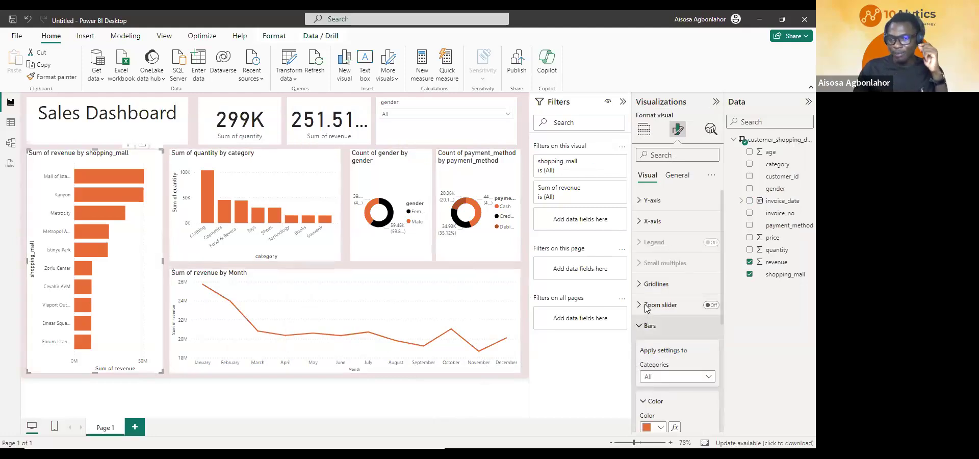
click(649, 326)
click(655, 284)
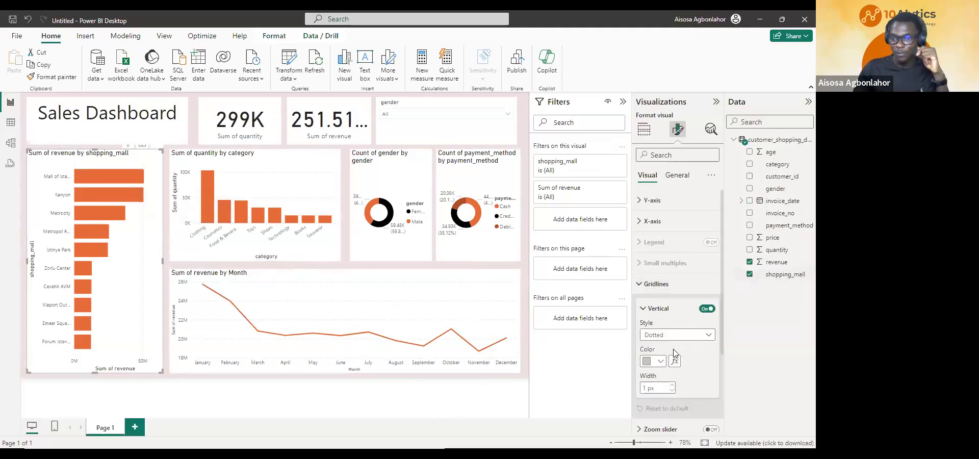
click(706, 312)
click(327, 249)
click(710, 309)
click(406, 281)
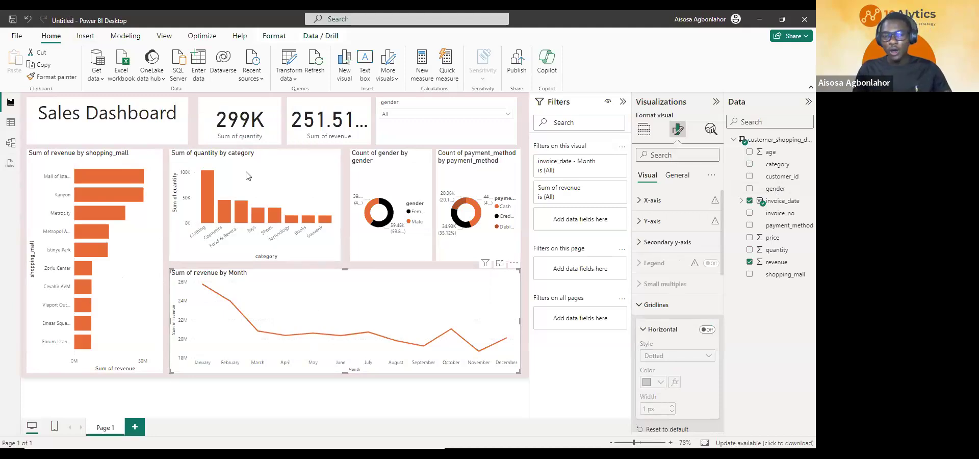
Give the revenue by shopping mall chart a visual border with 6 px rounded corners.
click(144, 156)
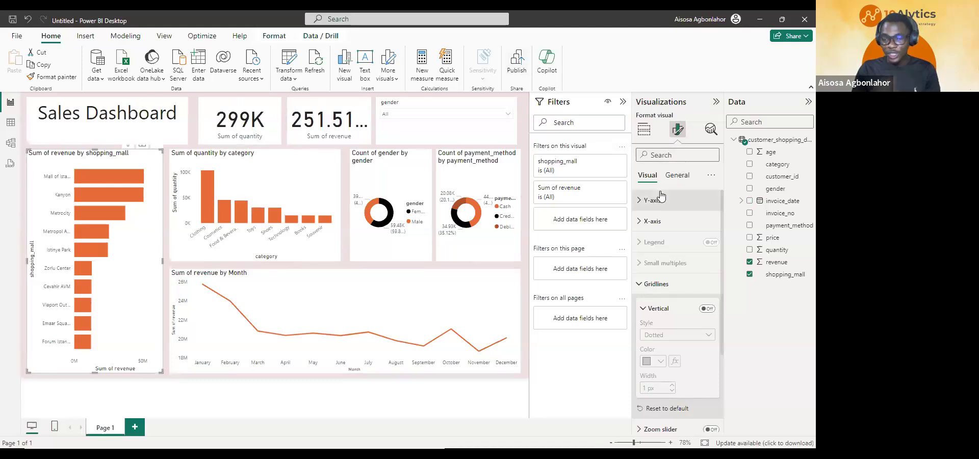
click(676, 179)
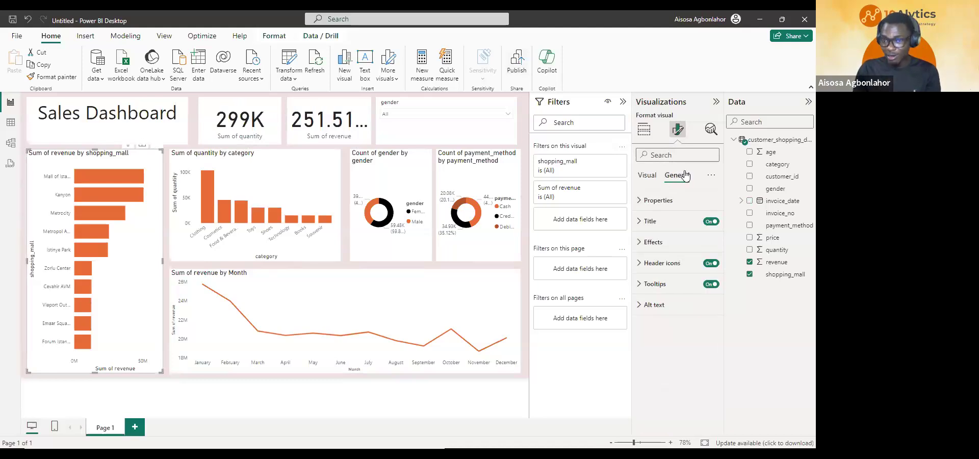
click(641, 244)
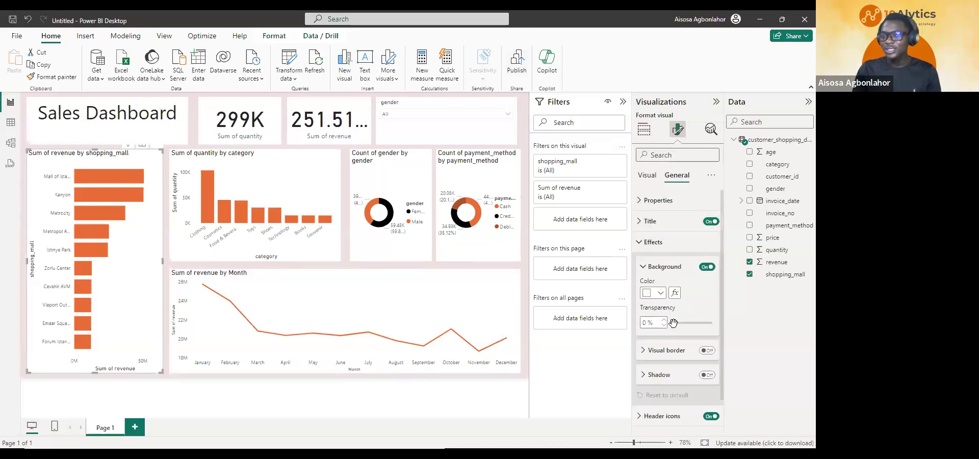
click(708, 351)
click(648, 355)
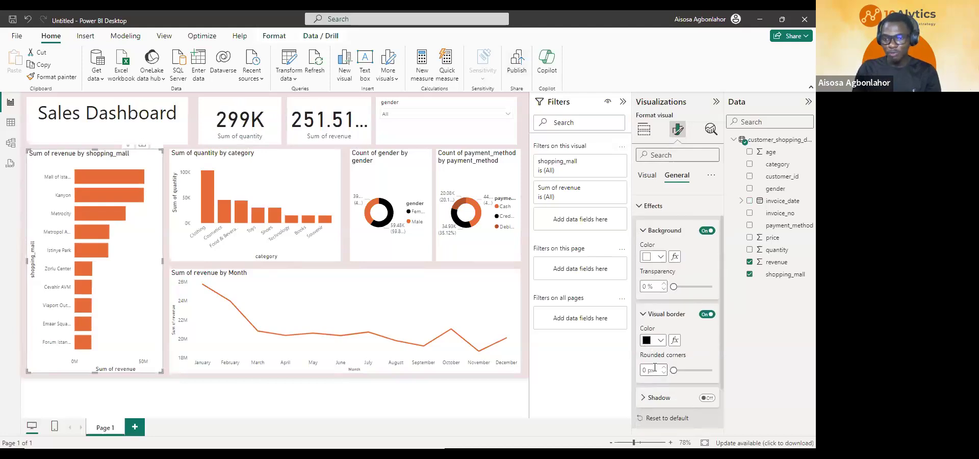
click(644, 368)
text(6)
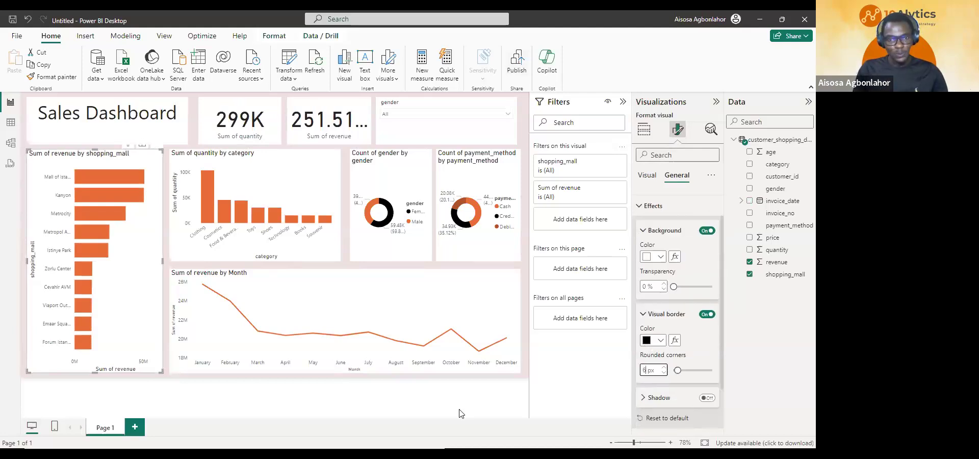
click(429, 398)
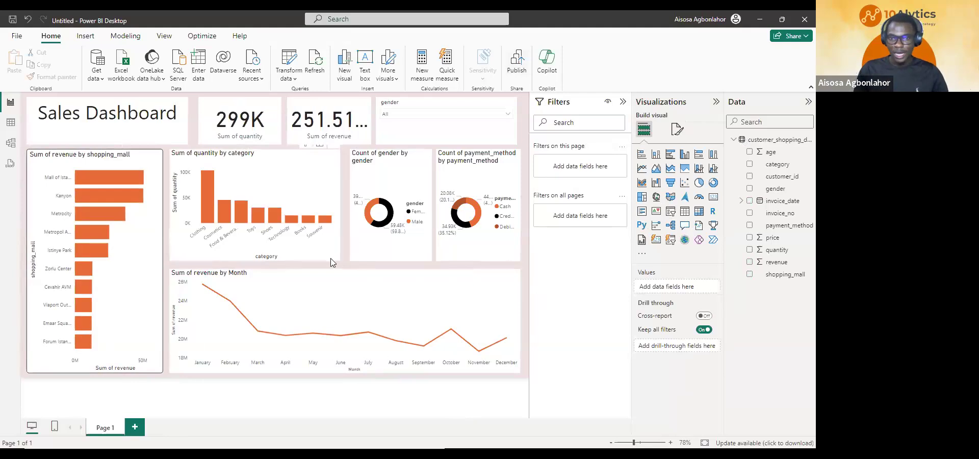
Give the quantity by category column chart a visual border with 6 px rounded corners.
click(678, 129)
click(681, 177)
click(663, 241)
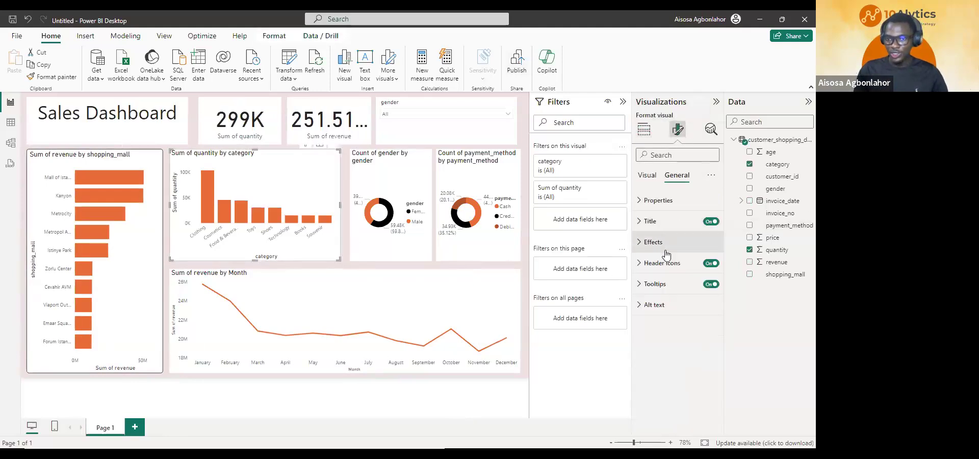
click(665, 266)
click(709, 352)
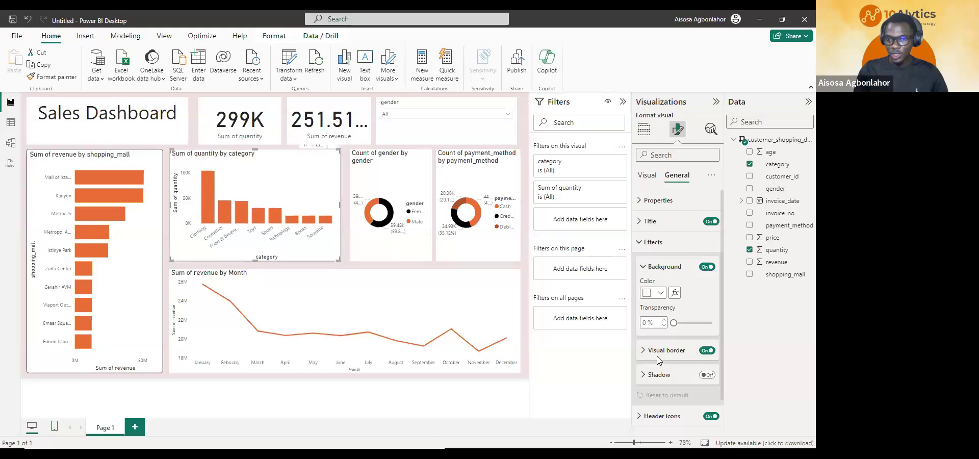
click(656, 351)
click(646, 405)
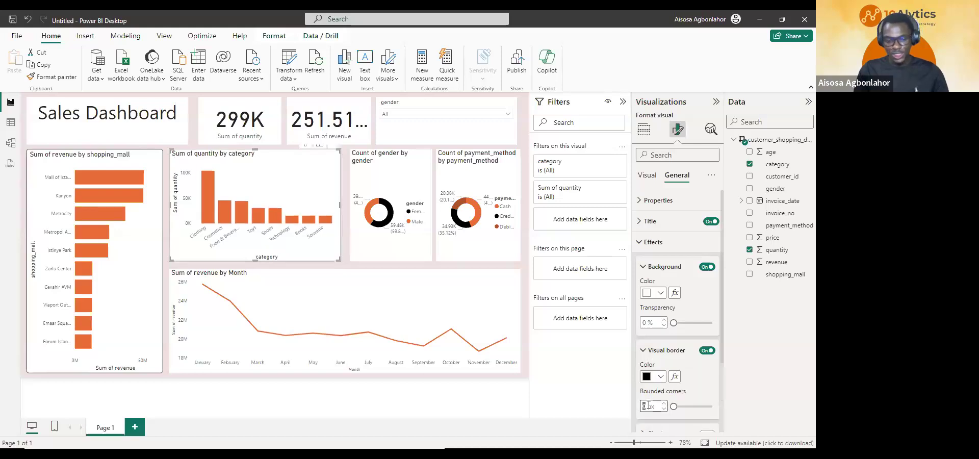
text(5)
Add visual borders with 6 px rounded corners to the gender and payment method donut charts.
click(419, 253)
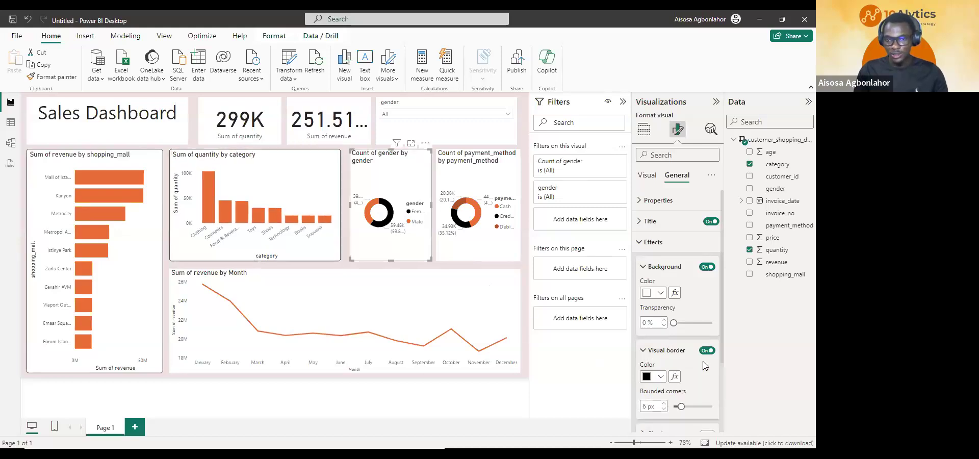
click(708, 351)
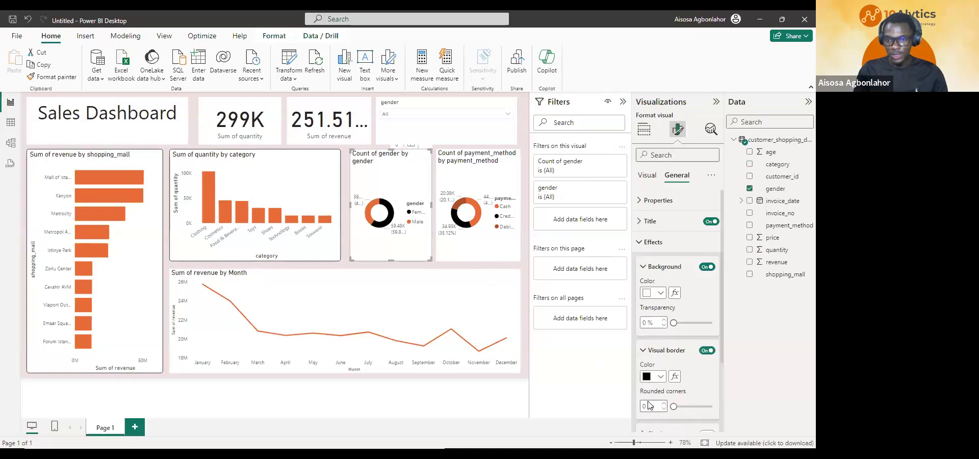
click(479, 227)
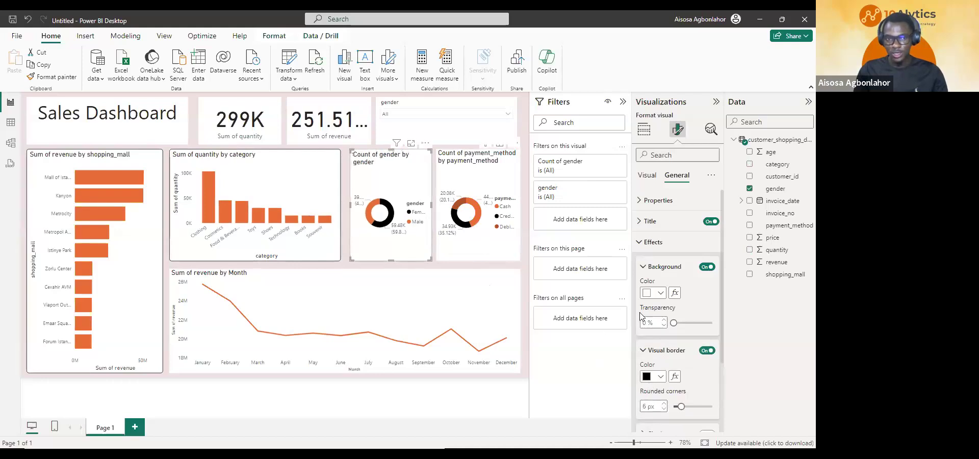
click(707, 351)
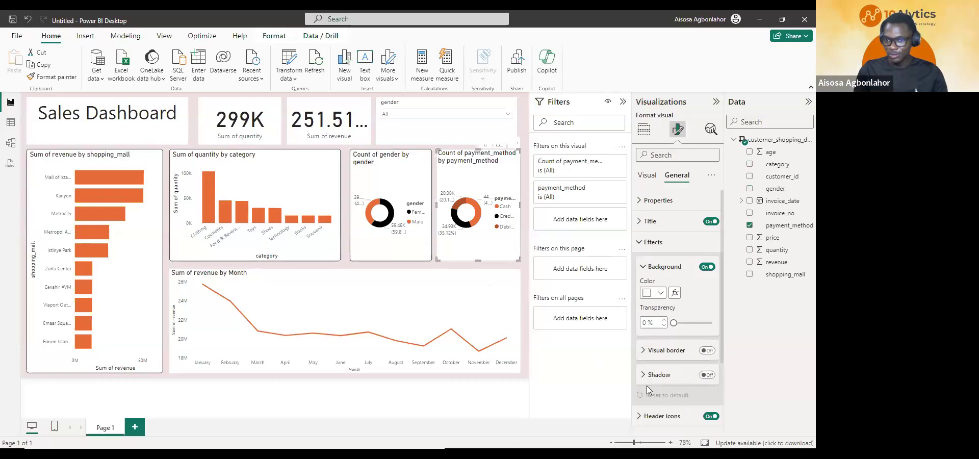
click(707, 351)
click(706, 351)
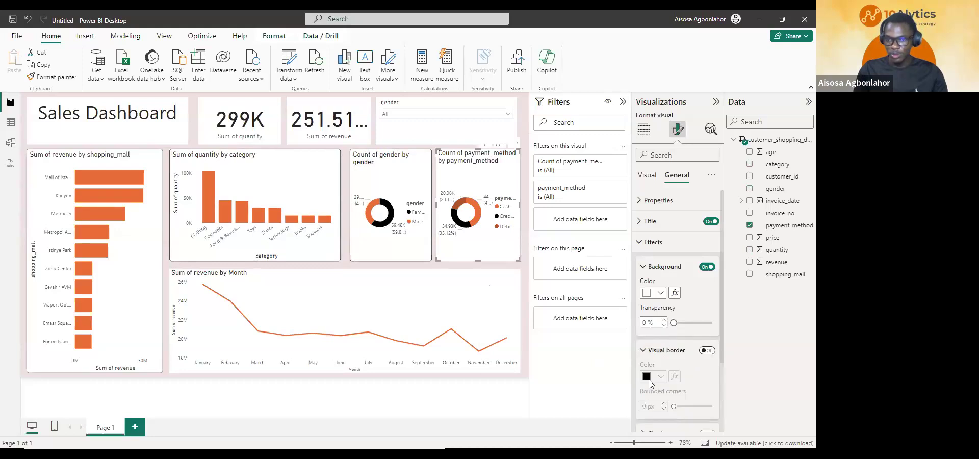
Give the revenue by month line chart a visual border with 6 px rounded corners.
click(262, 284)
click(707, 350)
click(657, 406)
text(6)
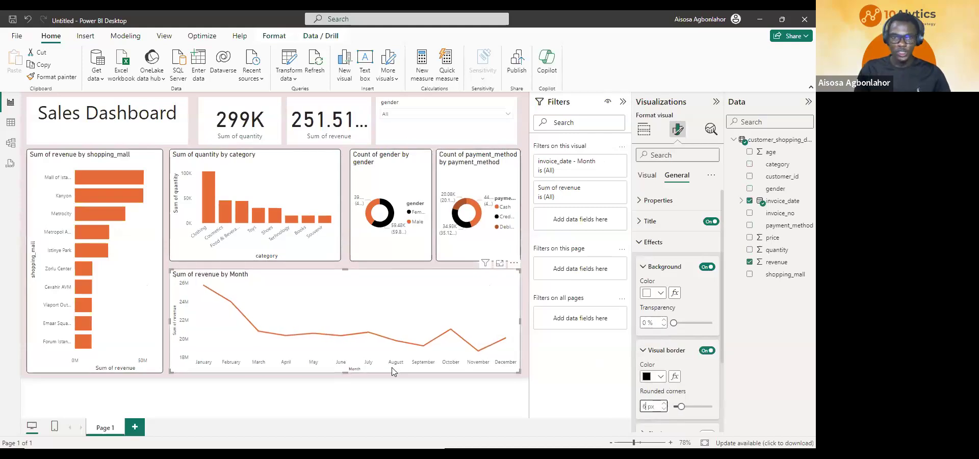
click(397, 389)
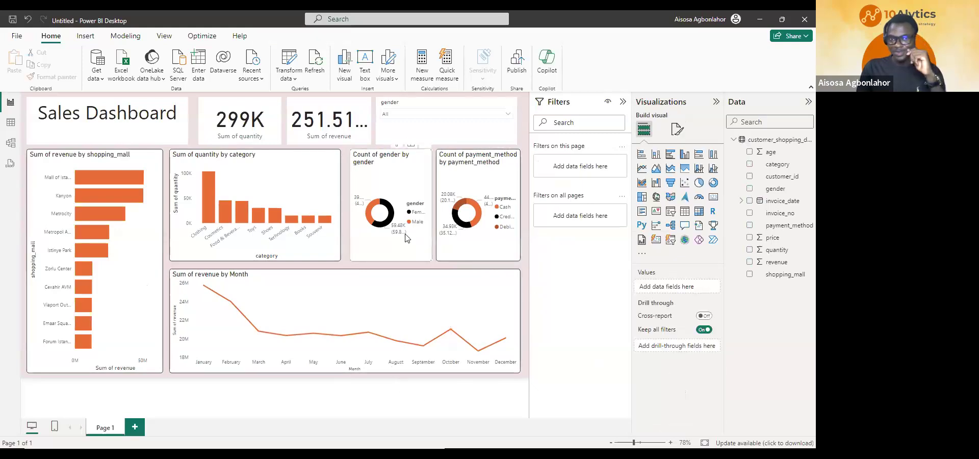
Shift the gender donut slightly towards the category chart and widen it to even out the gaps between the neighbouring visuals.
drag(396, 250, 397, 258)
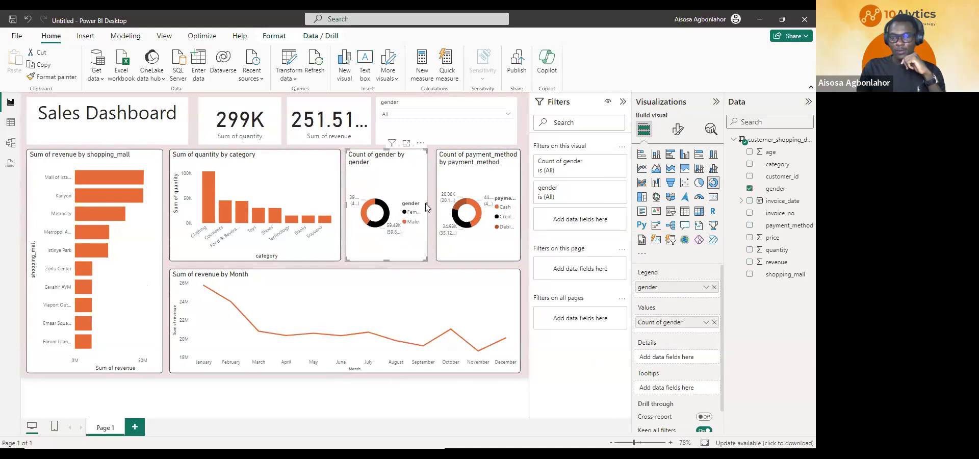
drag(430, 205, 432, 205)
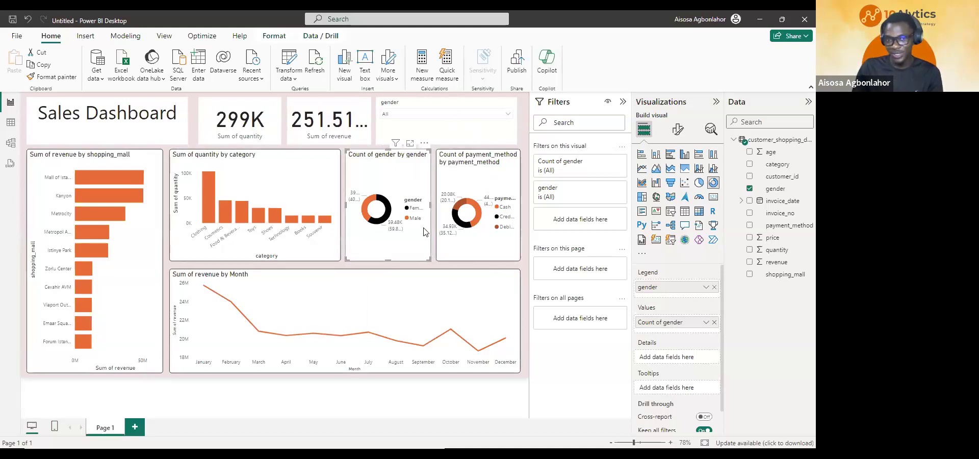
Change the title of the payment method donut chart to "Preferred Payment Method".
click(457, 164)
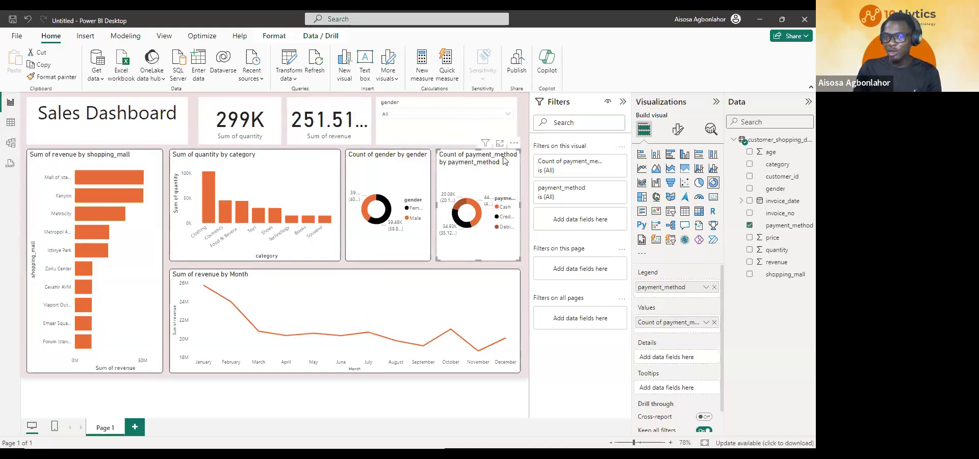
click(677, 129)
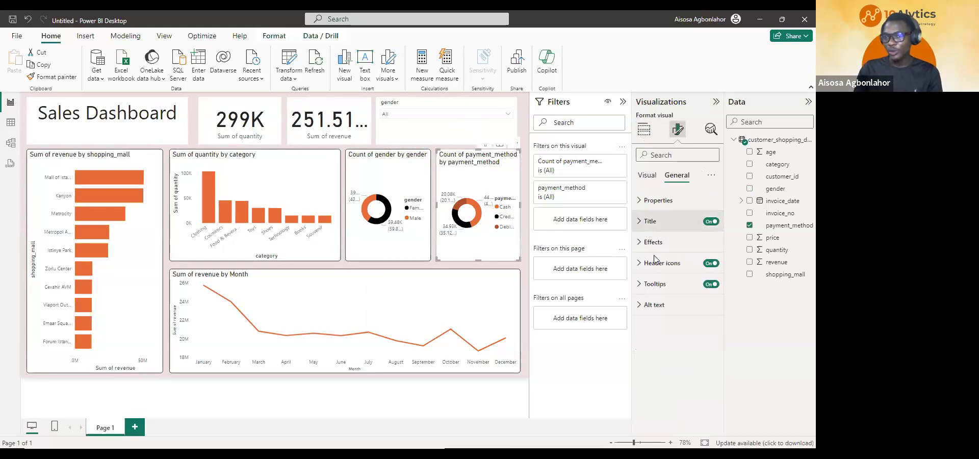
click(646, 223)
key(ctrl+a)
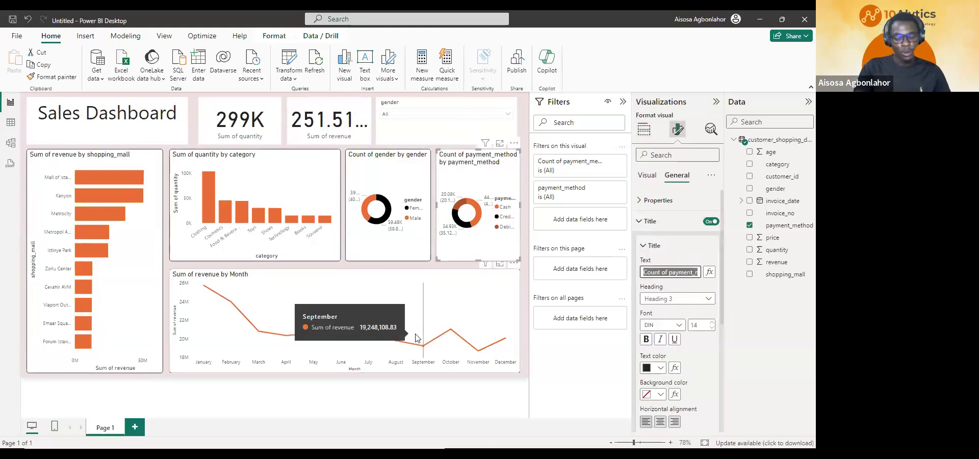
text(Pref)
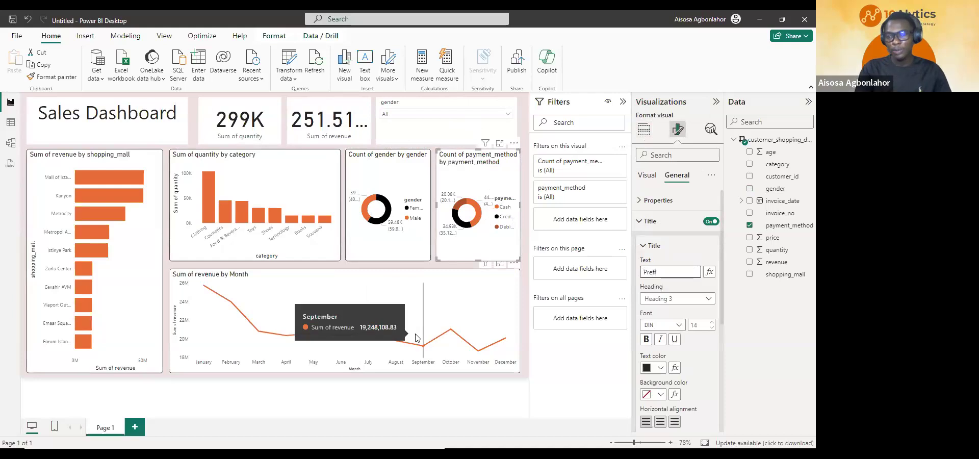
text(erred )
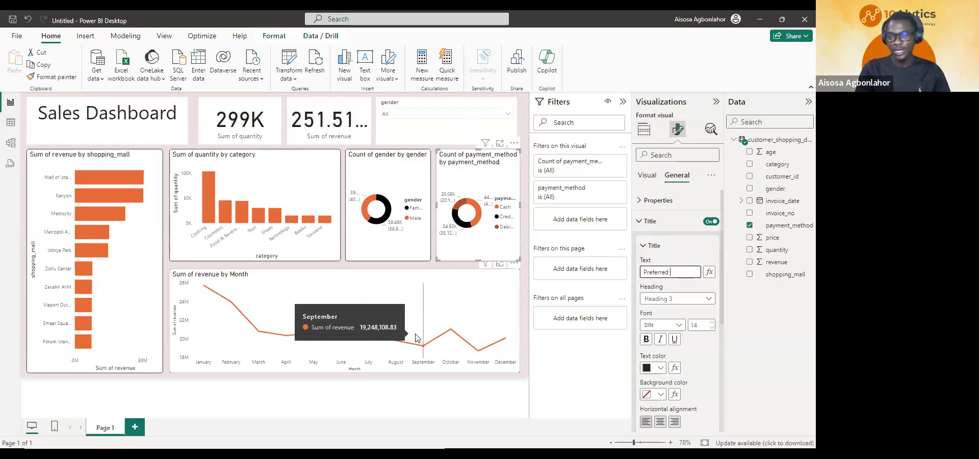
text(Pa)
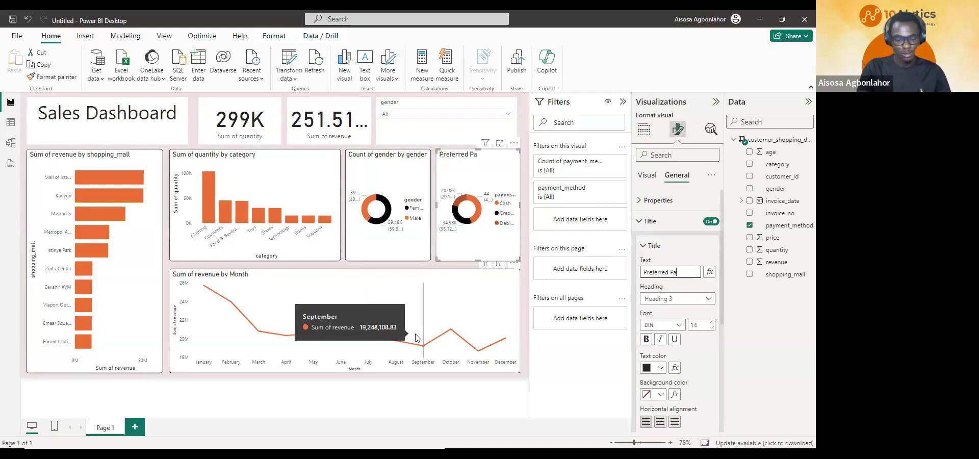
text(yment Method)
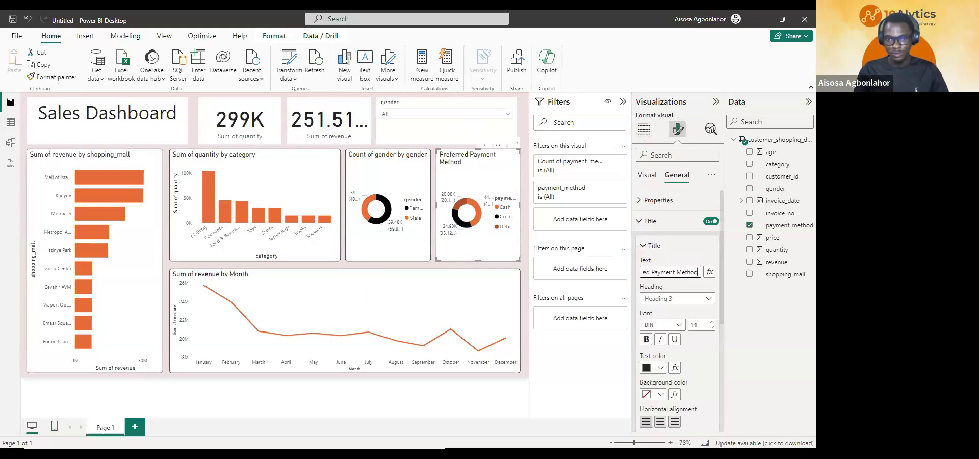
Change the title of the gender donut chart to "Gender Distribution".
click(385, 159)
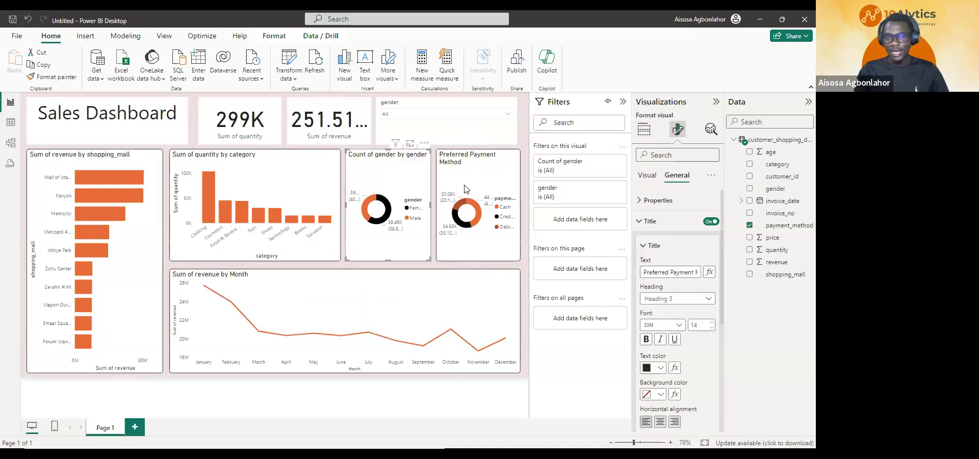
click(681, 274)
key(ctrl+a)
text(G)
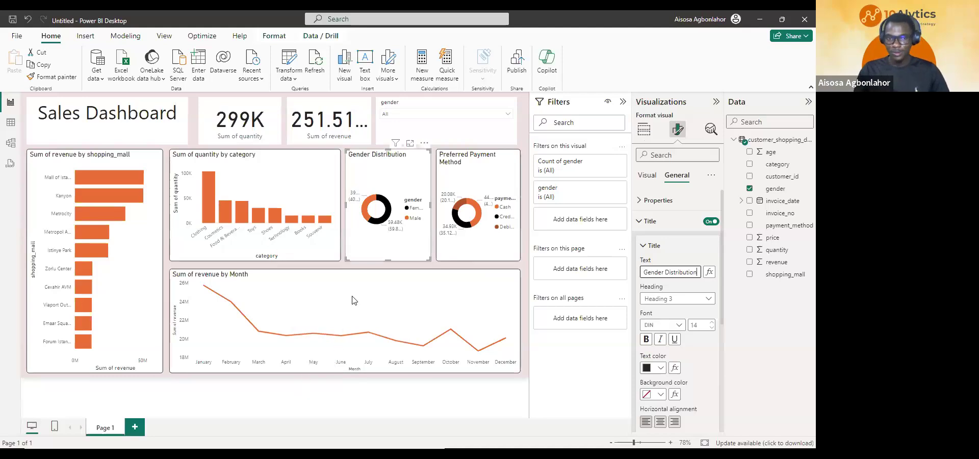
click(167, 341)
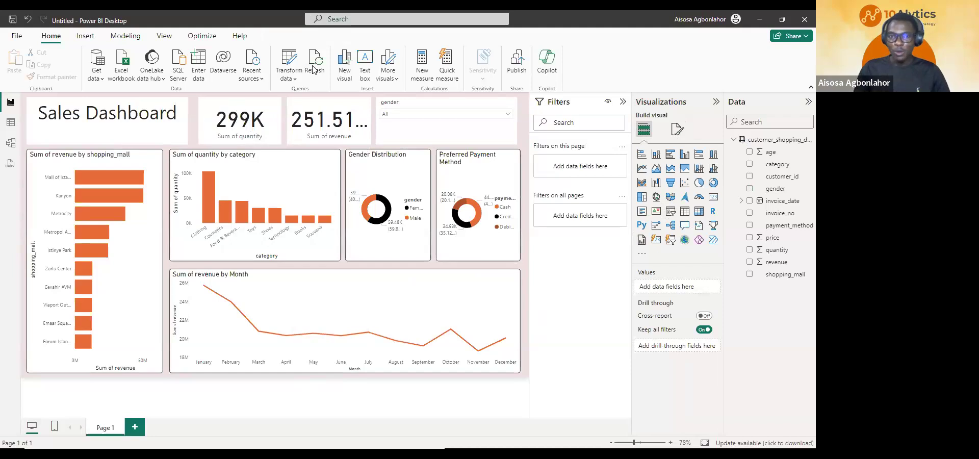
Give the Sum of quantity card a visual border with 6 px rounded corners.
click(244, 123)
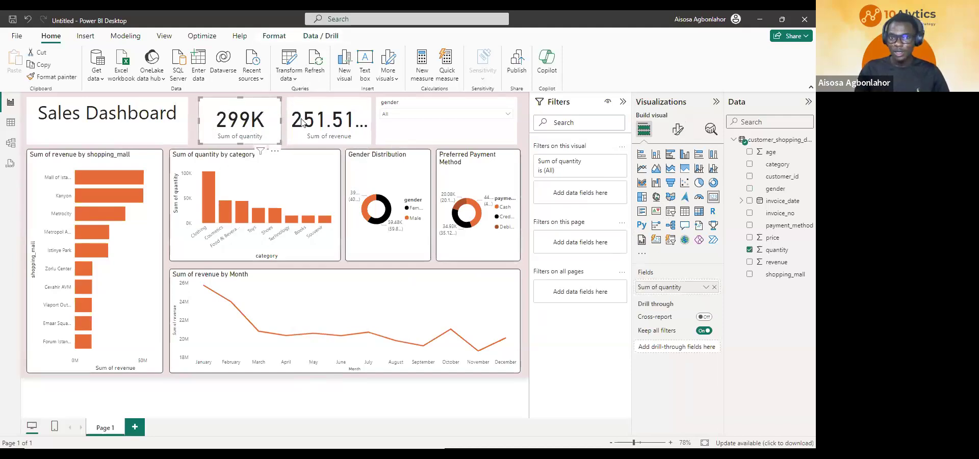
click(682, 134)
click(678, 180)
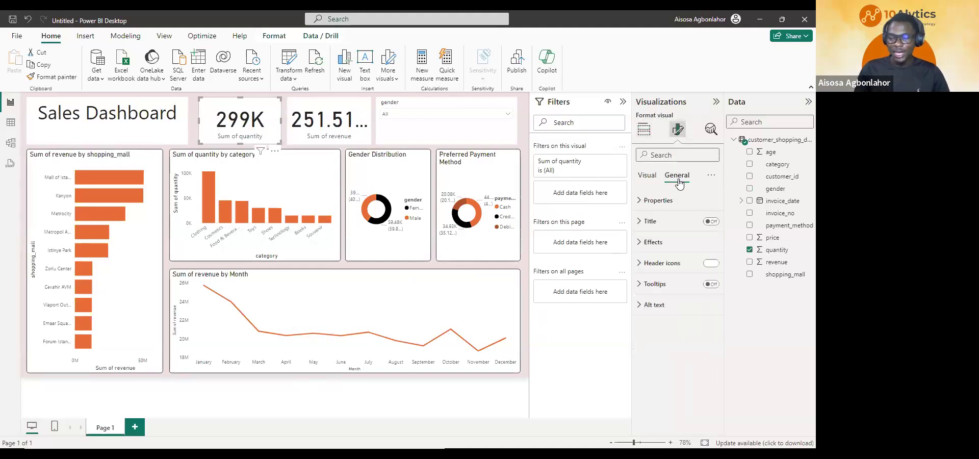
click(651, 243)
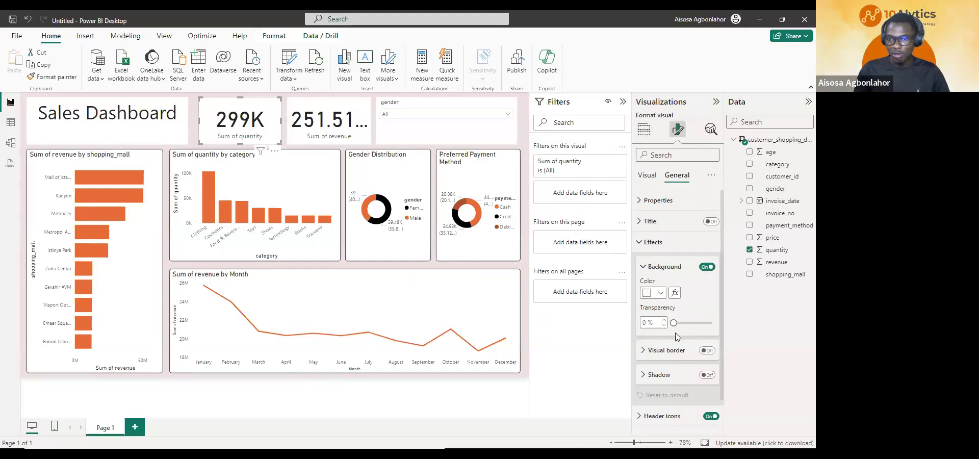
click(707, 351)
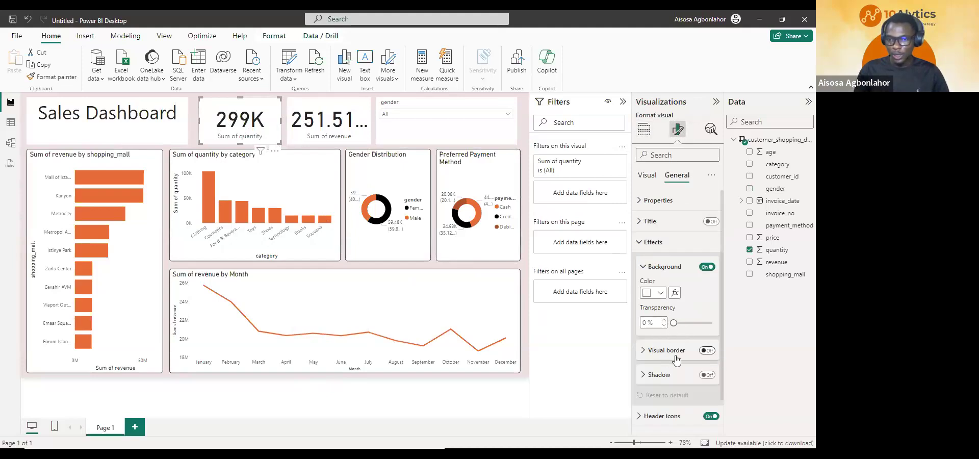
click(645, 406)
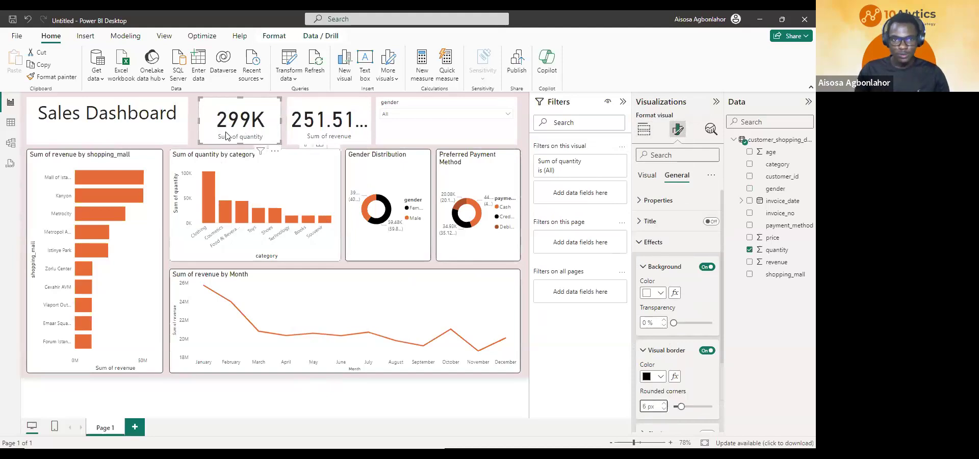
Resize the Sum of quantity card to be wider and shorter, and set its callout value font size to 30.
drag(199, 98, 221, 118)
click(649, 176)
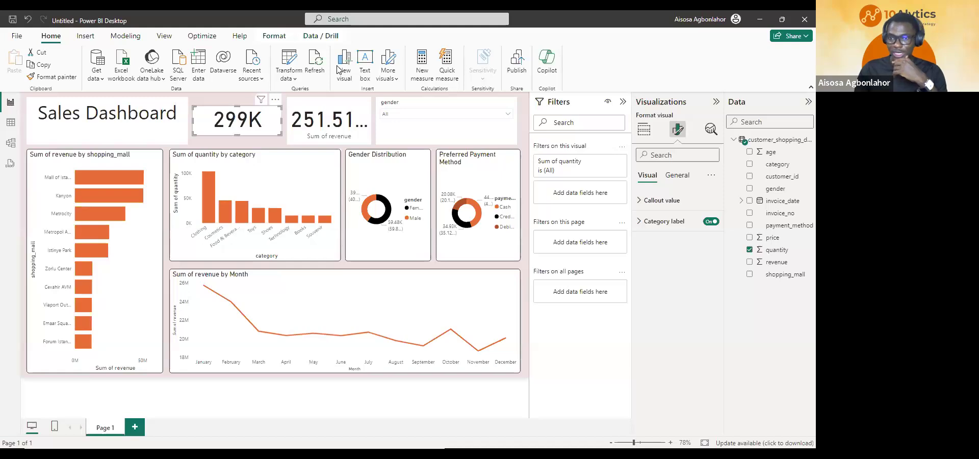
click(662, 201)
double_click(694, 235)
text(30)
key(Return)
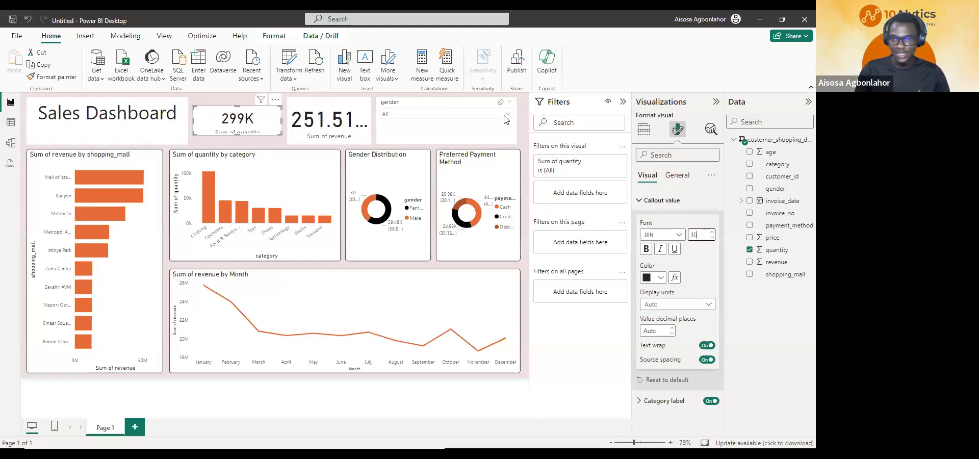
drag(236, 136, 253, 122)
Shrink the Sum of revenue card to the quantity card's height and reduce its callout value font to match.
click(291, 111)
drag(288, 98, 289, 103)
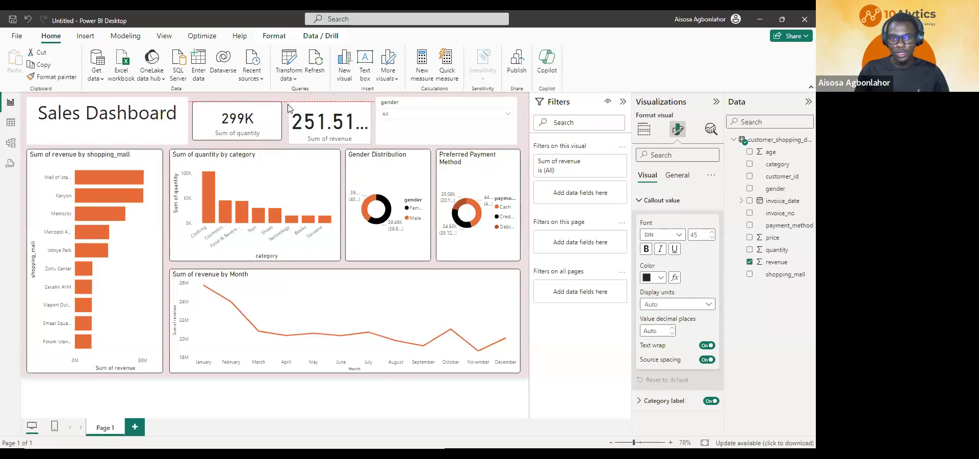
drag(288, 141, 289, 139)
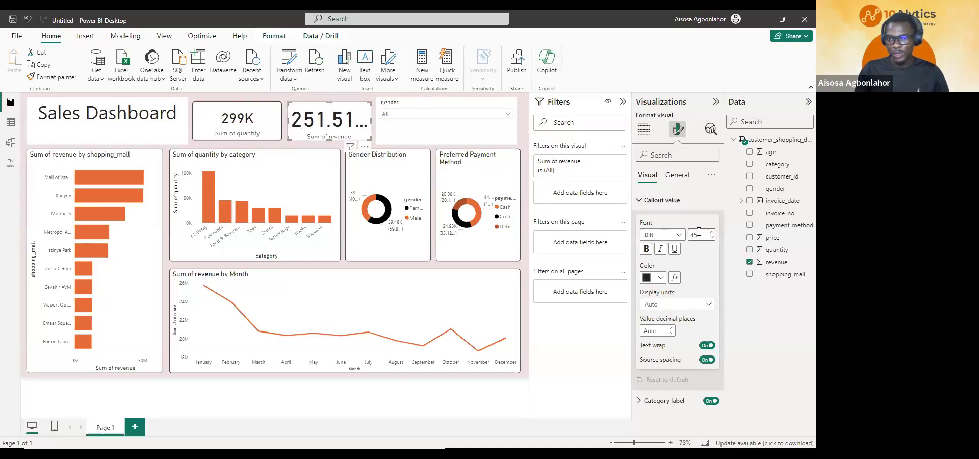
Give the Sum of revenue card a visual border with 6 px rounded corners.
click(678, 175)
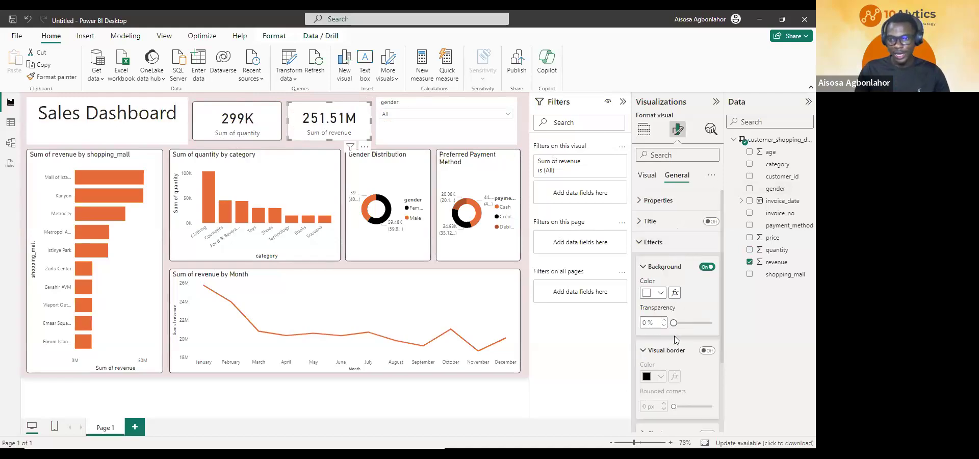
click(708, 351)
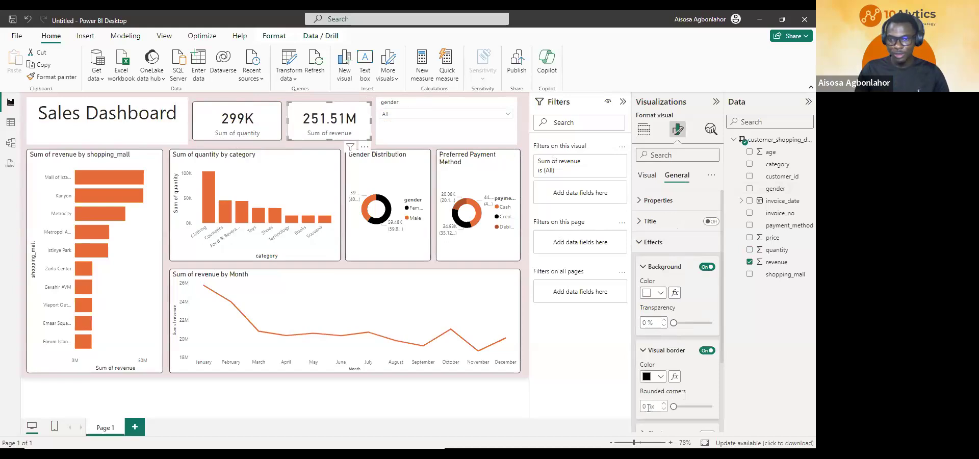
click(646, 408)
text(6)
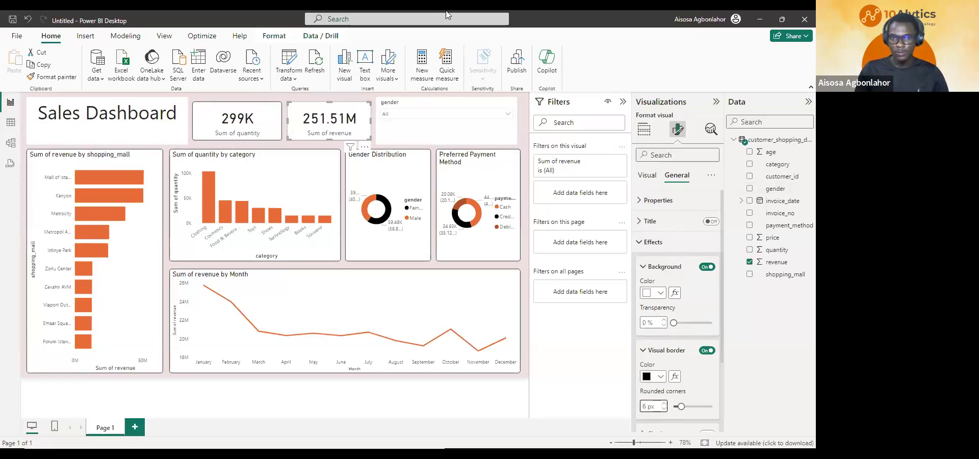
click(351, 101)
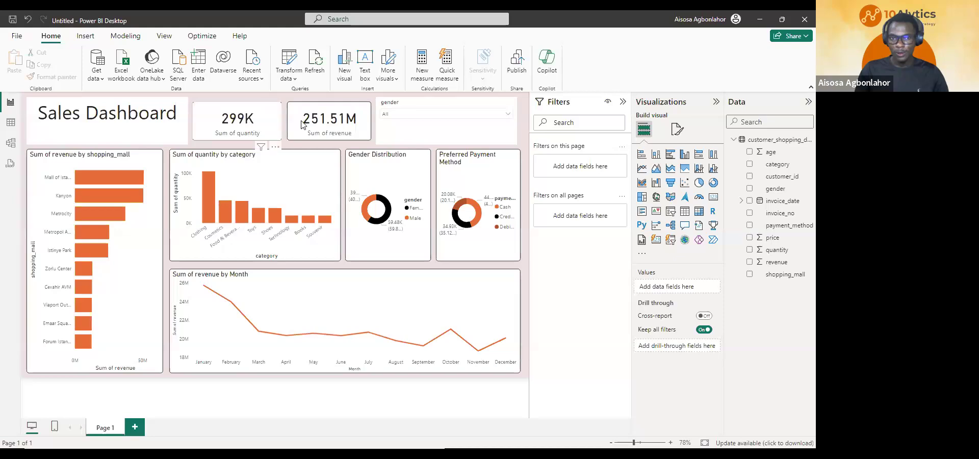
Shrink the gender slicer from its upper and lower edges to line up with the height of the two cards.
click(479, 117)
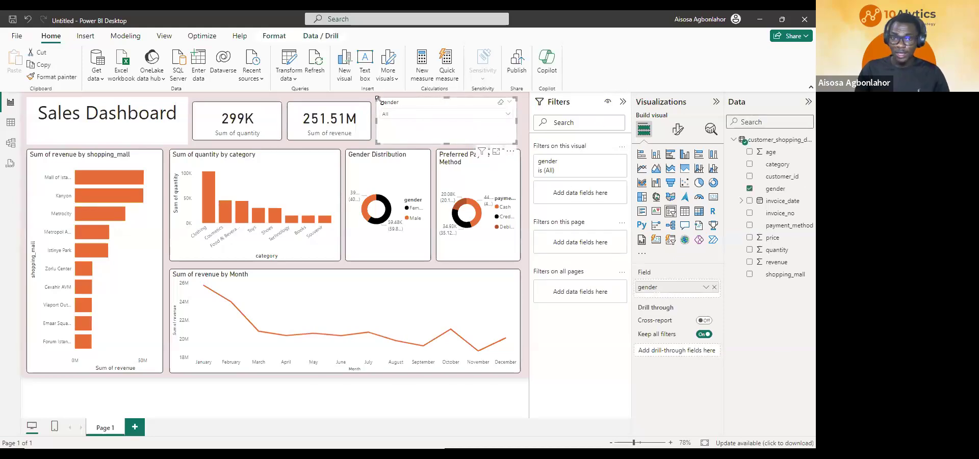
drag(378, 101, 378, 105)
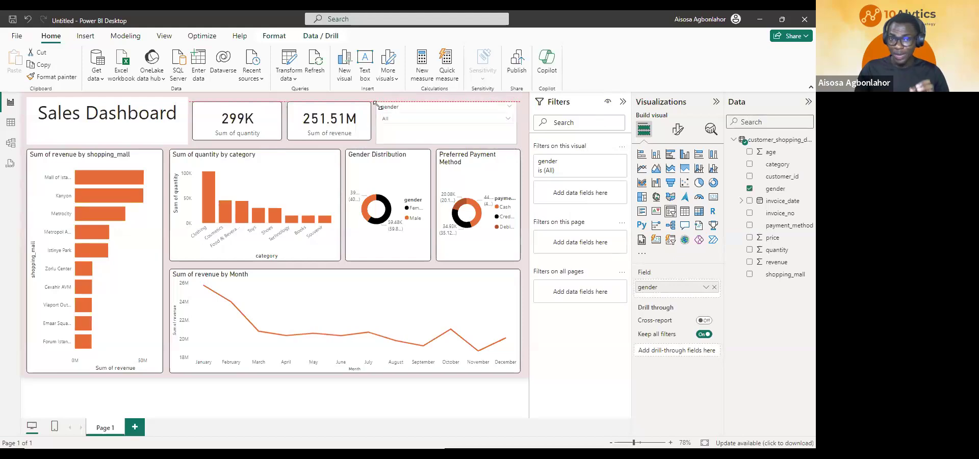
drag(378, 141, 376, 136)
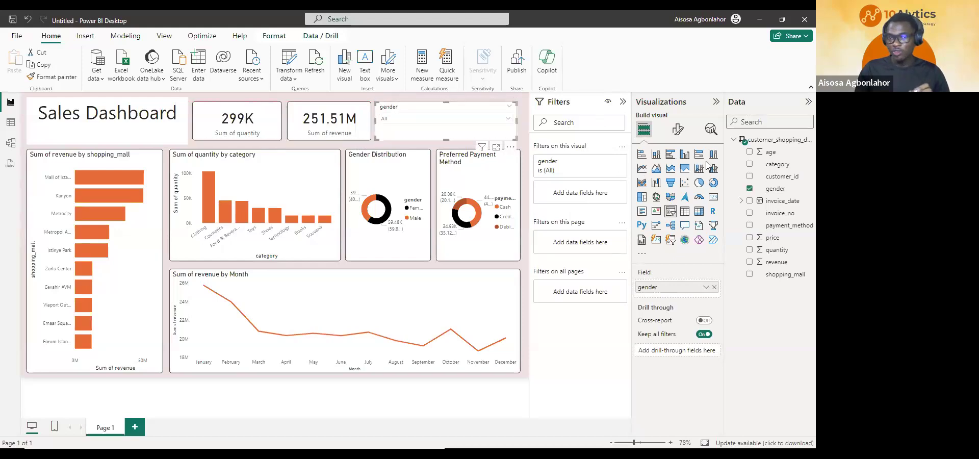
Give the gender slicer a visual border with 6 px rounded corners.
click(675, 134)
click(677, 175)
click(647, 243)
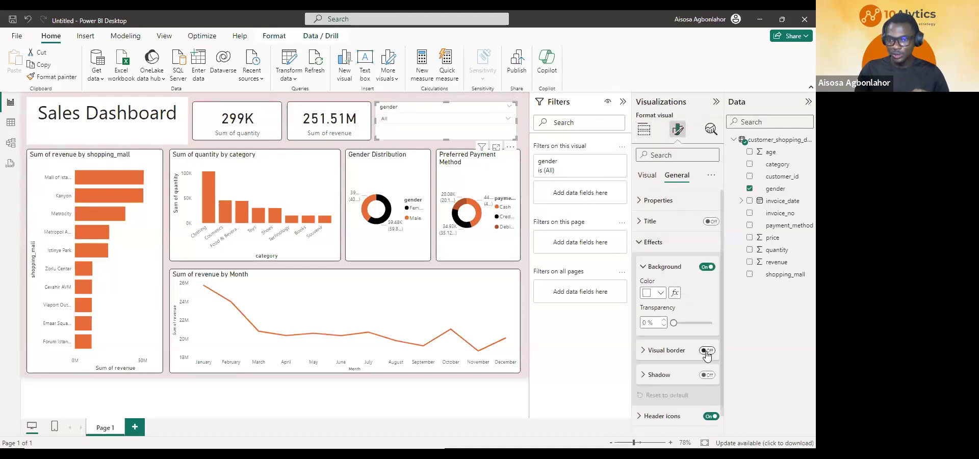
click(707, 350)
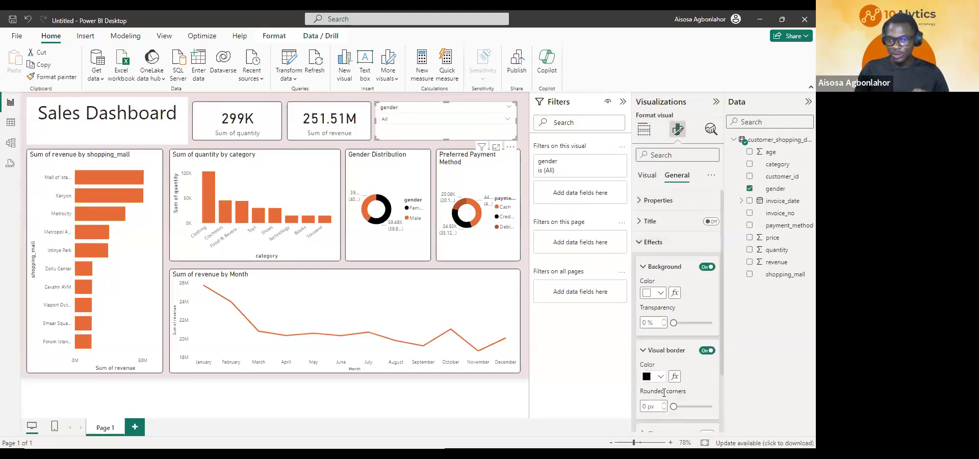
click(644, 406)
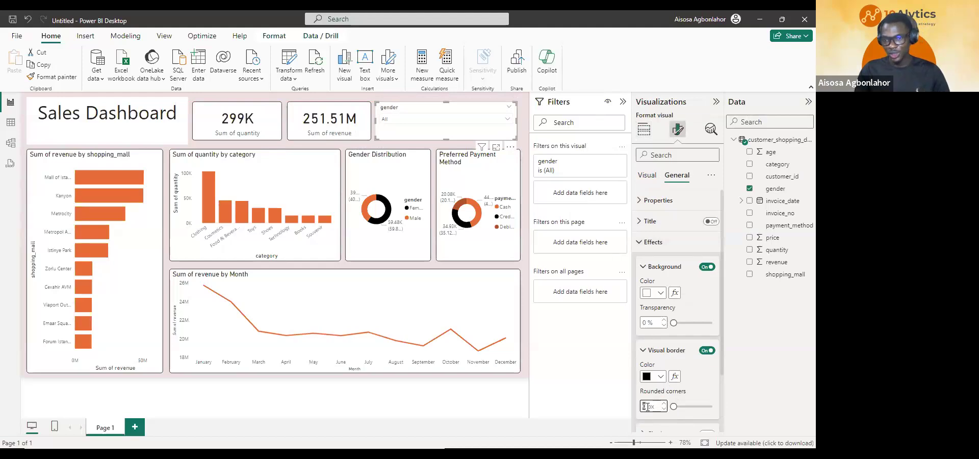
text(6)
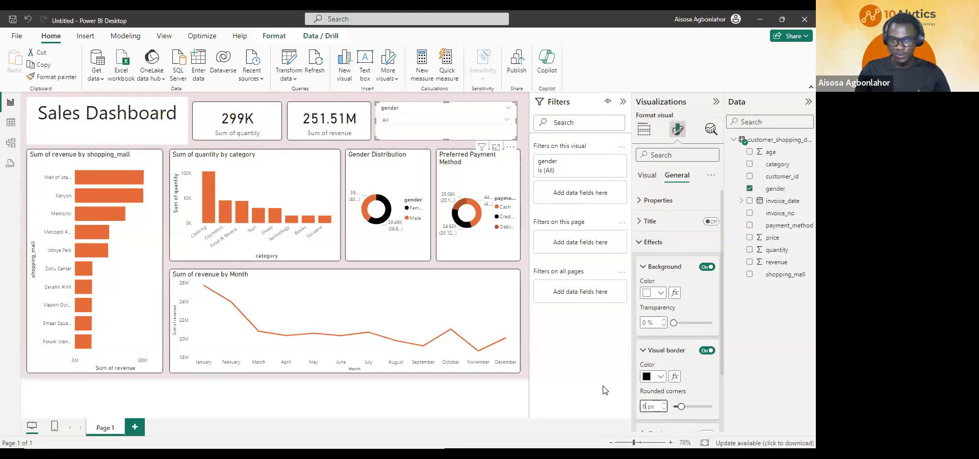
Set the gender slicer's background color to the dashboard's orange.
click(653, 178)
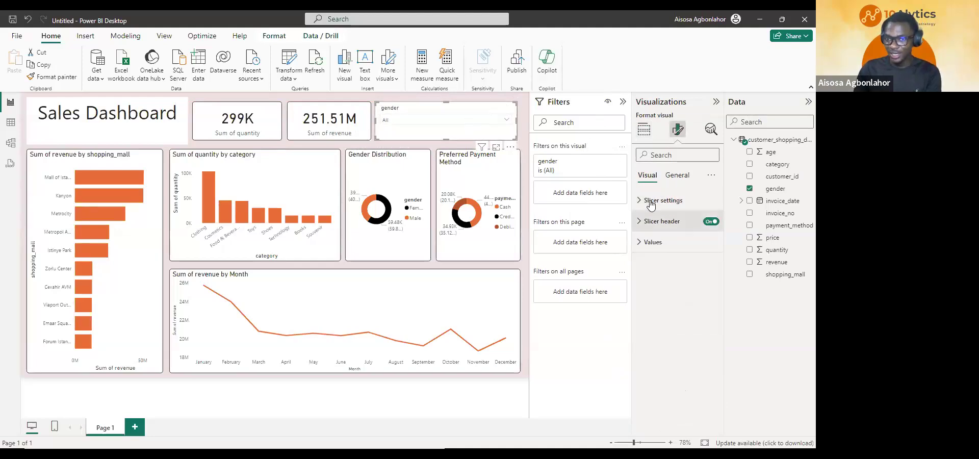
click(641, 201)
click(677, 175)
click(663, 242)
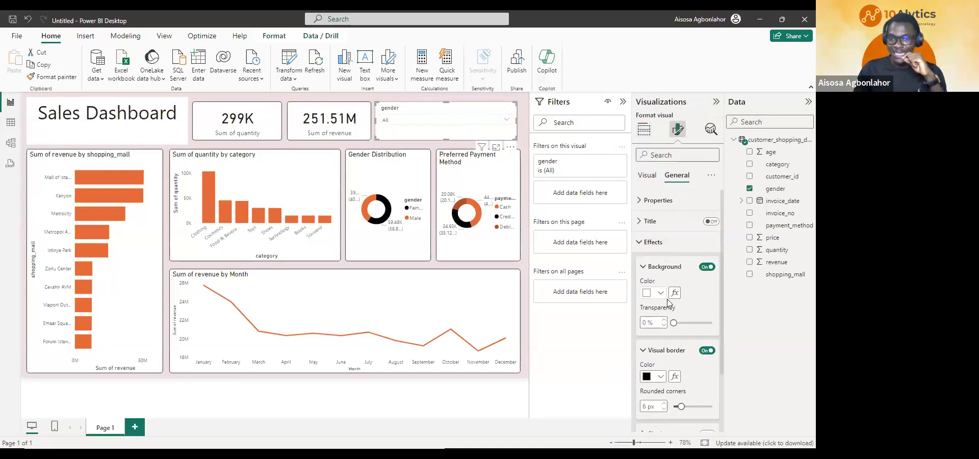
click(661, 292)
click(653, 249)
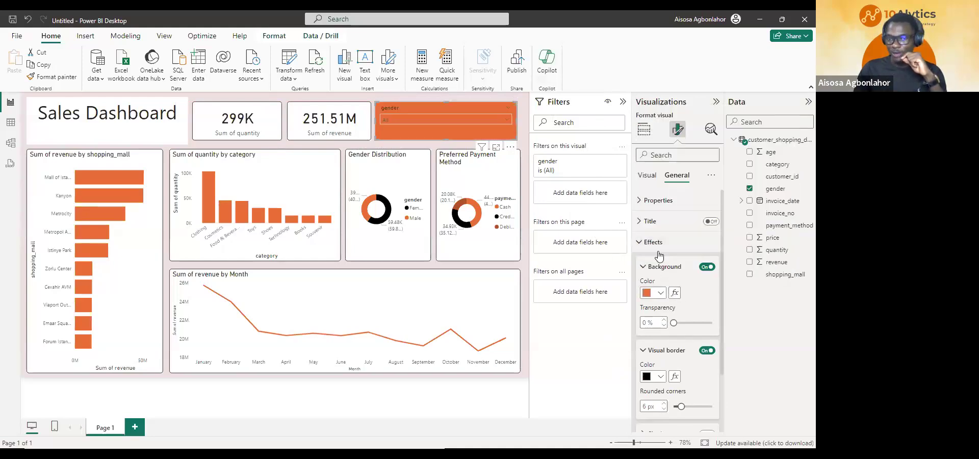
Set the gender slicer's values to white text at font size 14.
click(658, 176)
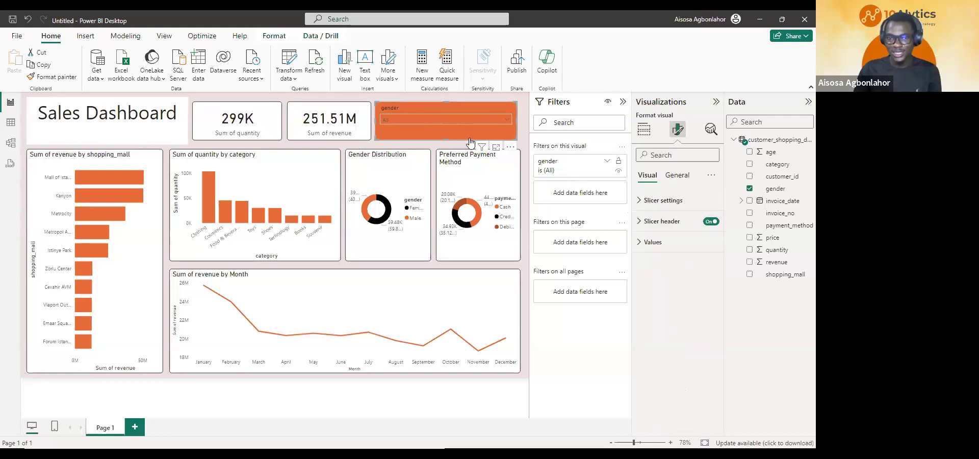
click(647, 243)
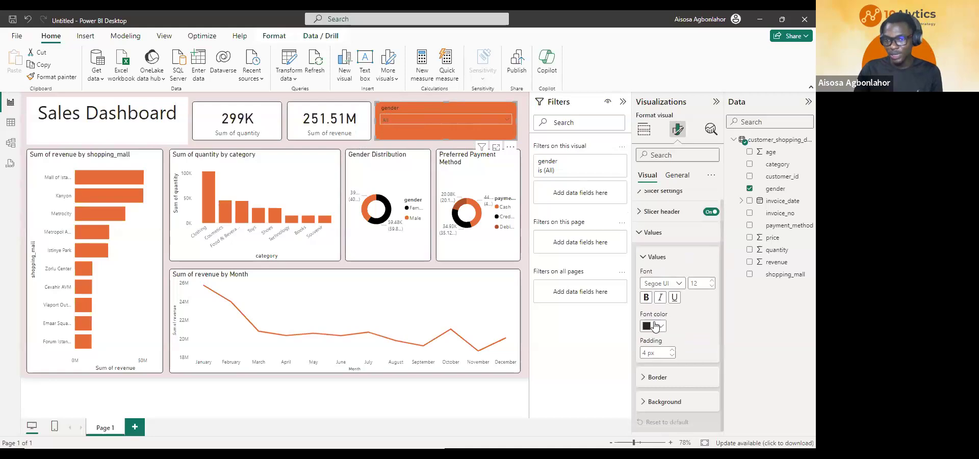
click(660, 326)
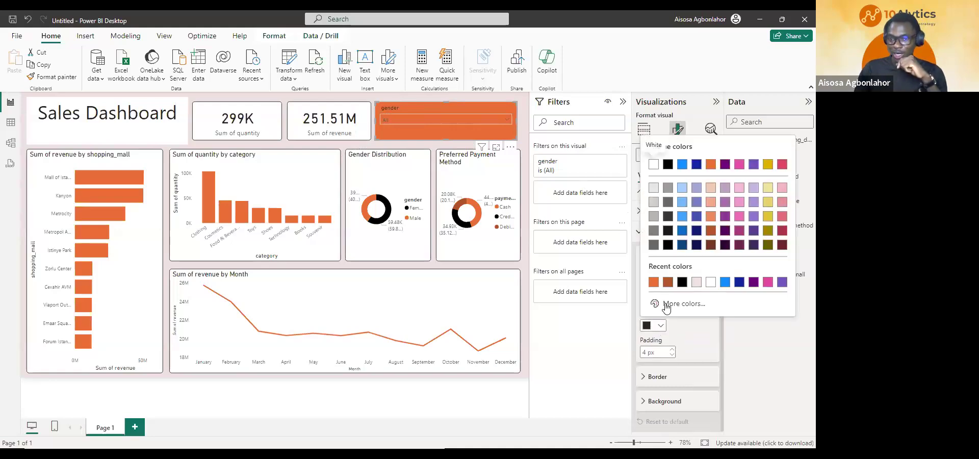
click(711, 283)
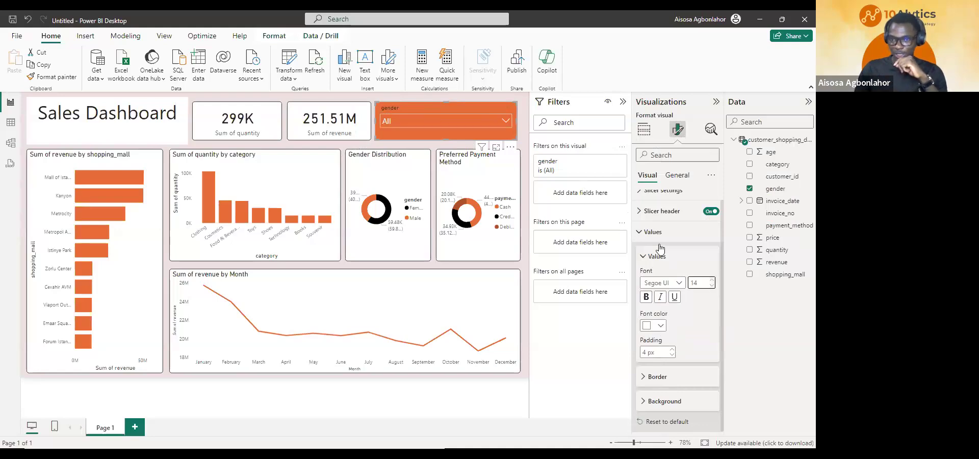
Set the gender slicer's header text to white at font size 14.
click(645, 213)
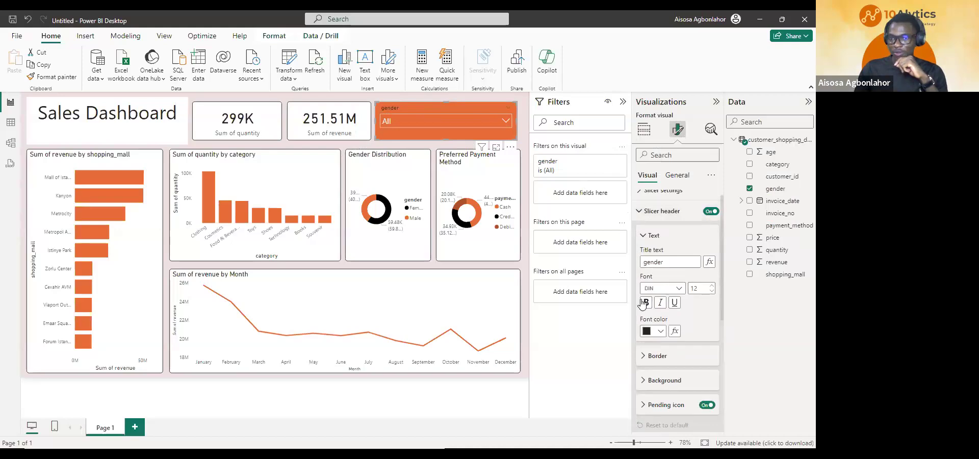
click(655, 330)
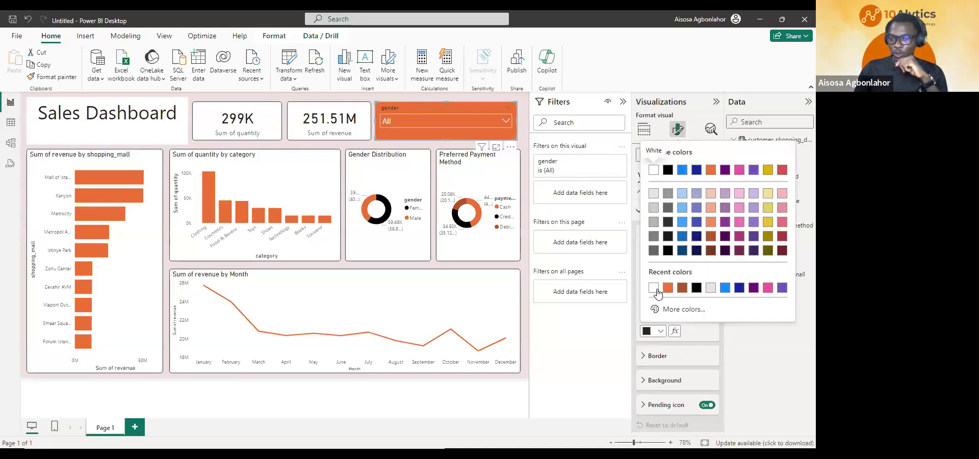
click(654, 287)
click(713, 286)
click(712, 286)
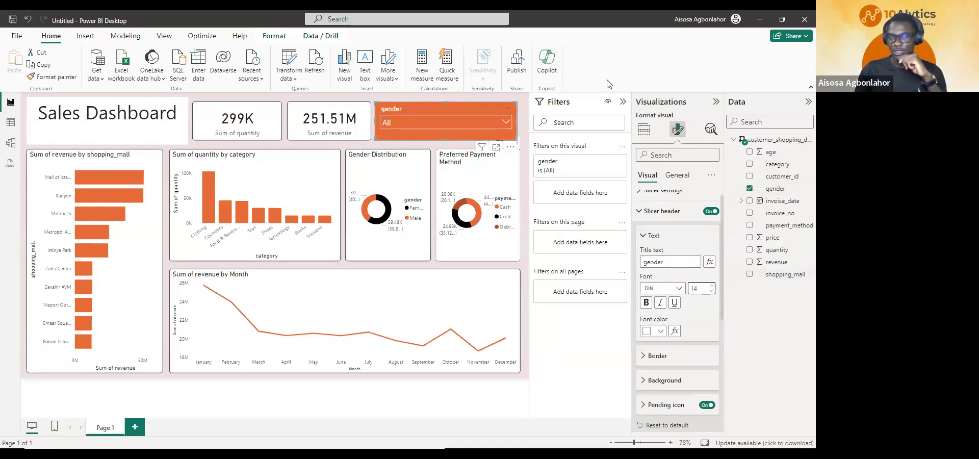
click(520, 113)
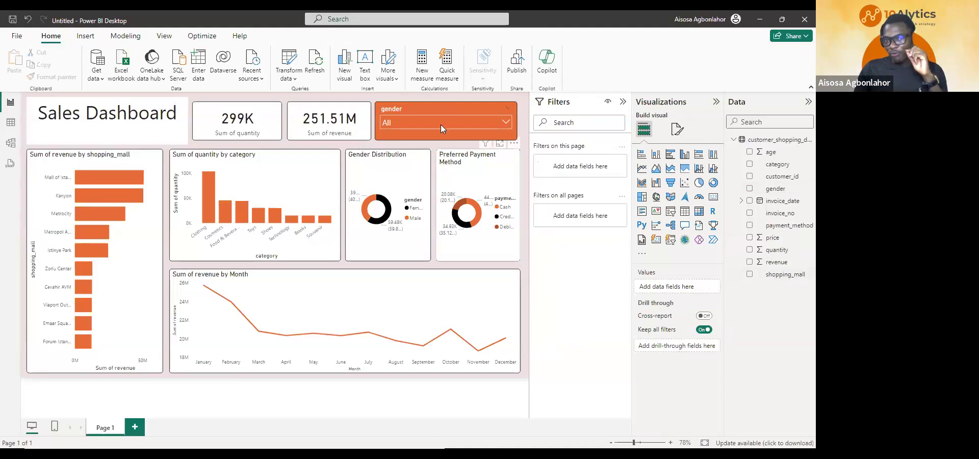
Change the gender slicer's visual border color to white.
click(440, 110)
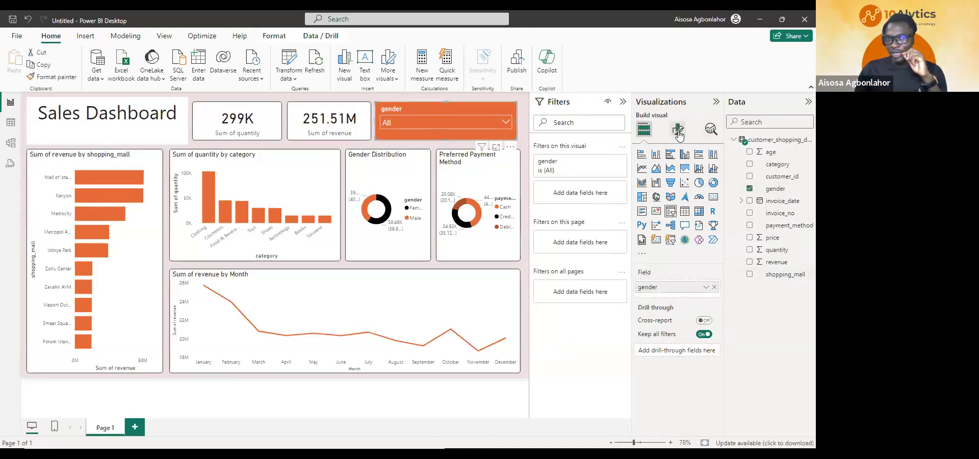
click(678, 130)
click(677, 175)
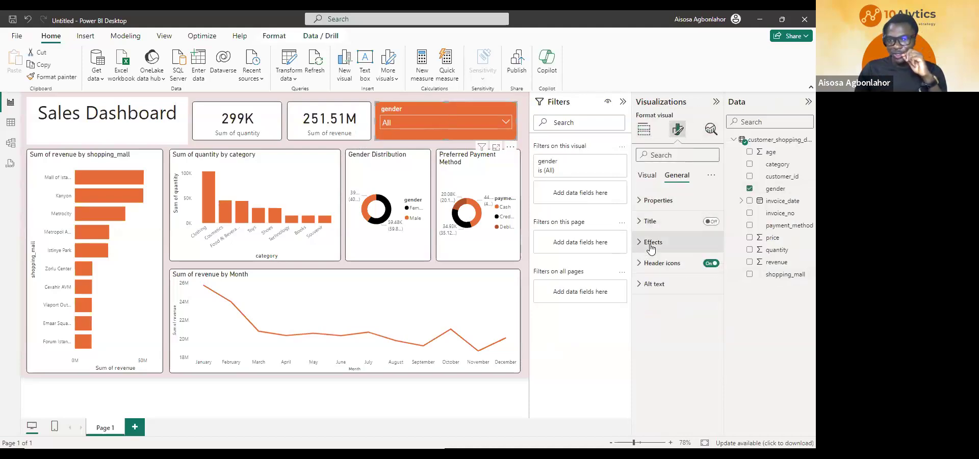
click(654, 243)
click(663, 350)
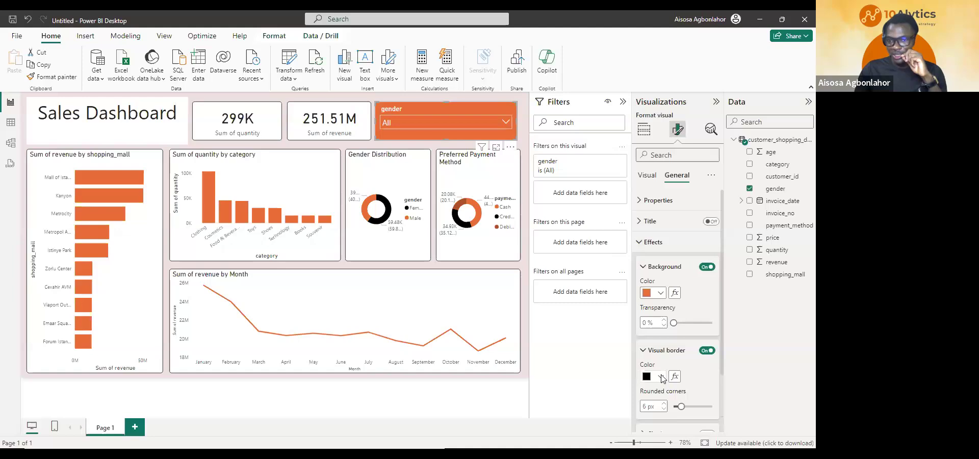
click(658, 376)
click(558, 348)
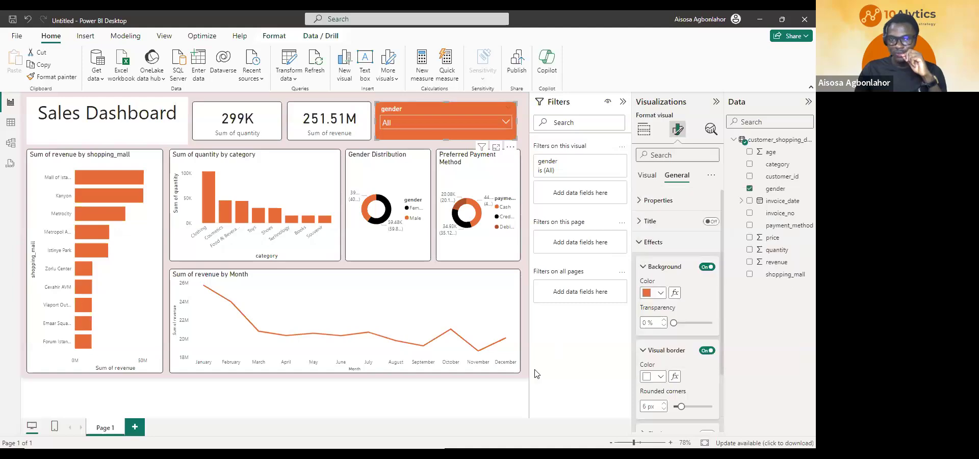
click(519, 385)
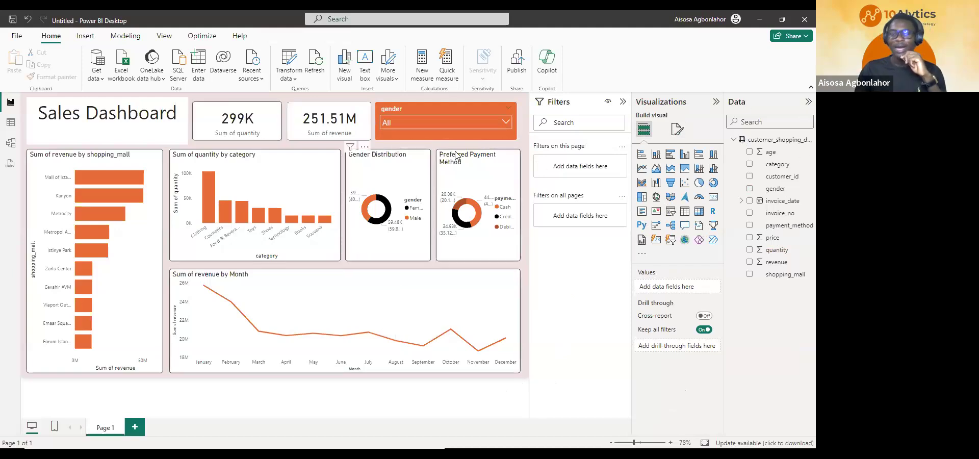
Set the Sum of quantity card's background color to the dashboard's orange.
click(330, 122)
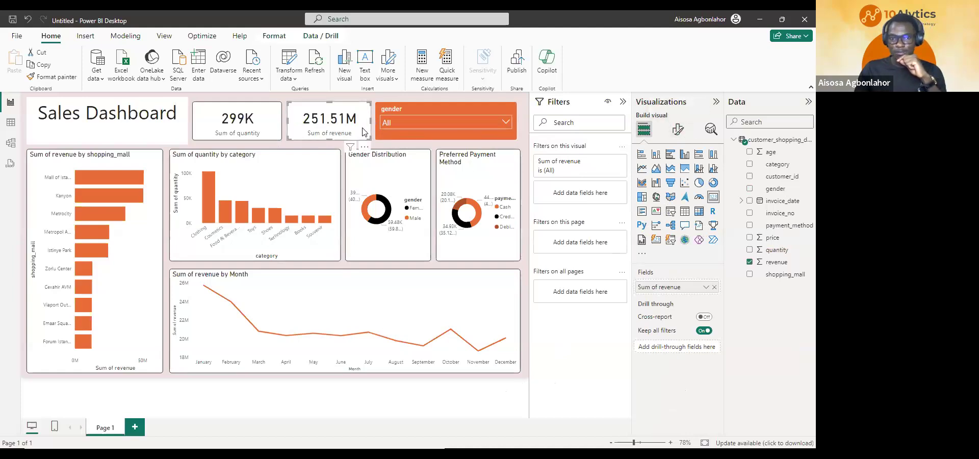
click(378, 146)
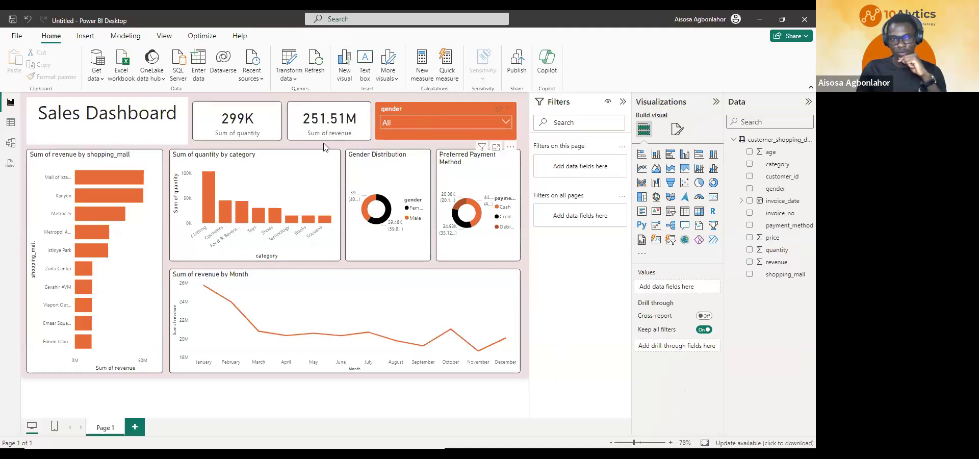
click(266, 138)
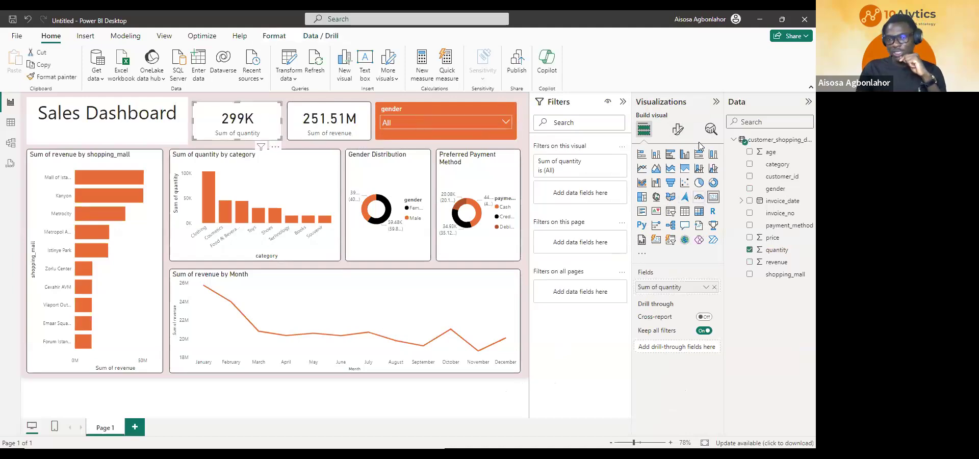
click(684, 133)
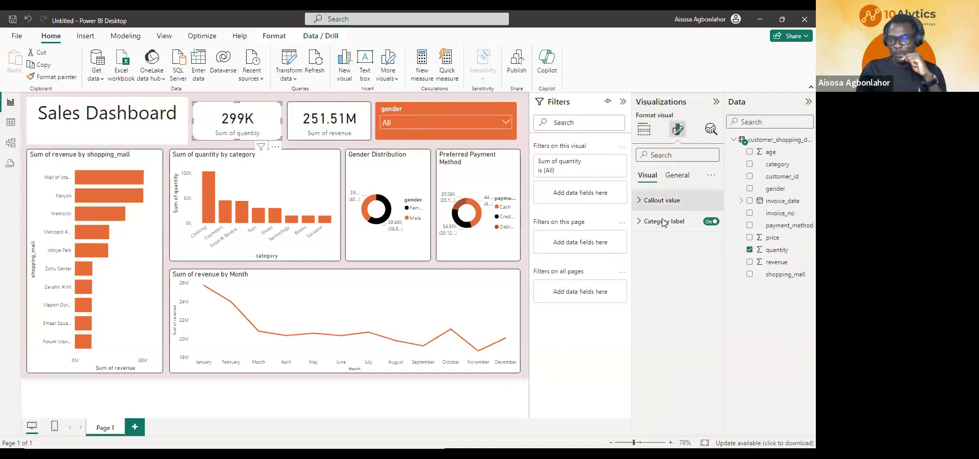
click(673, 176)
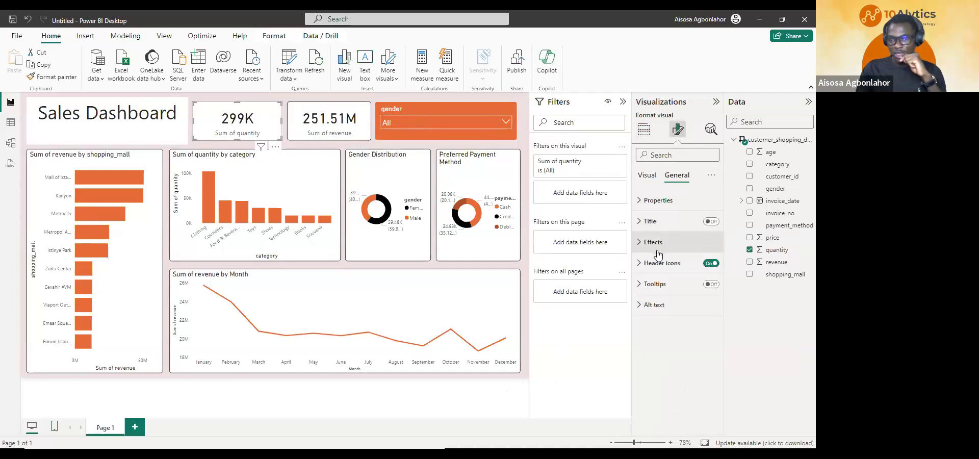
click(643, 202)
click(644, 225)
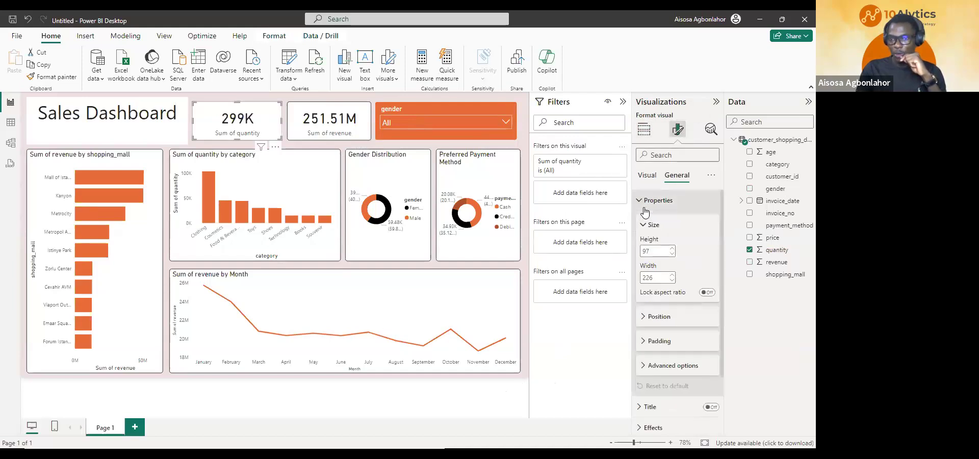
click(658, 200)
click(653, 242)
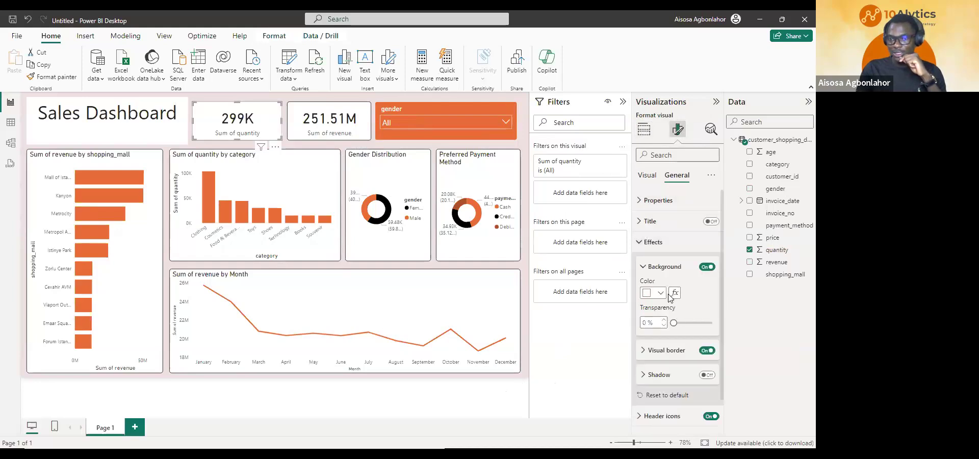
click(660, 294)
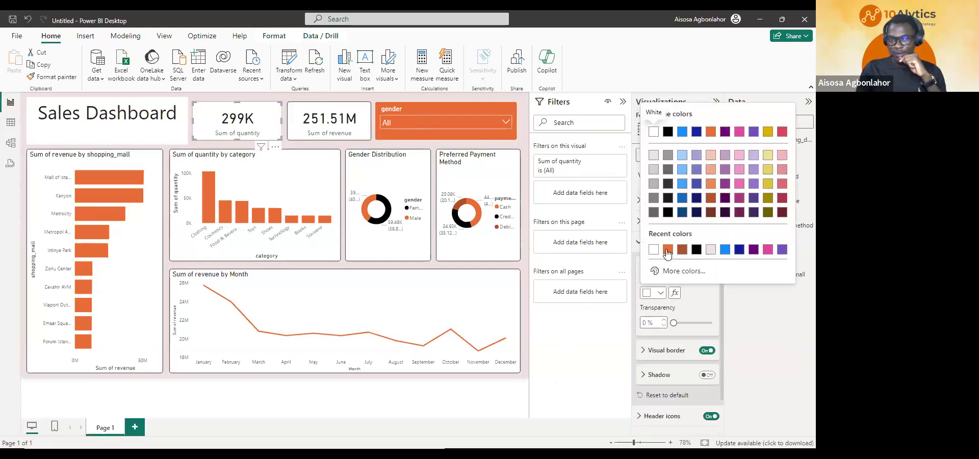
click(667, 249)
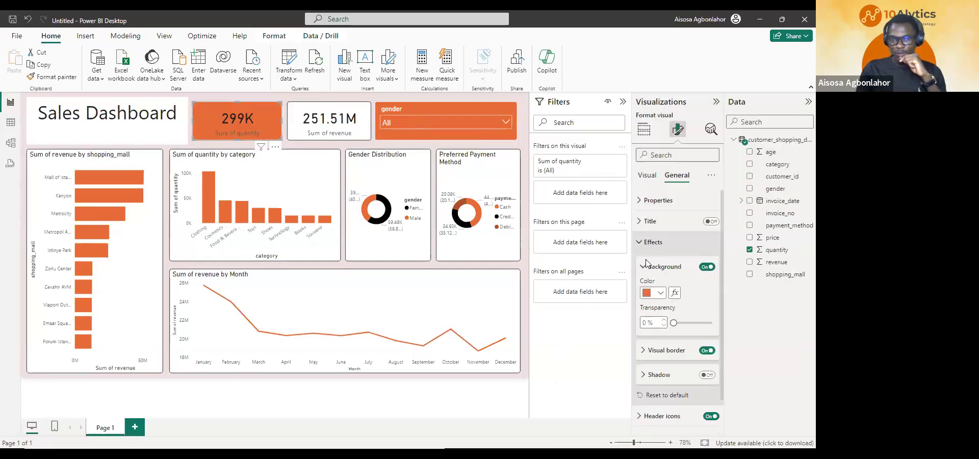
Set the Sum of quantity card's callout value color to white.
click(645, 176)
click(653, 202)
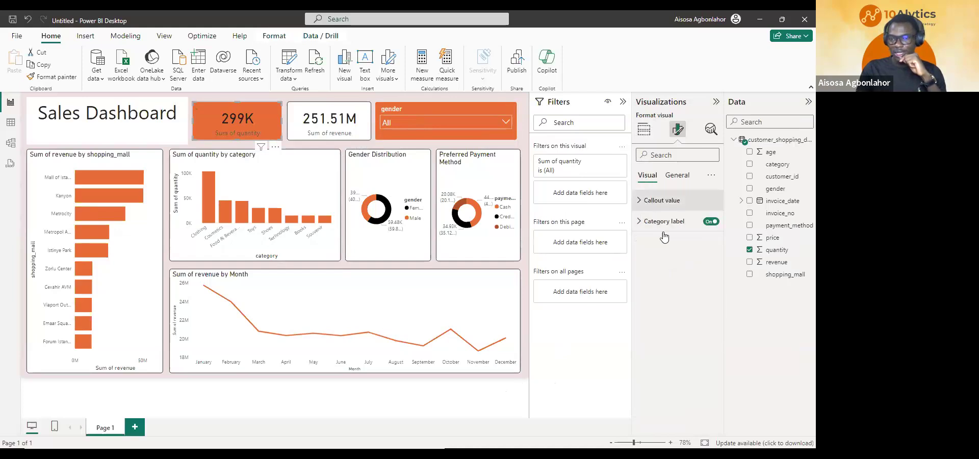
click(663, 277)
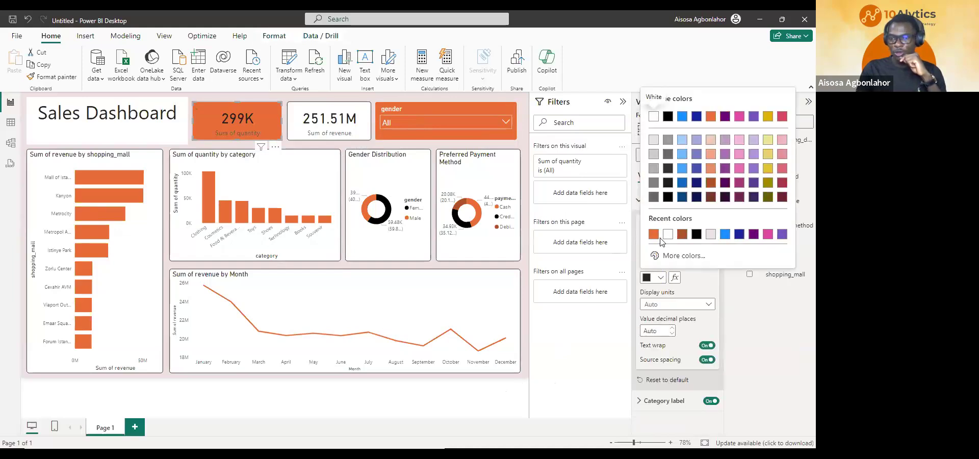
click(667, 234)
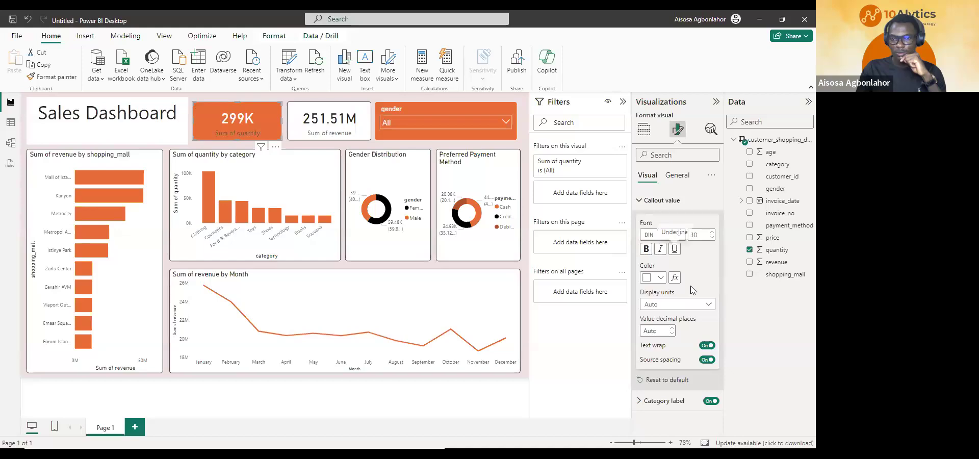
Set the Sum of quantity card's category label color to white.
click(657, 199)
click(663, 221)
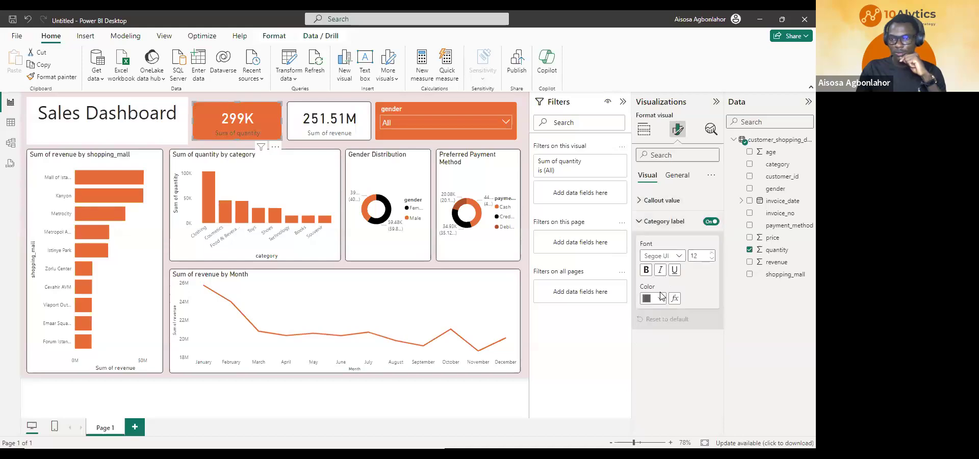
click(660, 298)
click(654, 258)
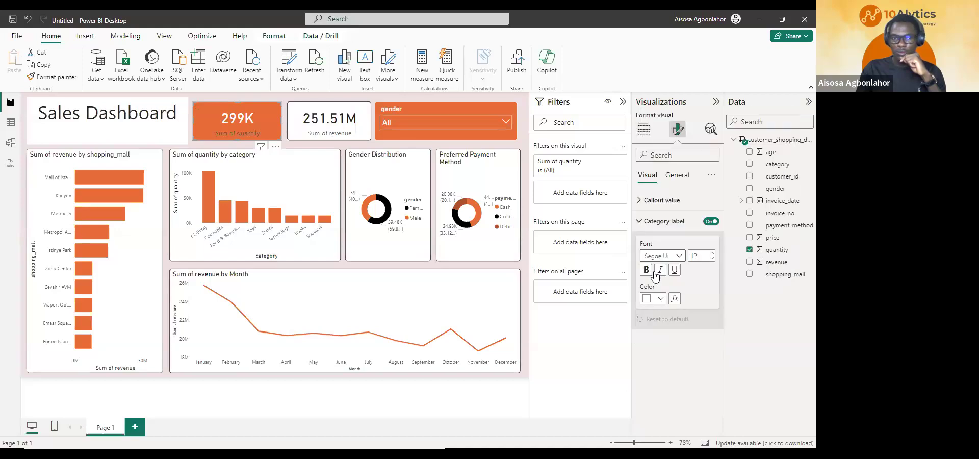
click(521, 389)
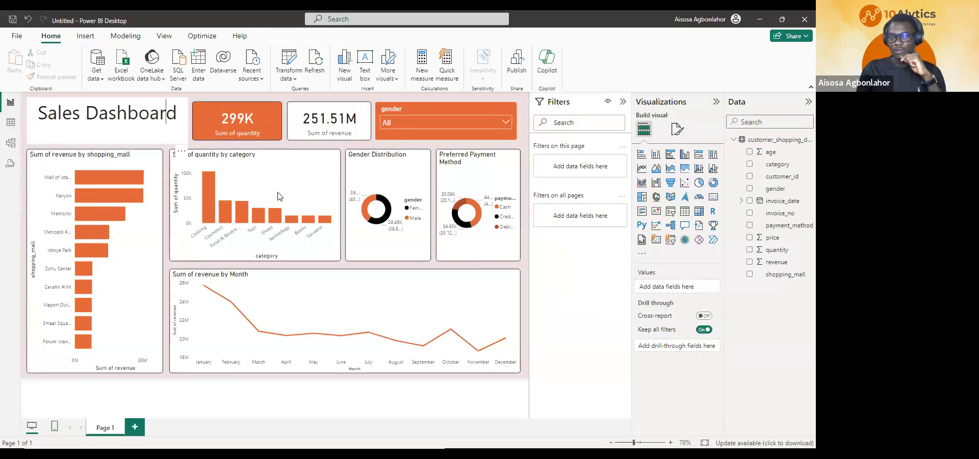
Turn on the visual border for the Sales Dashboard title text box with rounded corners of 8 px.
click(165, 127)
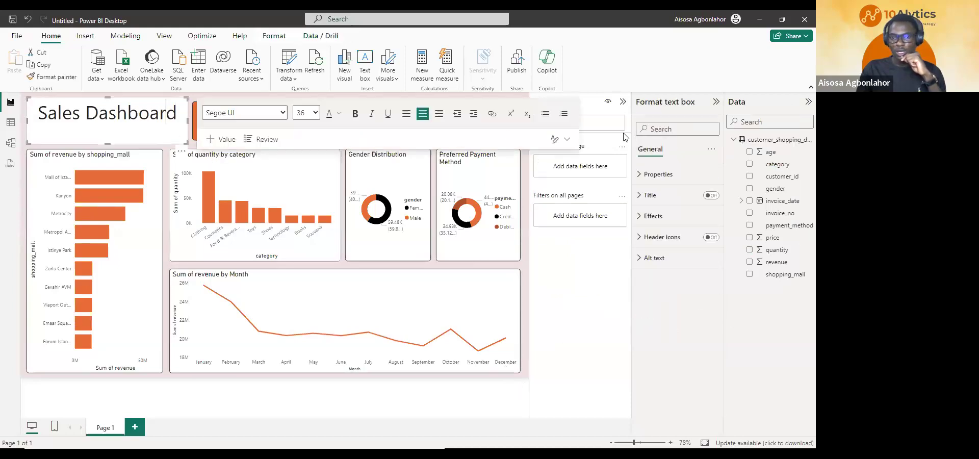
click(654, 219)
click(708, 324)
double_click(645, 380)
text(8)
click(434, 389)
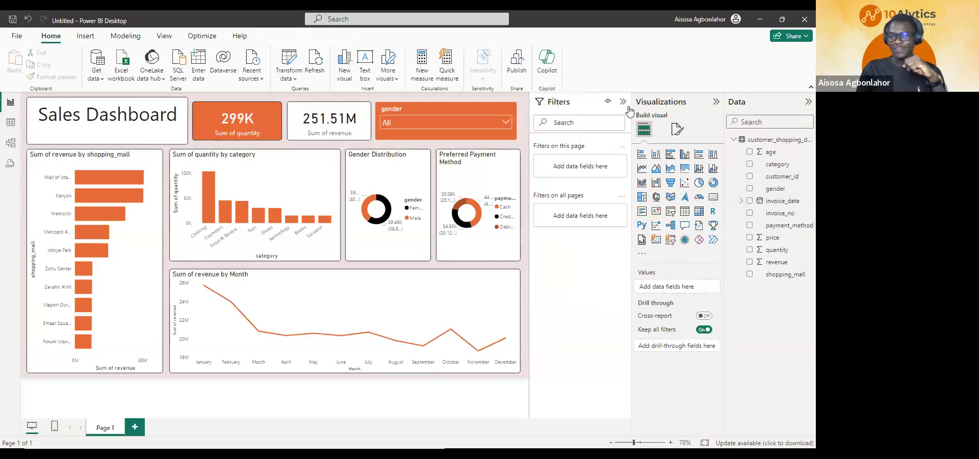
Collapse the Visualizations, Data and Filters panes to enlarge the report canvas.
click(803, 100)
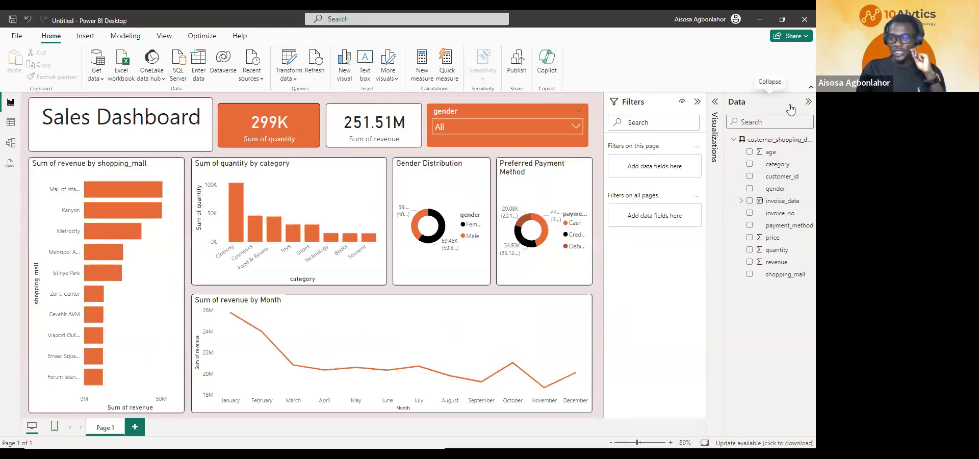
click(809, 101)
click(771, 102)
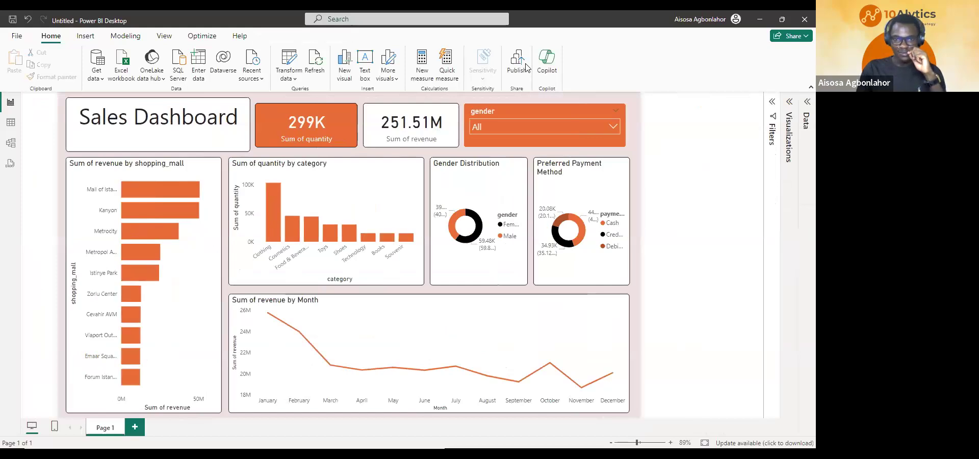
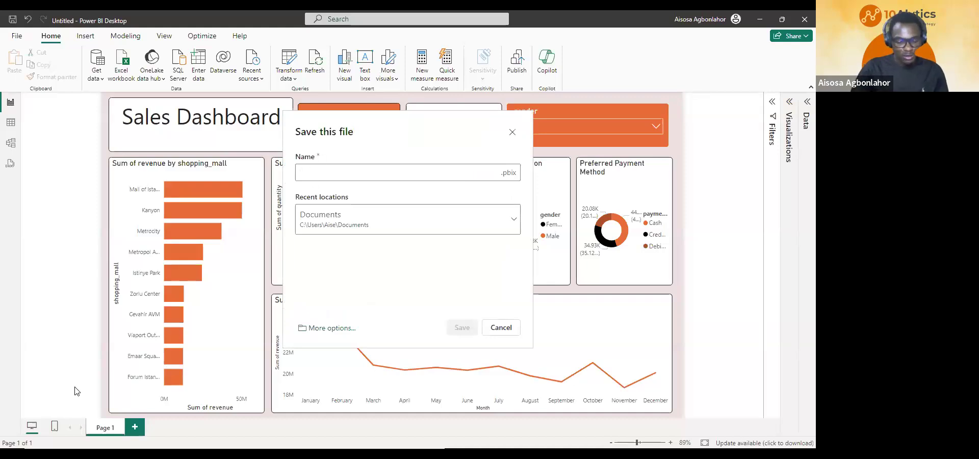
Save the report as Financial Report in the Documents folder.
text(Financial )
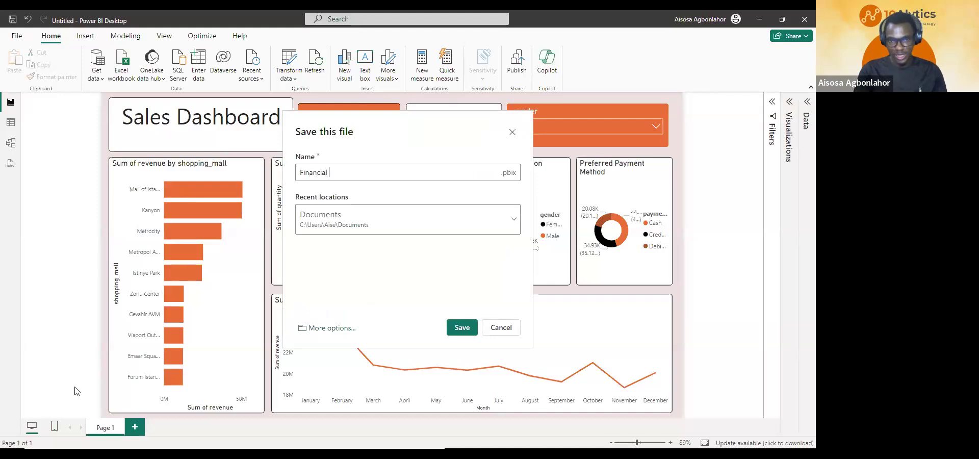
text(Report)
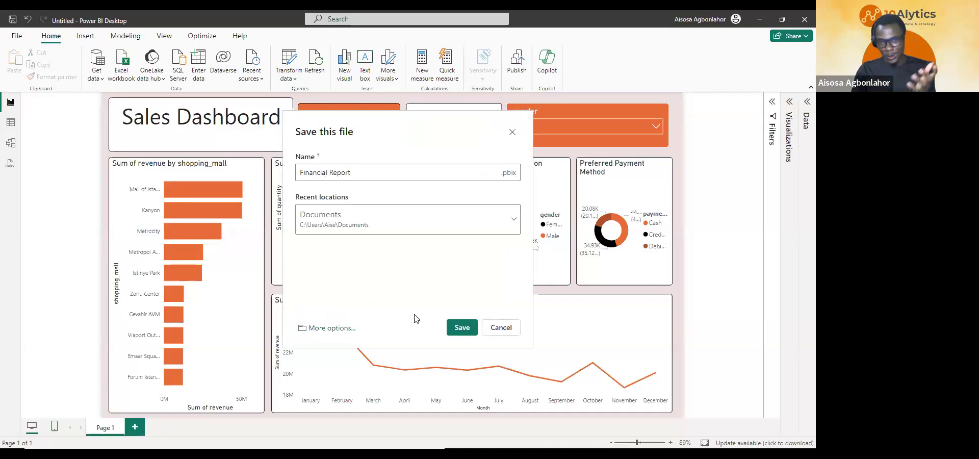
click(452, 331)
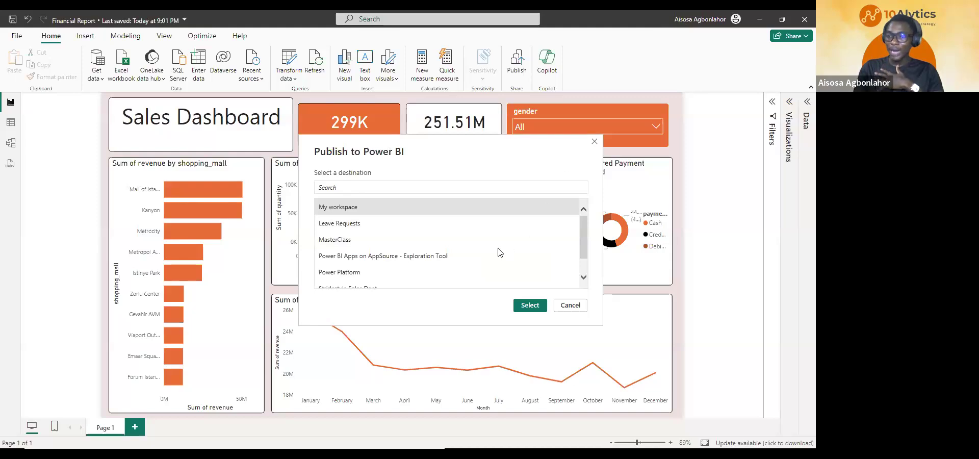
Publish the report to the MasterClass workspace.
click(431, 239)
scroll(433, 239, down, 1)
scroll(413, 233, up, 1)
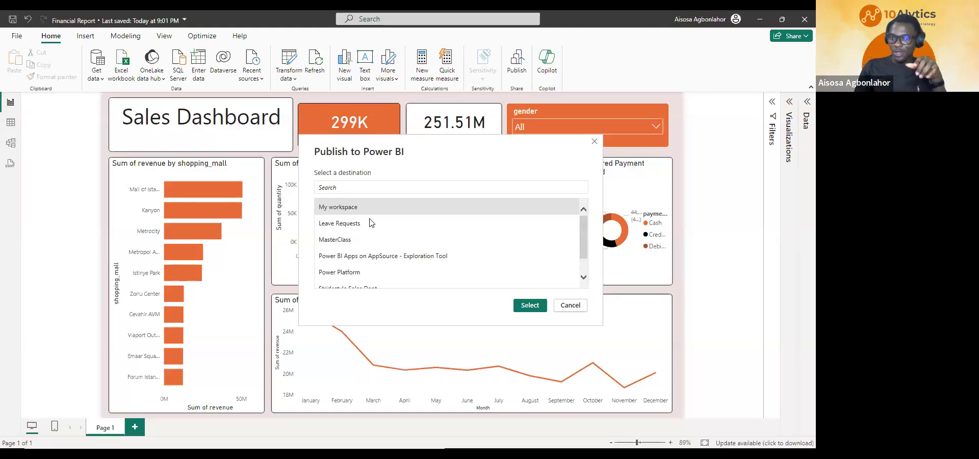
click(357, 238)
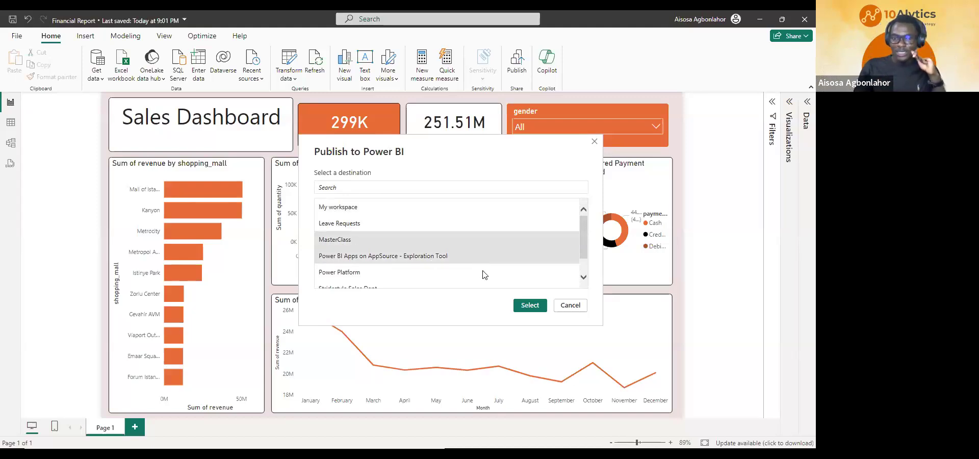
click(533, 308)
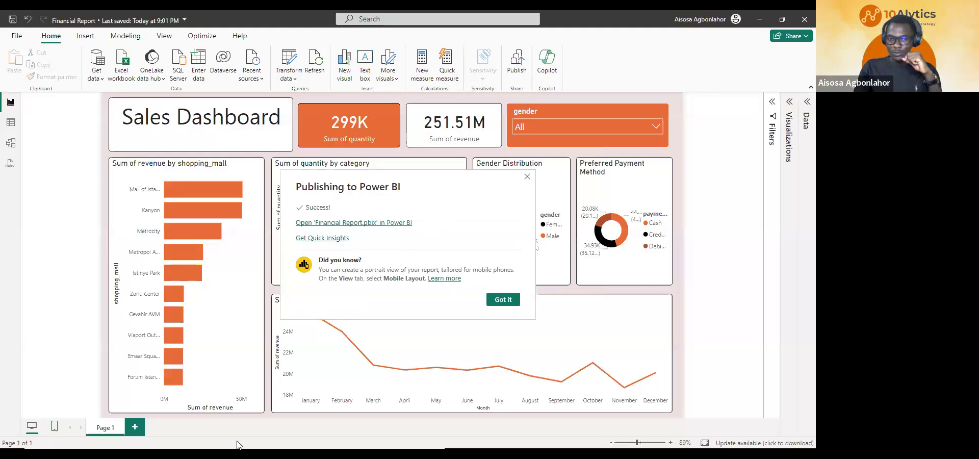
Switch to the Power BI service in the browser and open the Financial Report from the MasterClass workspace.
key(alt+Tab)
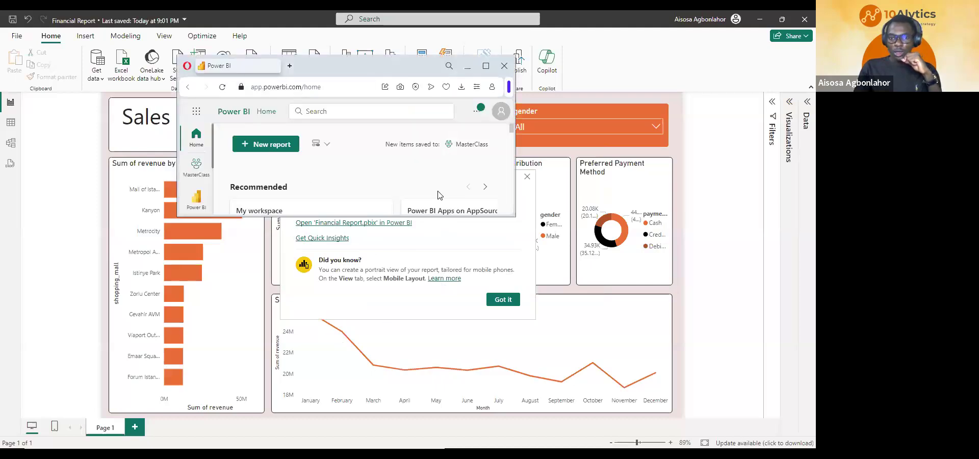
key(super+Up)
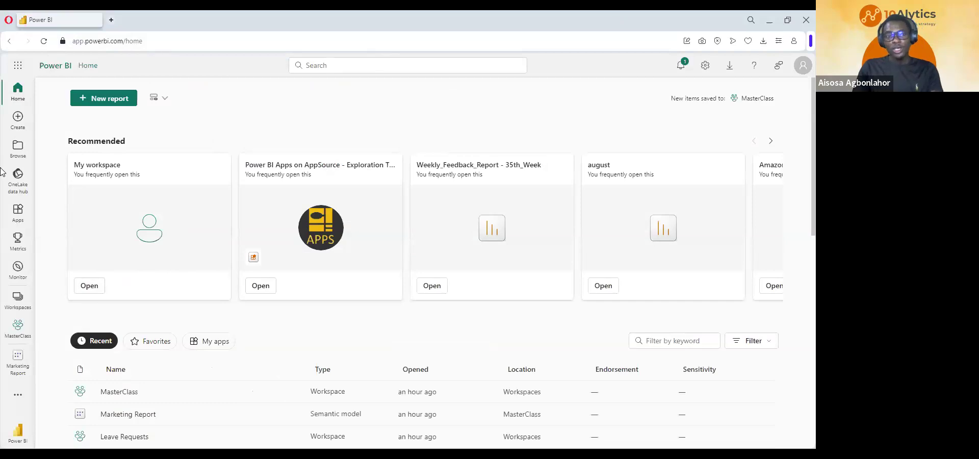
click(17, 301)
click(110, 220)
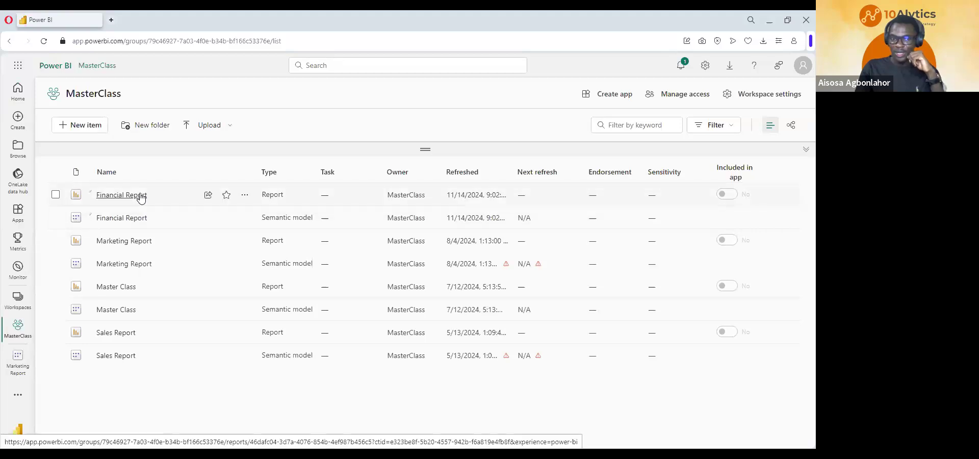
click(121, 196)
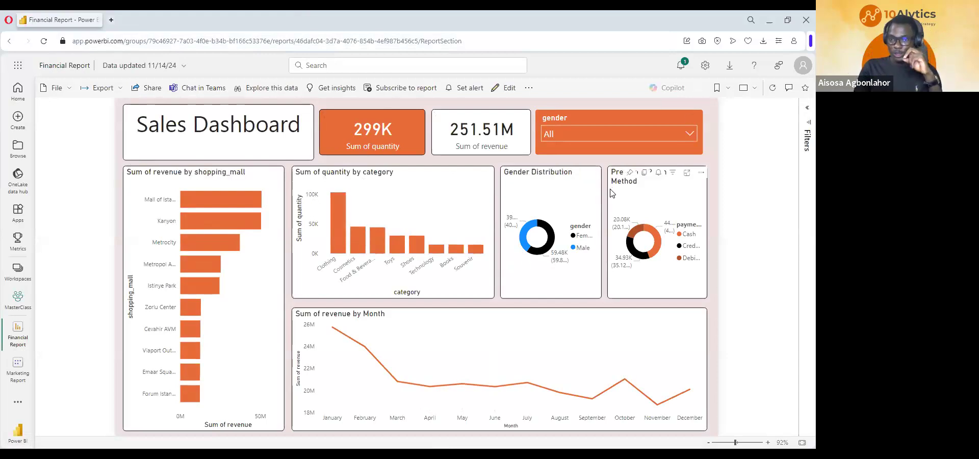
Test the gender slicer on the published report by filtering to Female and changing the selection.
click(636, 139)
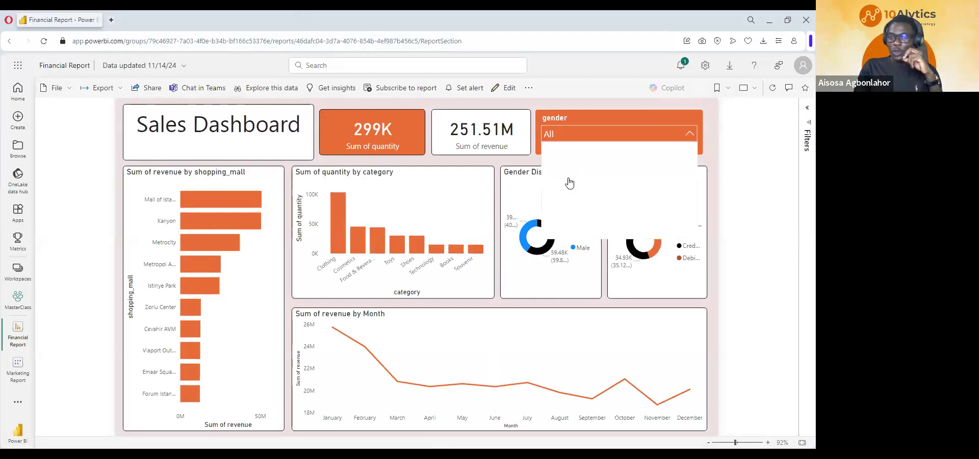
click(568, 180)
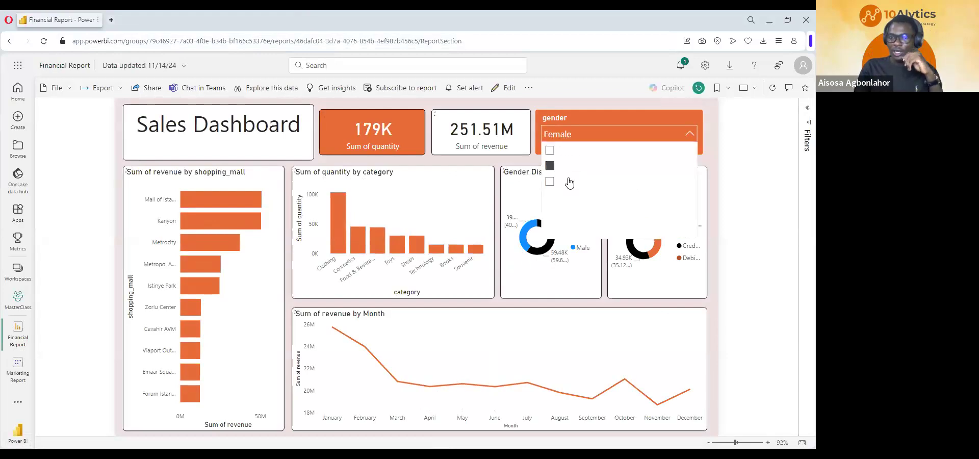
click(570, 182)
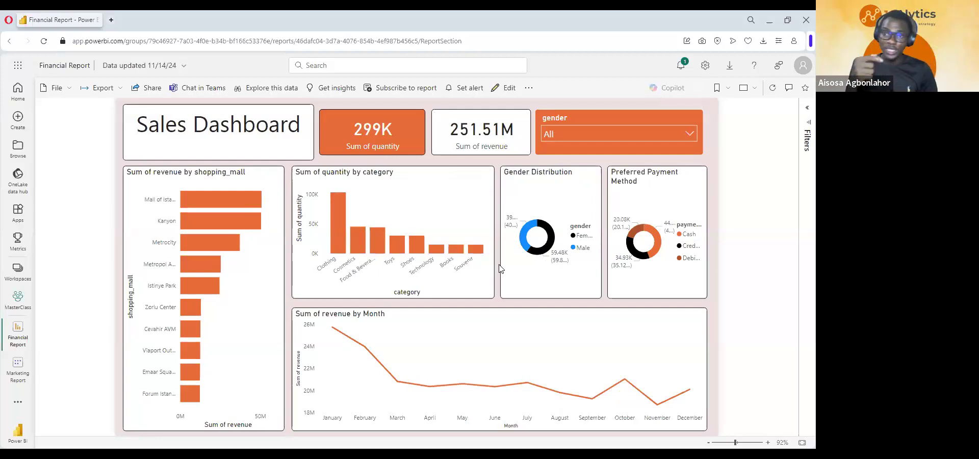
Return to the MasterClass workspace and review who has access and with which roles.
click(19, 301)
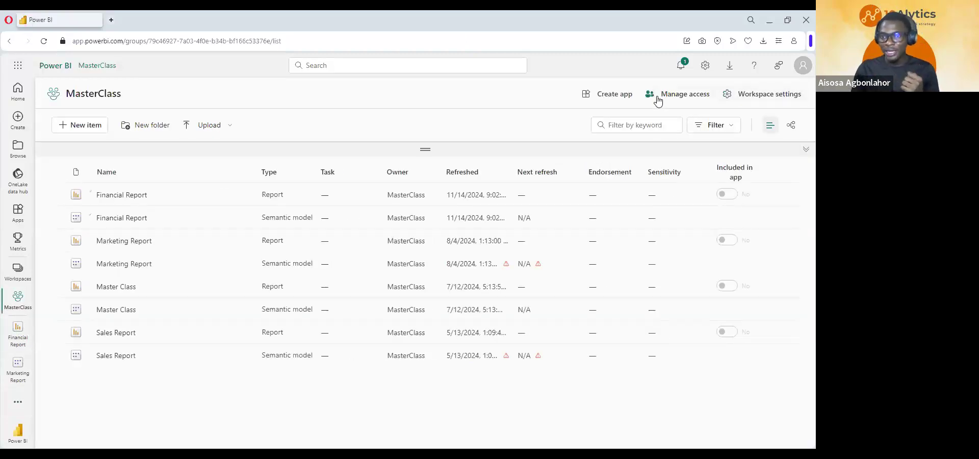
click(683, 96)
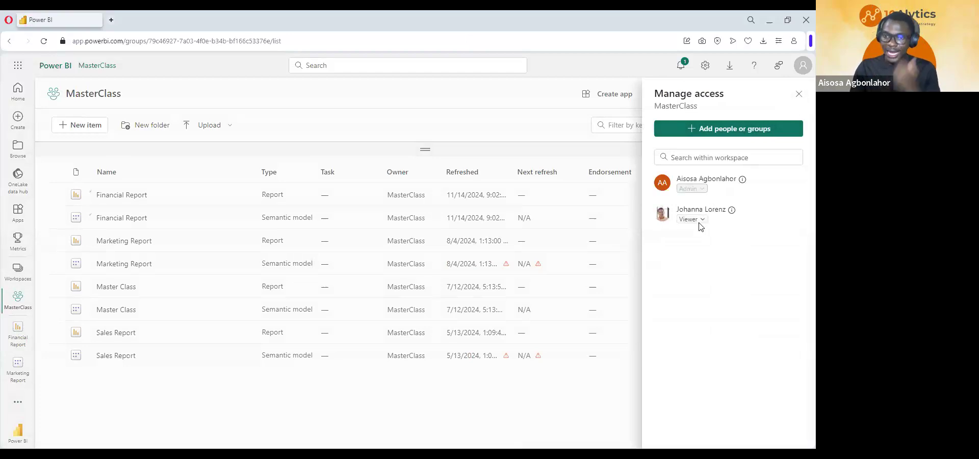
drag(726, 218, 737, 256)
click(737, 256)
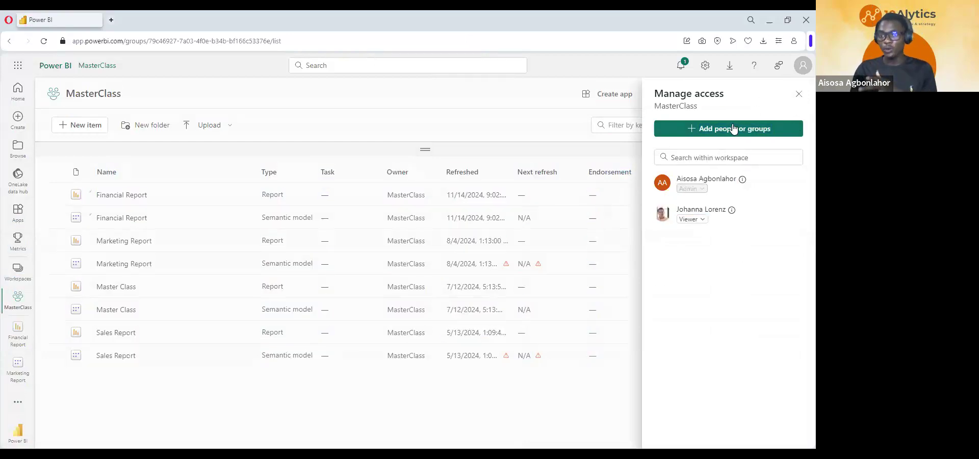
click(798, 95)
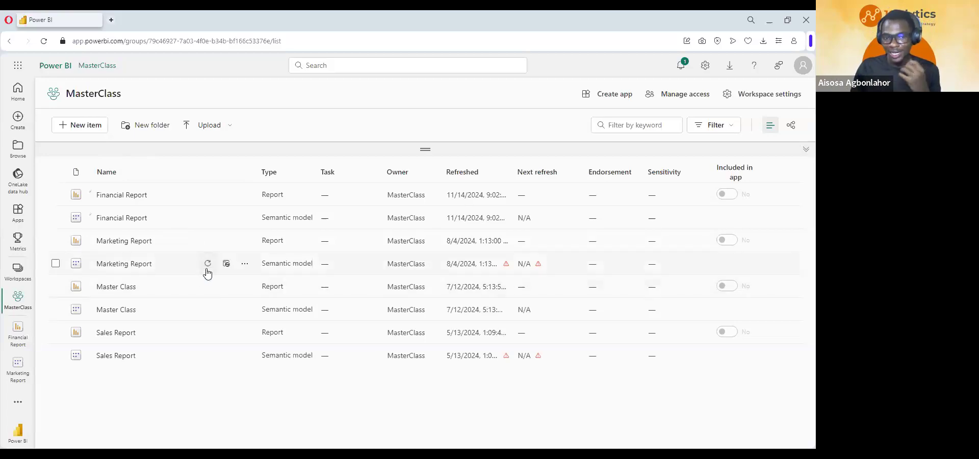
Review the gateway connections and data source credentials in the Financial Report semantic model's settings.
mouse_move(207, 272)
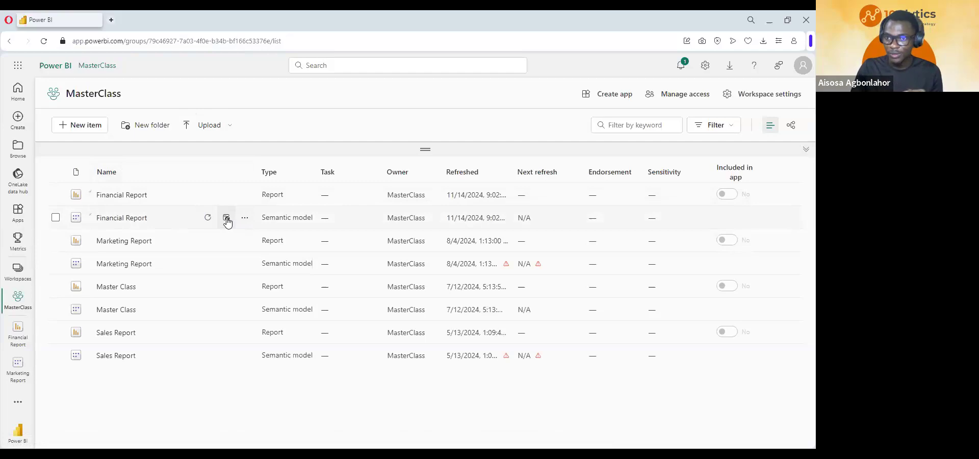
click(227, 219)
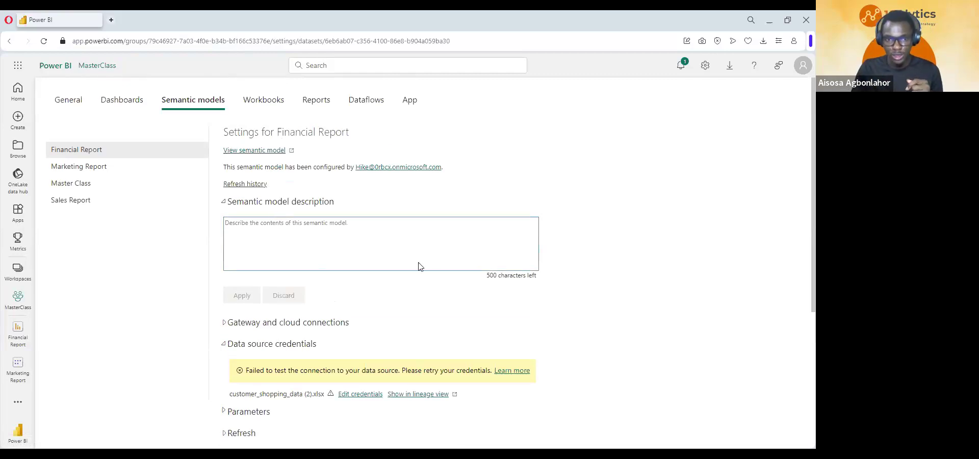
scroll(418, 267, down, 1)
click(237, 273)
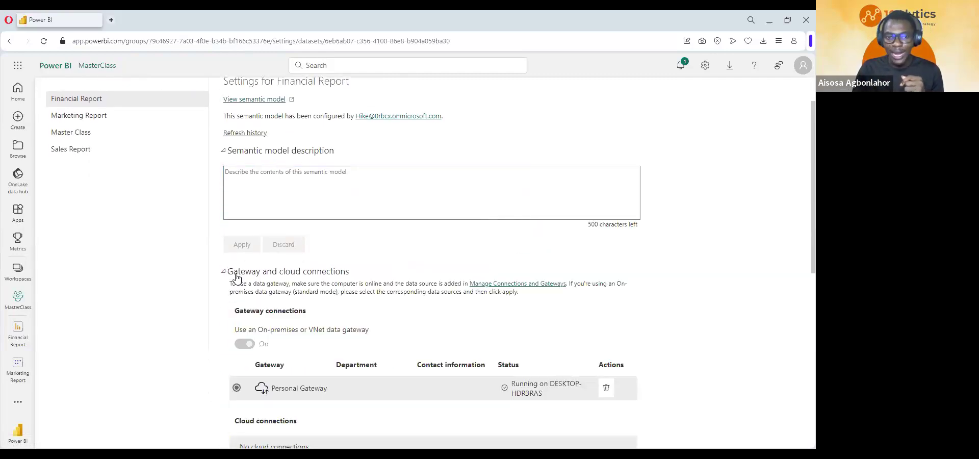
click(229, 272)
click(232, 272)
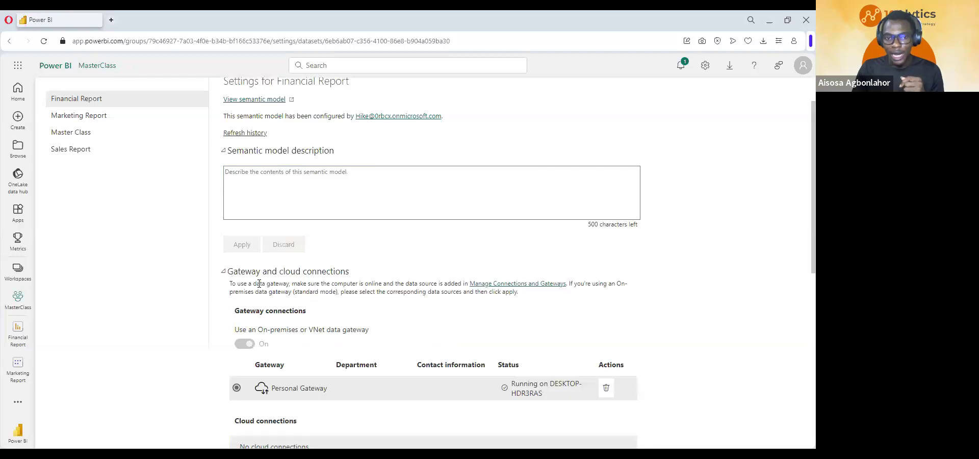
scroll(278, 306, down, 1)
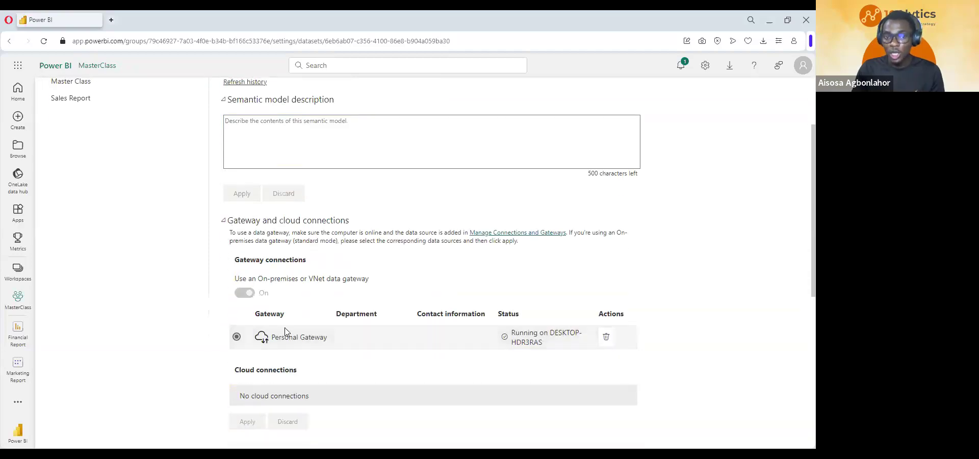
scroll(285, 327, down, 2)
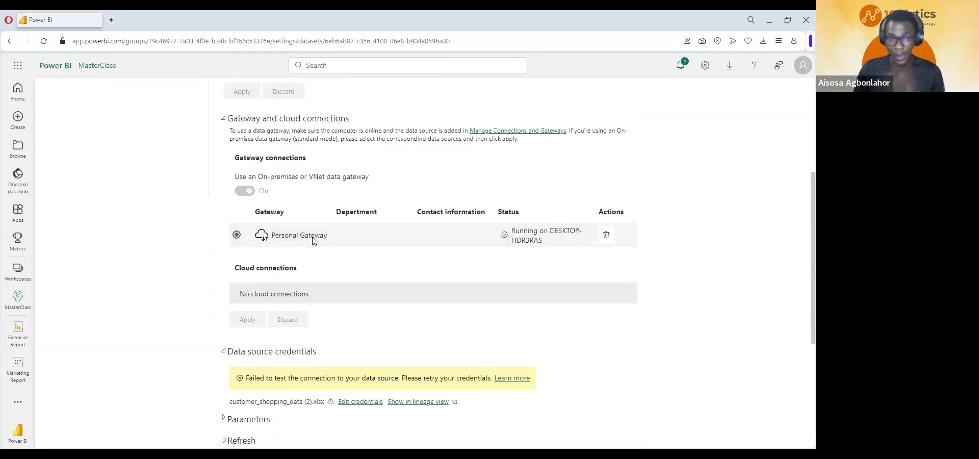
scroll(313, 241, up, 2)
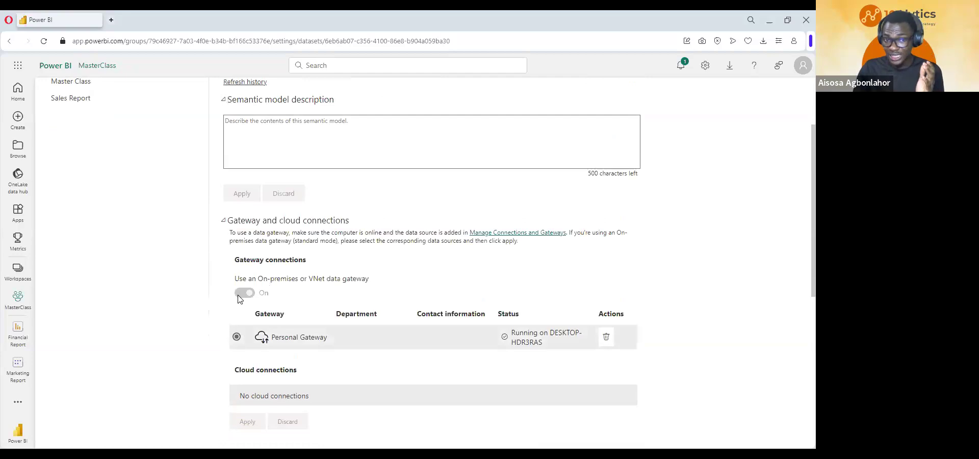
scroll(234, 229, down, 5)
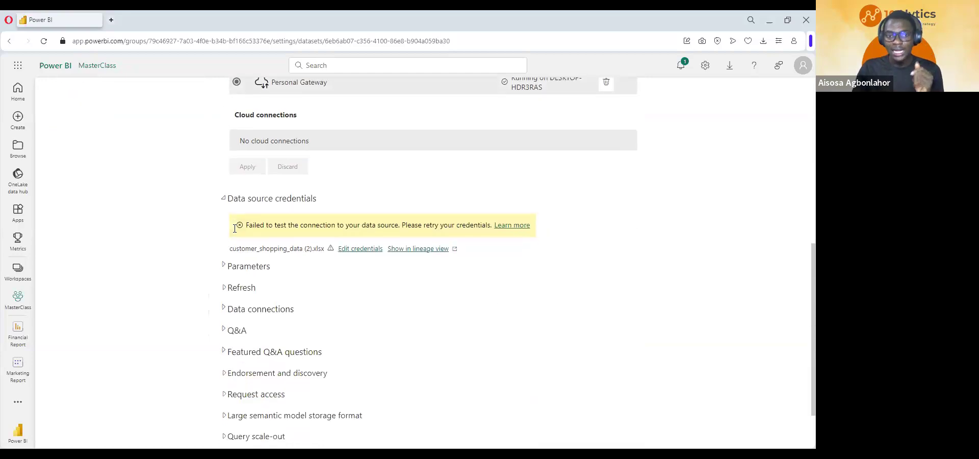
scroll(278, 142, up, 4)
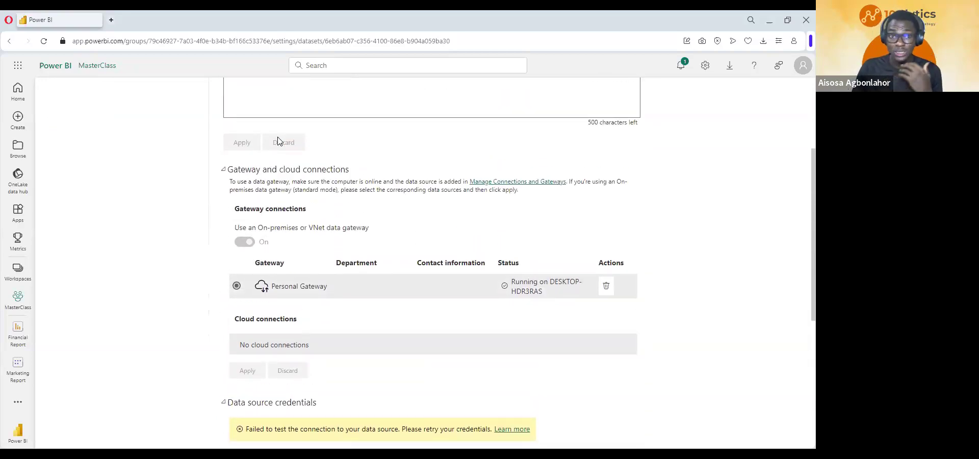
scroll(278, 141, down, 3)
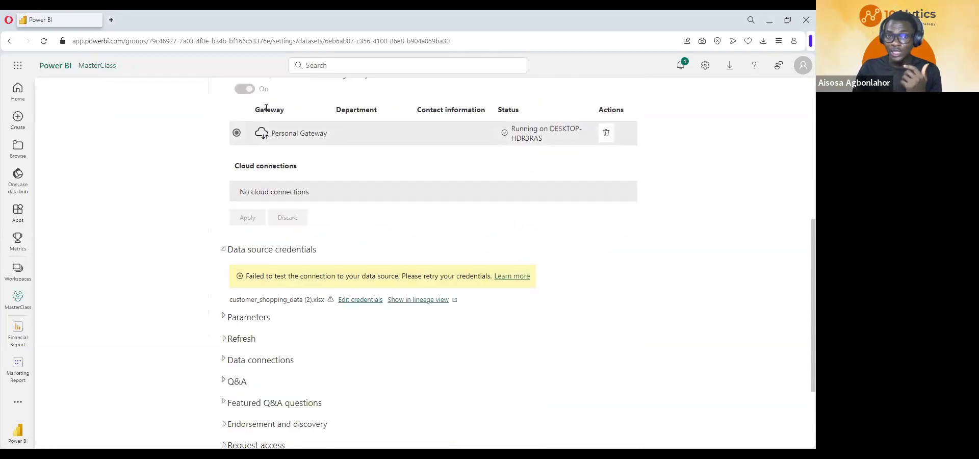
Sign in to the customer_shopping_data (2).xlsx data source with the Windows without impersonation authentication method.
scroll(258, 196, up, 1)
scroll(286, 197, down, 3)
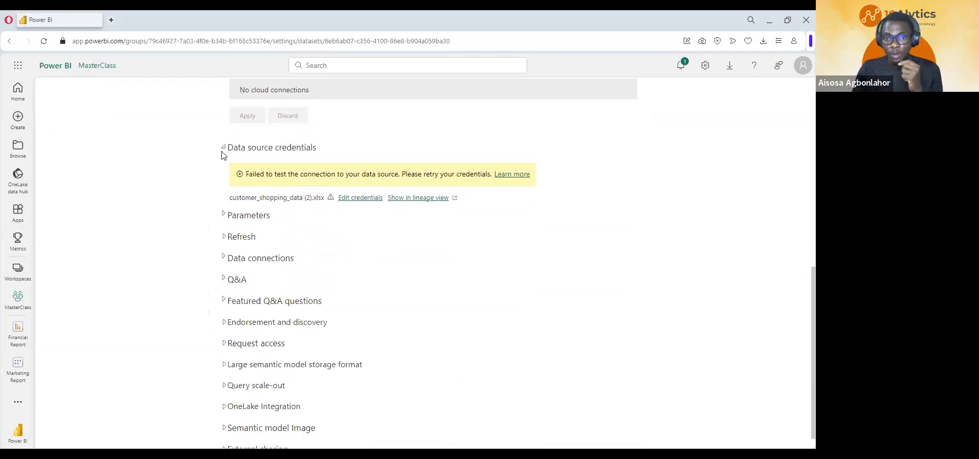
click(223, 236)
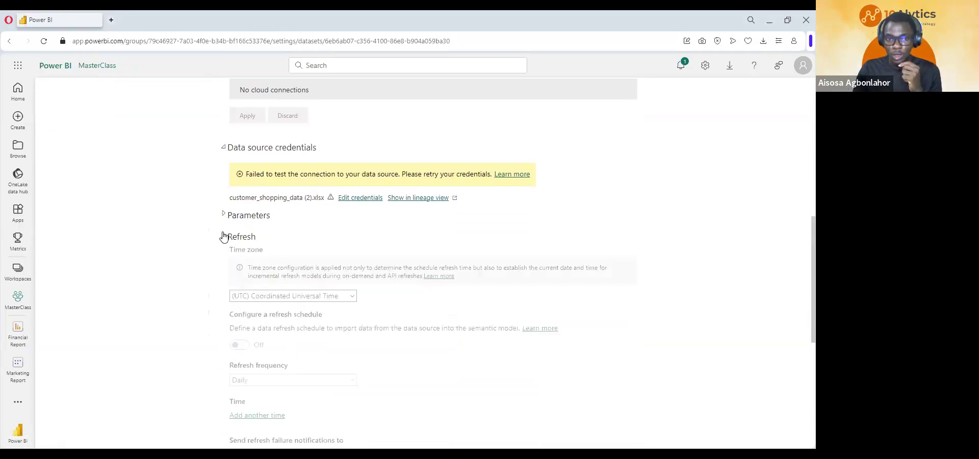
click(224, 236)
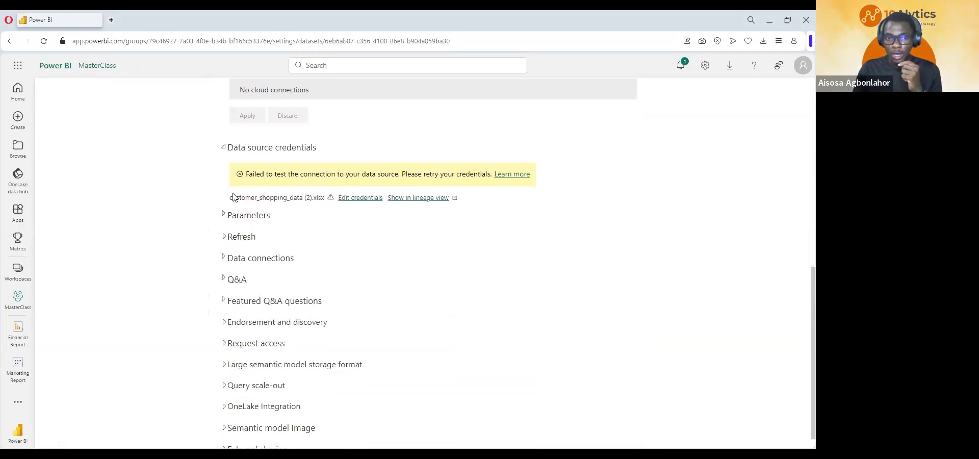
click(352, 199)
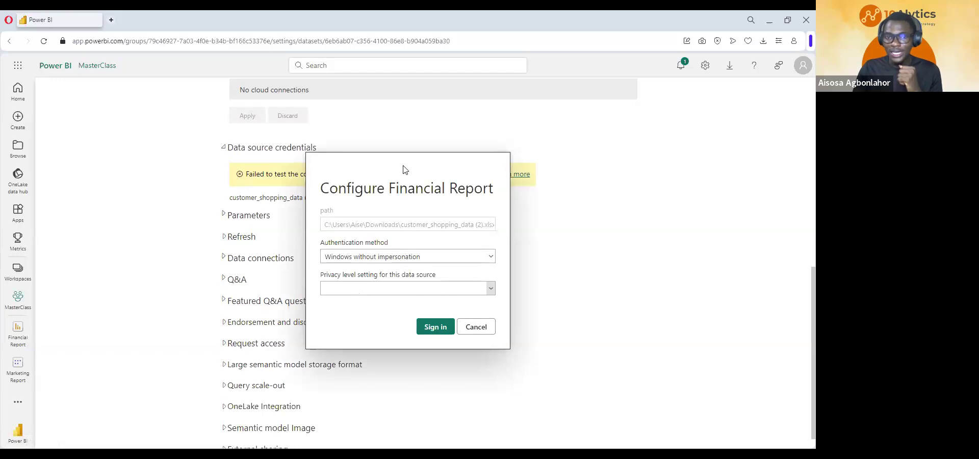
click(423, 334)
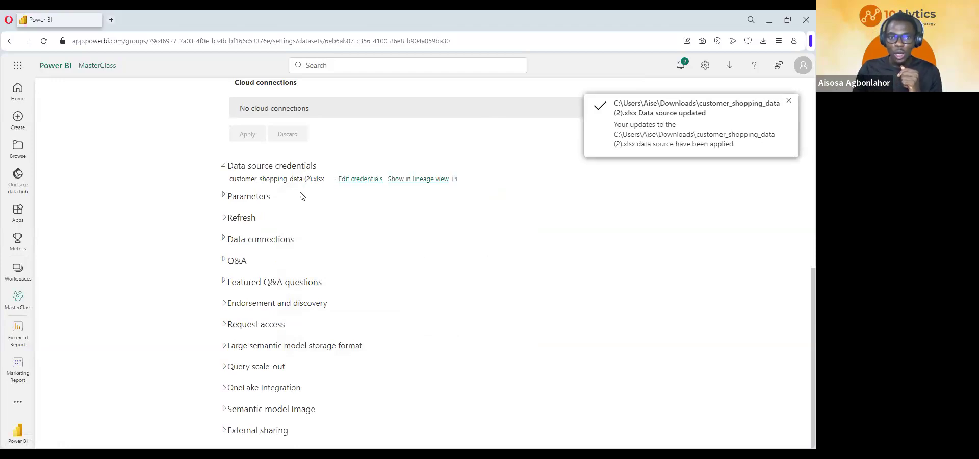
Turn on a daily refresh schedule in Coordinated Universal Time for the Financial Report semantic model and apply it.
click(225, 218)
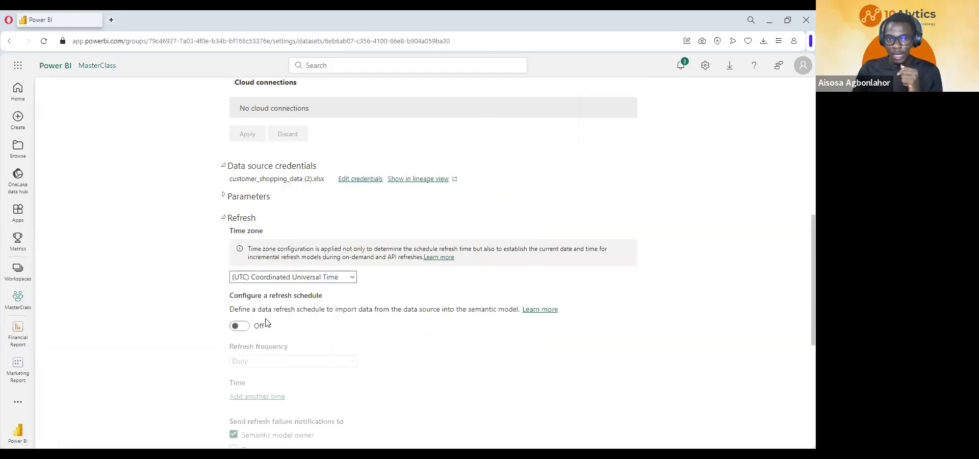
scroll(243, 280, down, 2)
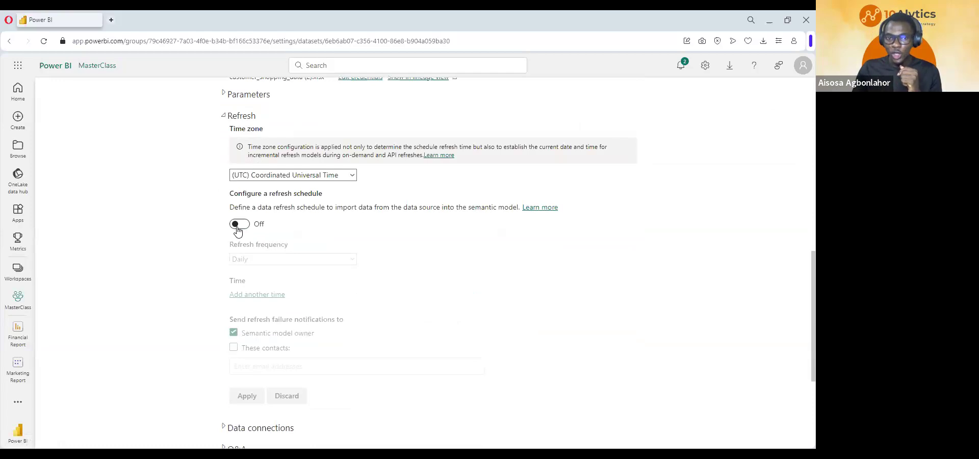
click(240, 225)
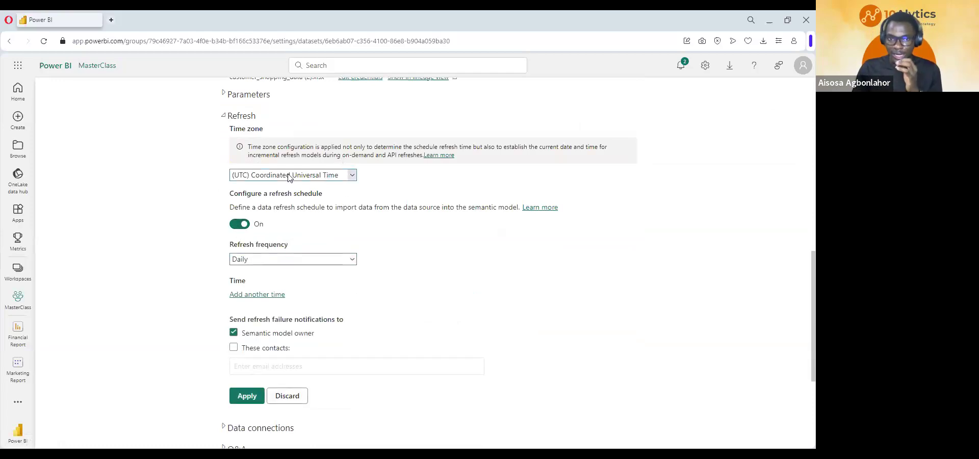
scroll(276, 250, down, 2)
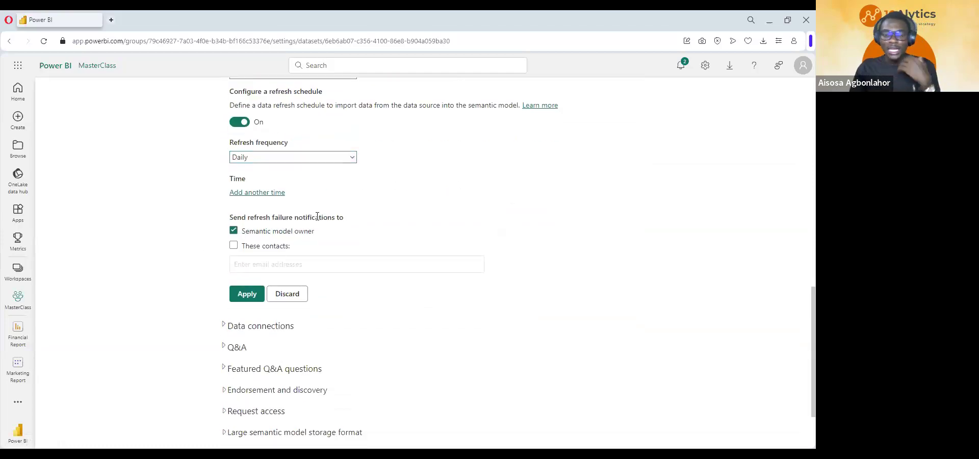
scroll(317, 216, down, 1)
scroll(317, 216, up, 3)
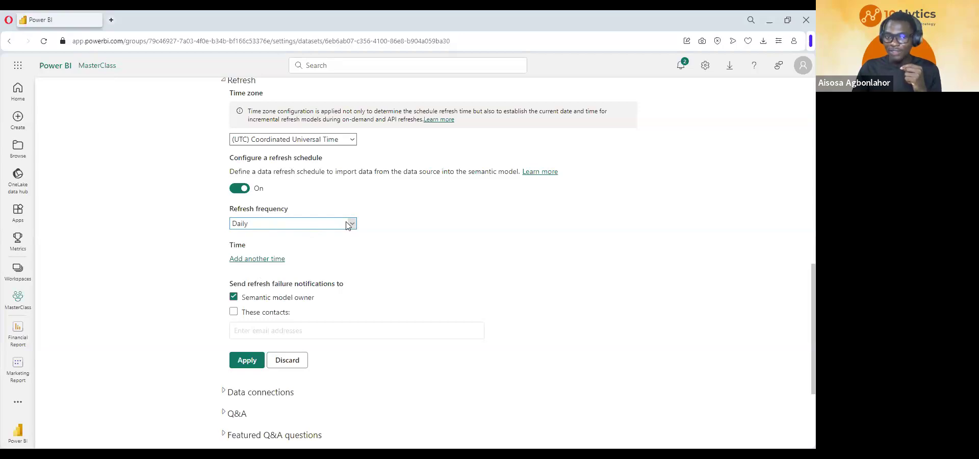
scroll(293, 280, down, 2)
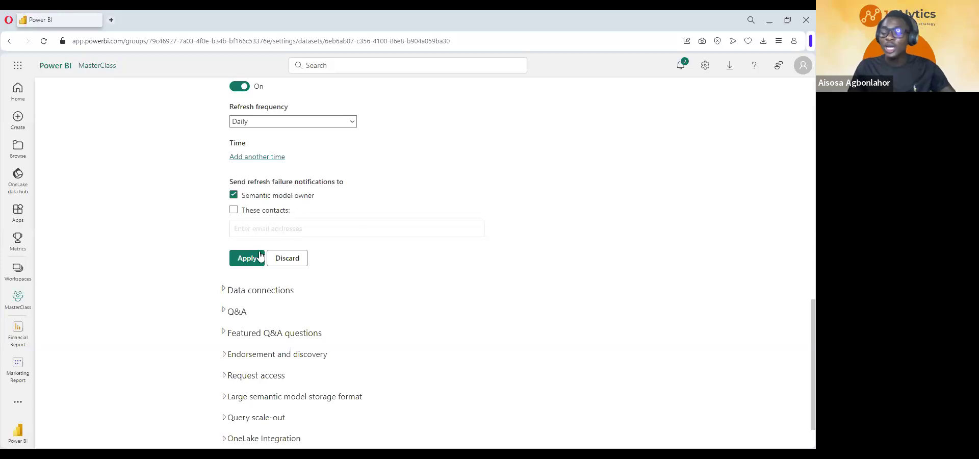
scroll(260, 255, up, 2)
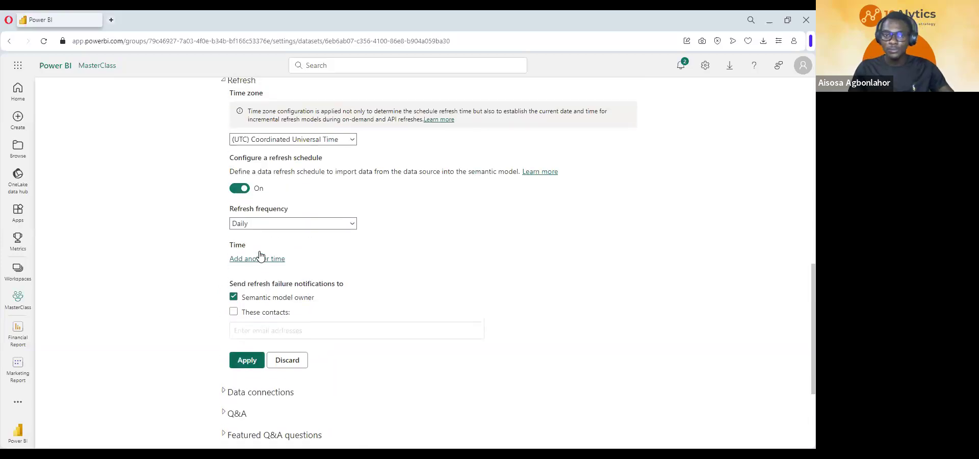
scroll(260, 255, up, 1)
scroll(260, 255, down, 2)
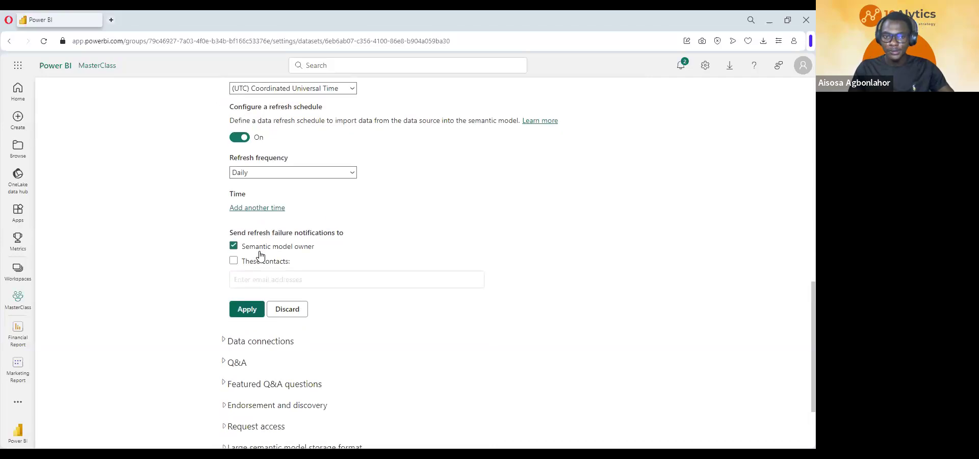
scroll(261, 255, up, 2)
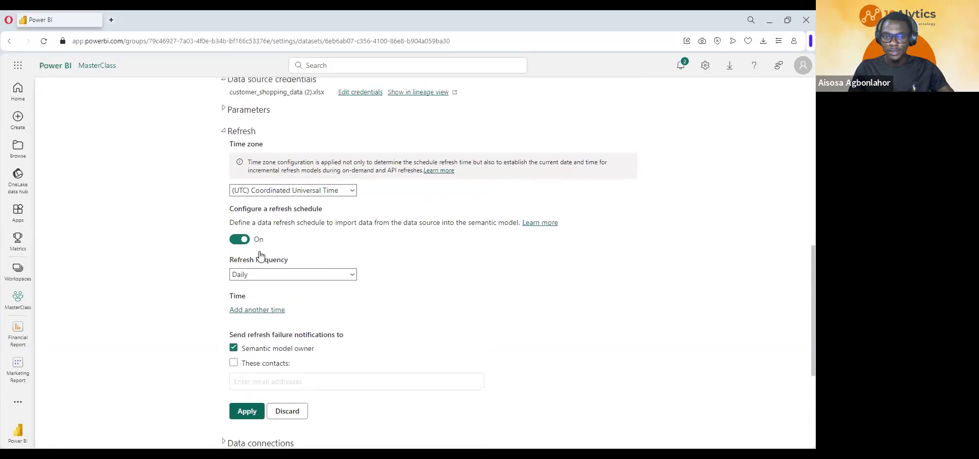
scroll(260, 255, down, 2)
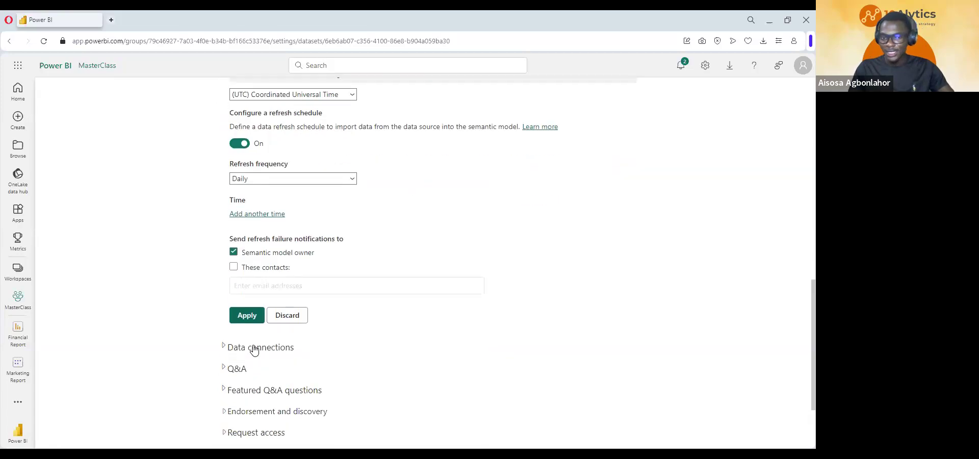
click(247, 317)
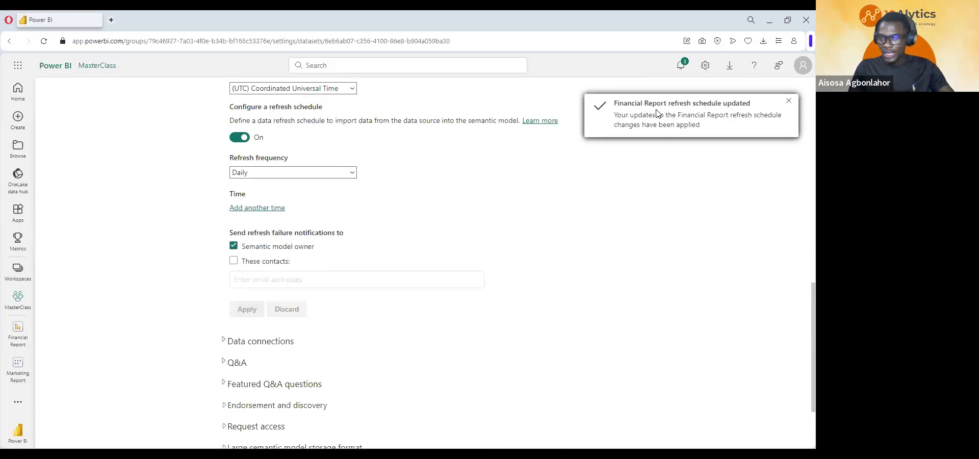
Try adding a 1:00 AM time to the refresh schedule, and remove it again.
scroll(320, 235, up, 1)
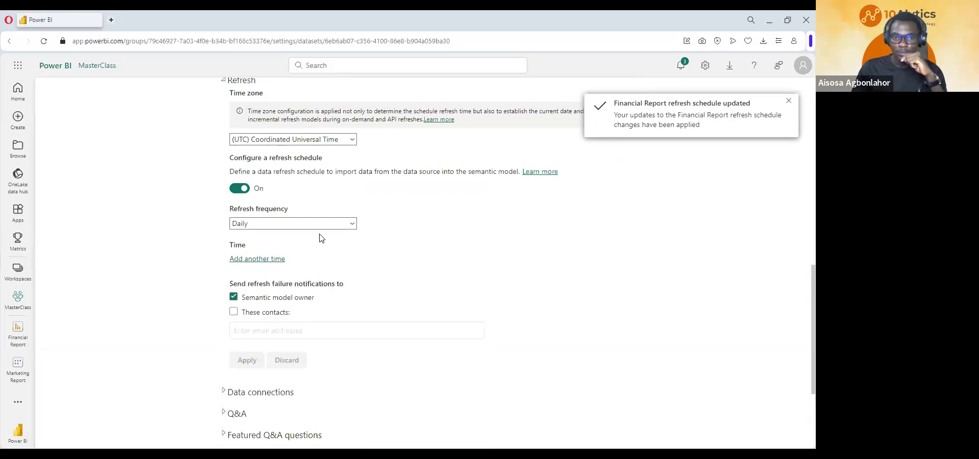
click(257, 261)
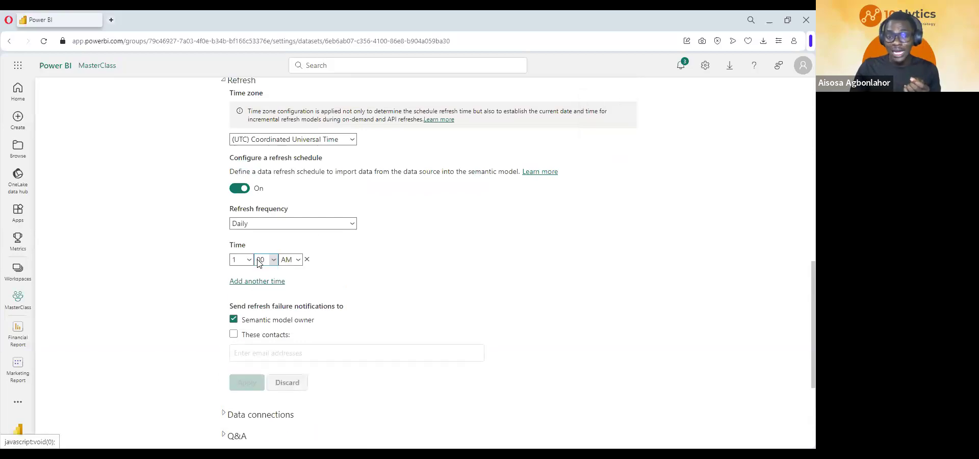
click(307, 260)
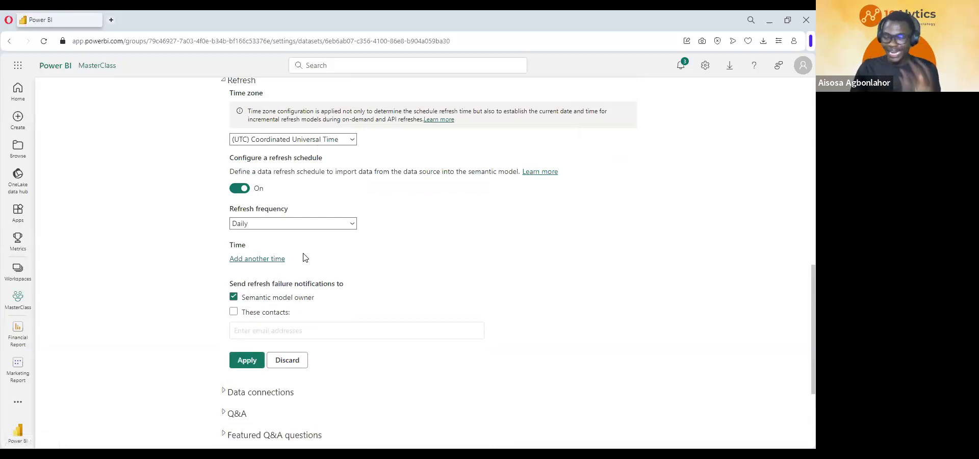
Return to the MasterClass workspace's content list, and switch to the presentation showing the Sales Dashboard.
scroll(305, 258, up, 7)
scroll(304, 257, up, 3)
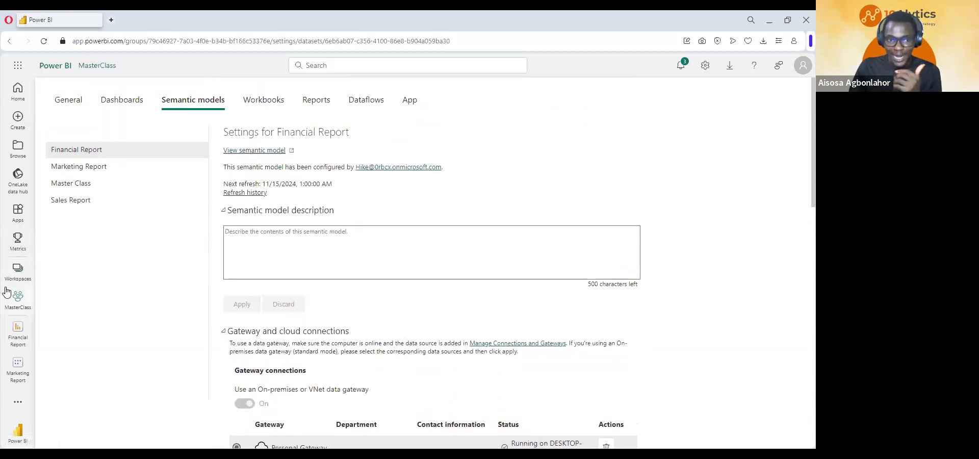
click(16, 301)
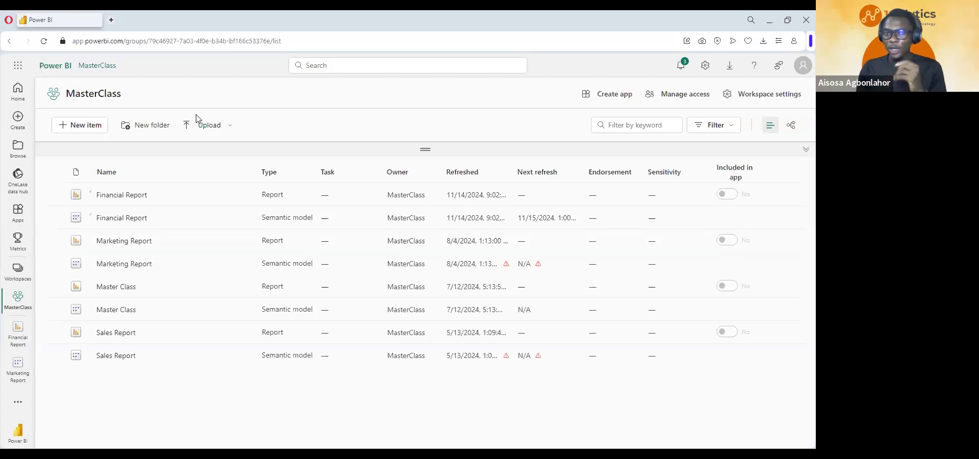
key(alt+Tab)
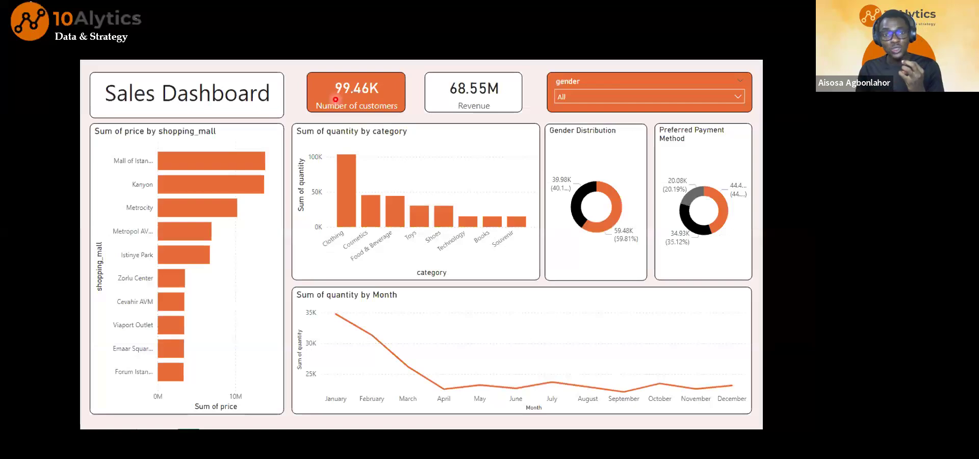